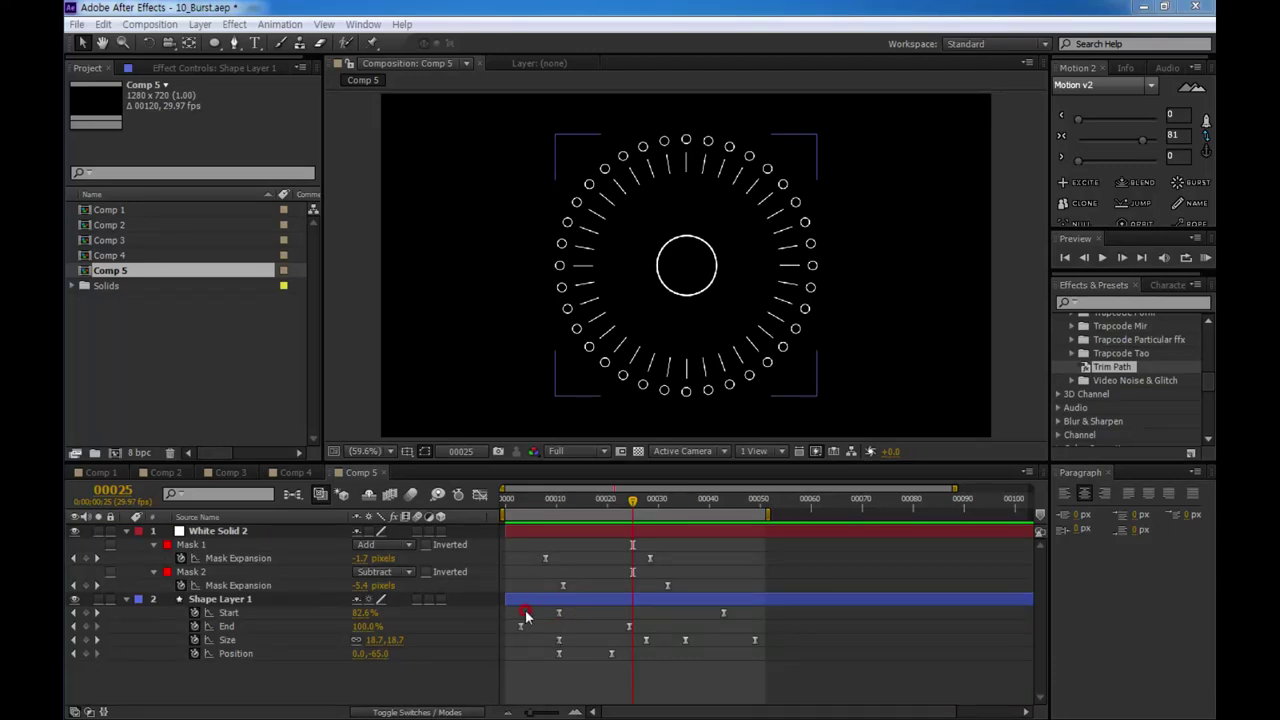
# Preview the finished burst animation from the start in an enlarged composition view.
pyautogui.click(668, 543)
pyautogui.click(632, 503)
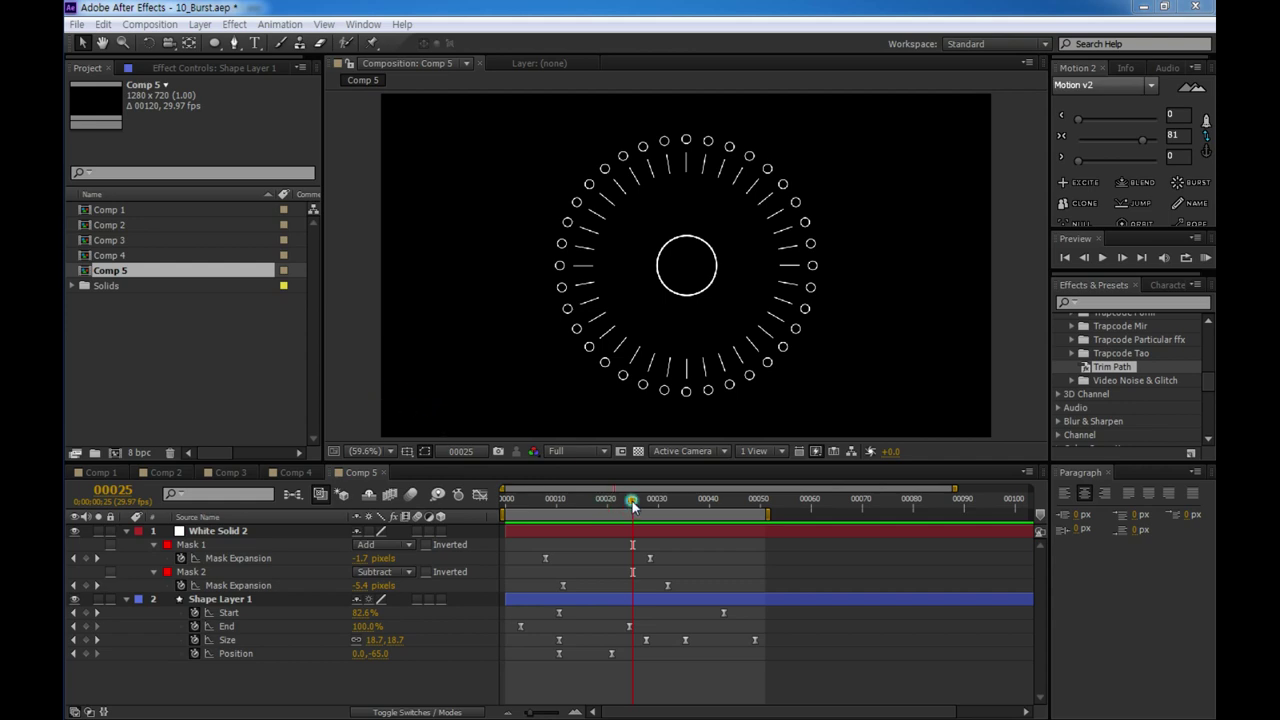
pyautogui.press('Home')
pyautogui.press('KP_0')
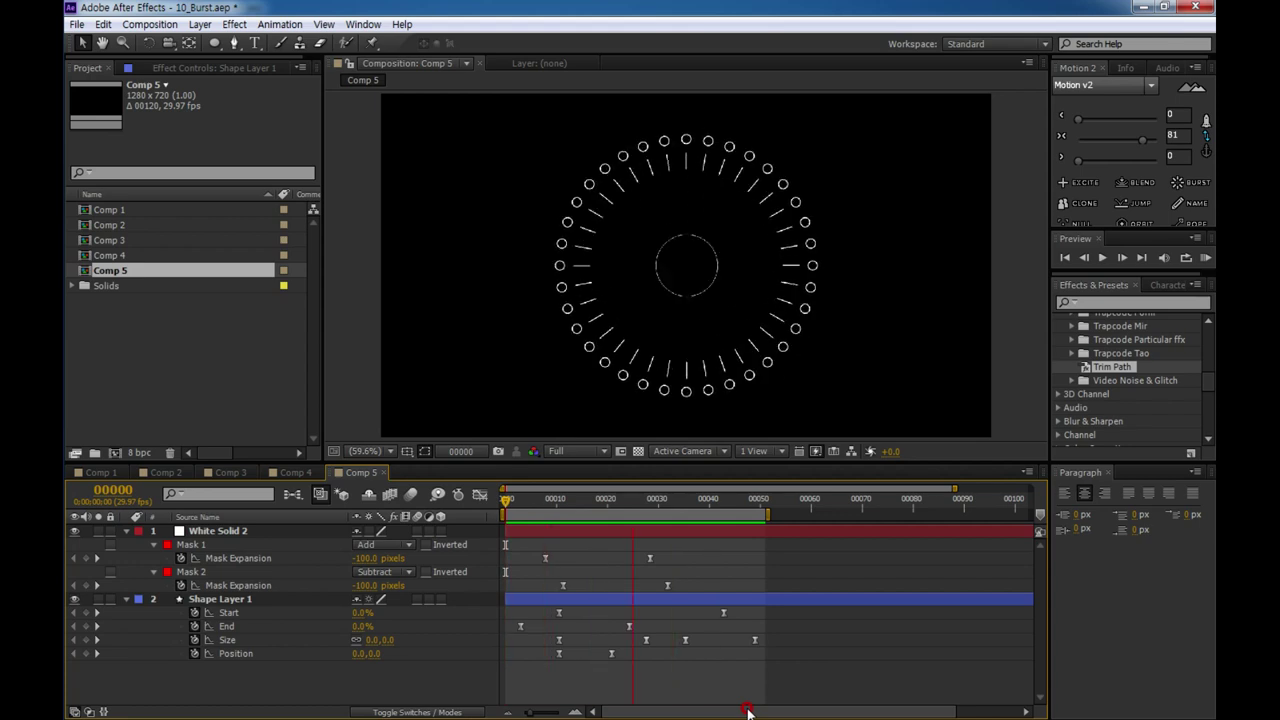
pyautogui.click(386, 415)
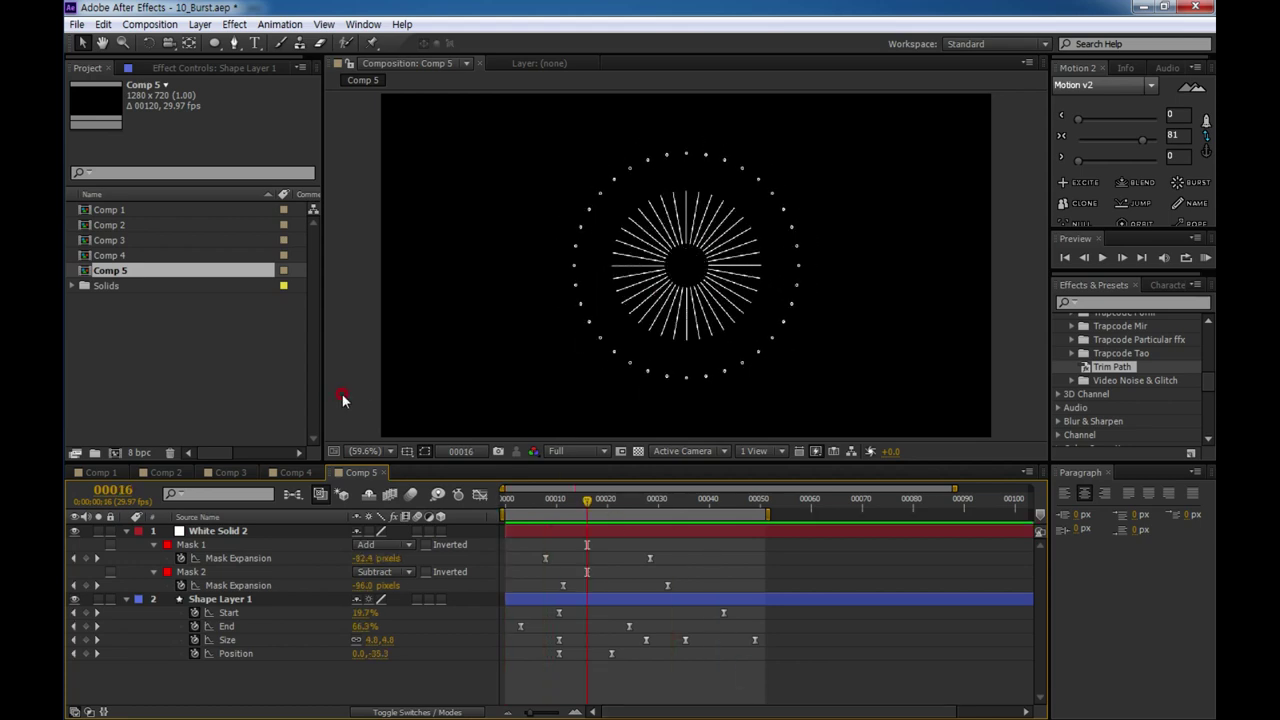
pyautogui.press('`')
pyautogui.press('space')
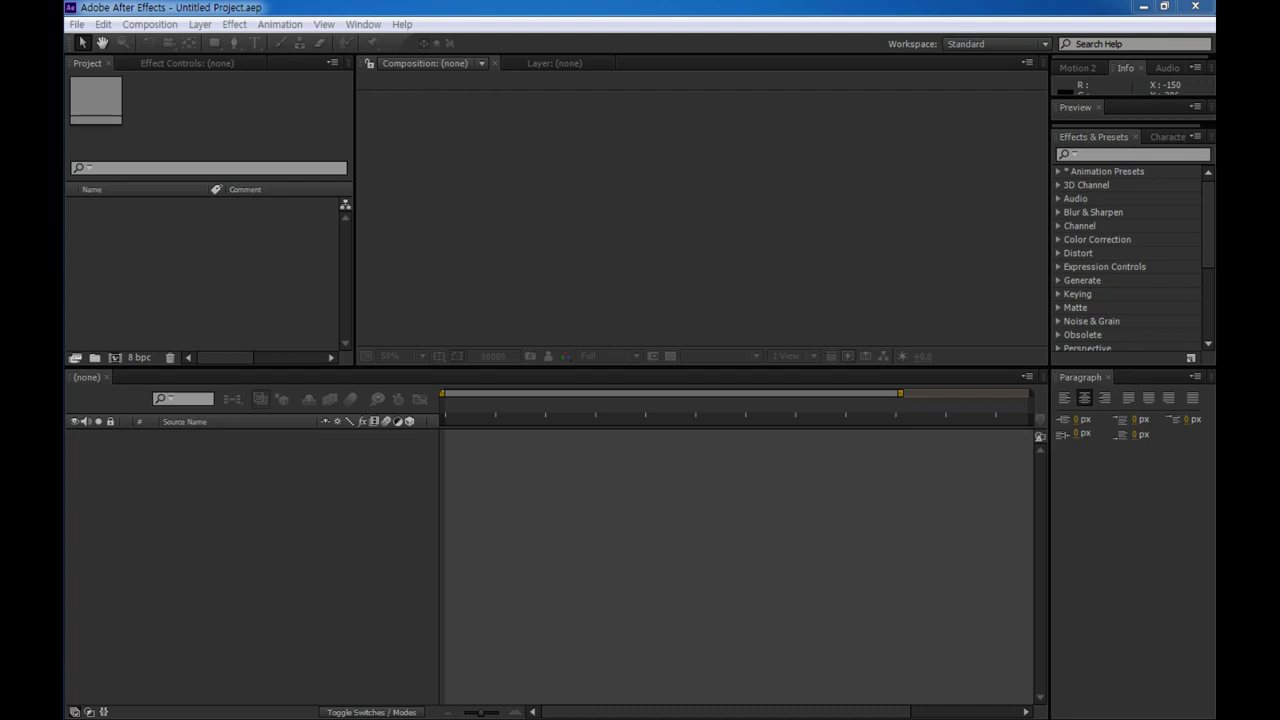
# Create Comp 1 at 1280×720, 29.97 fps, with a 50-frame duration.
pyautogui.click(117, 357)
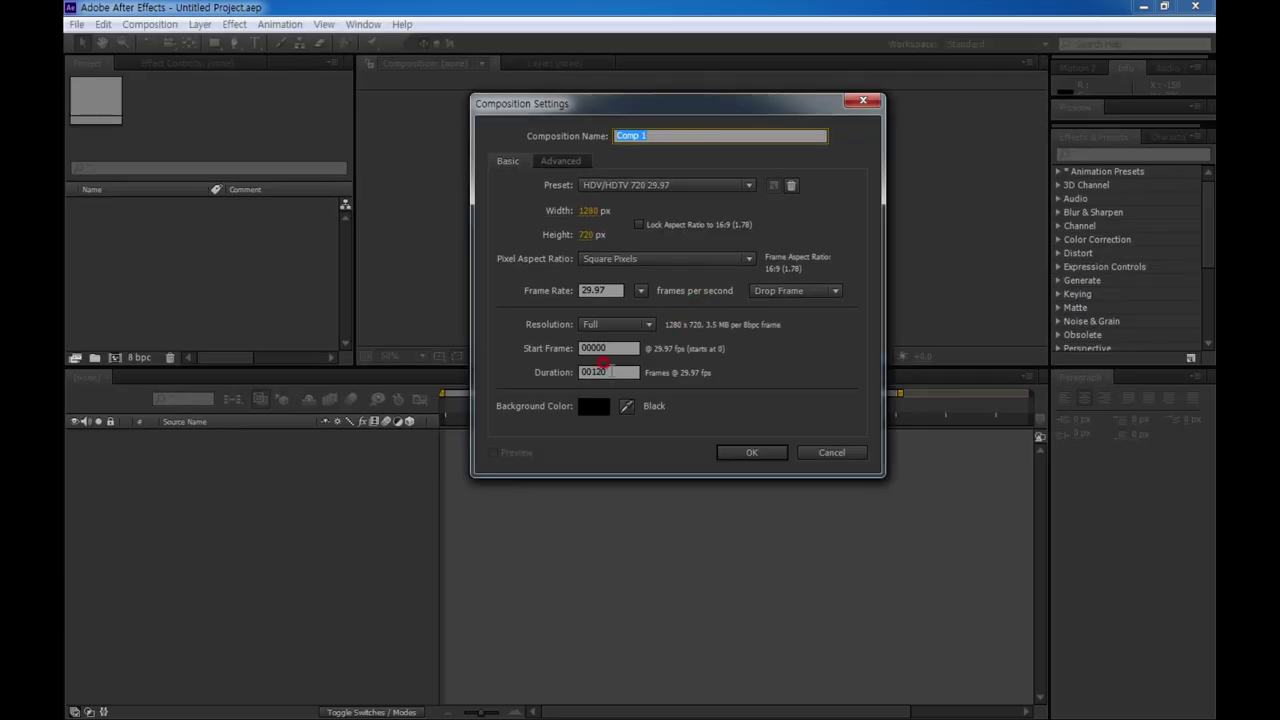
pyautogui.click(606, 370)
pyautogui.write('50')
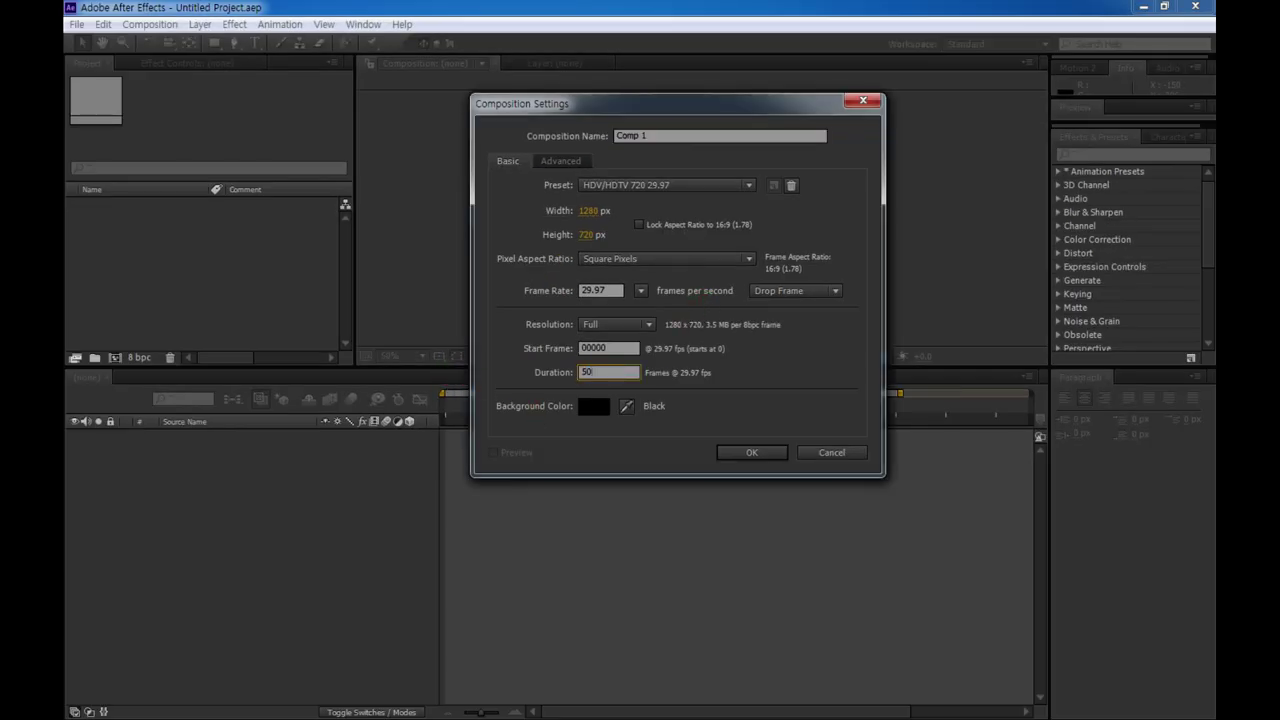
pyautogui.click(750, 452)
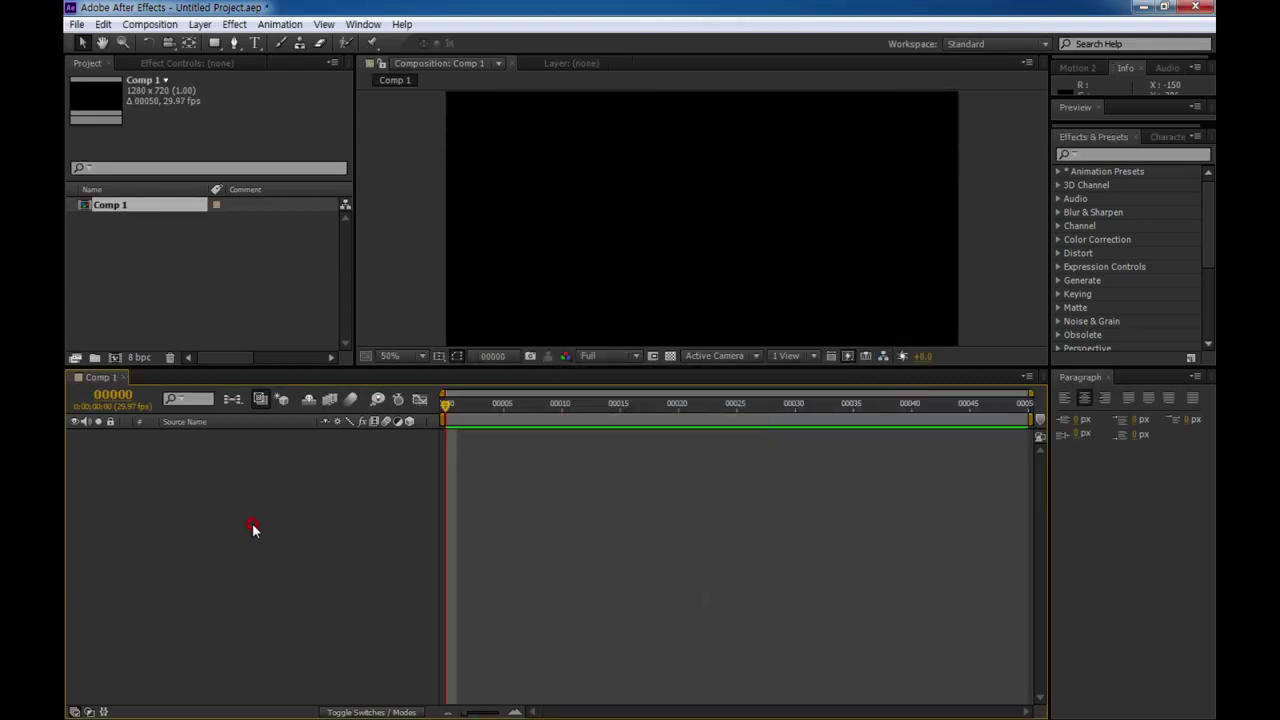
# Give the composition viewer more room by resizing the panel dividers.
pyautogui.moveTo(533, 367); pyautogui.dragTo(533, 460)
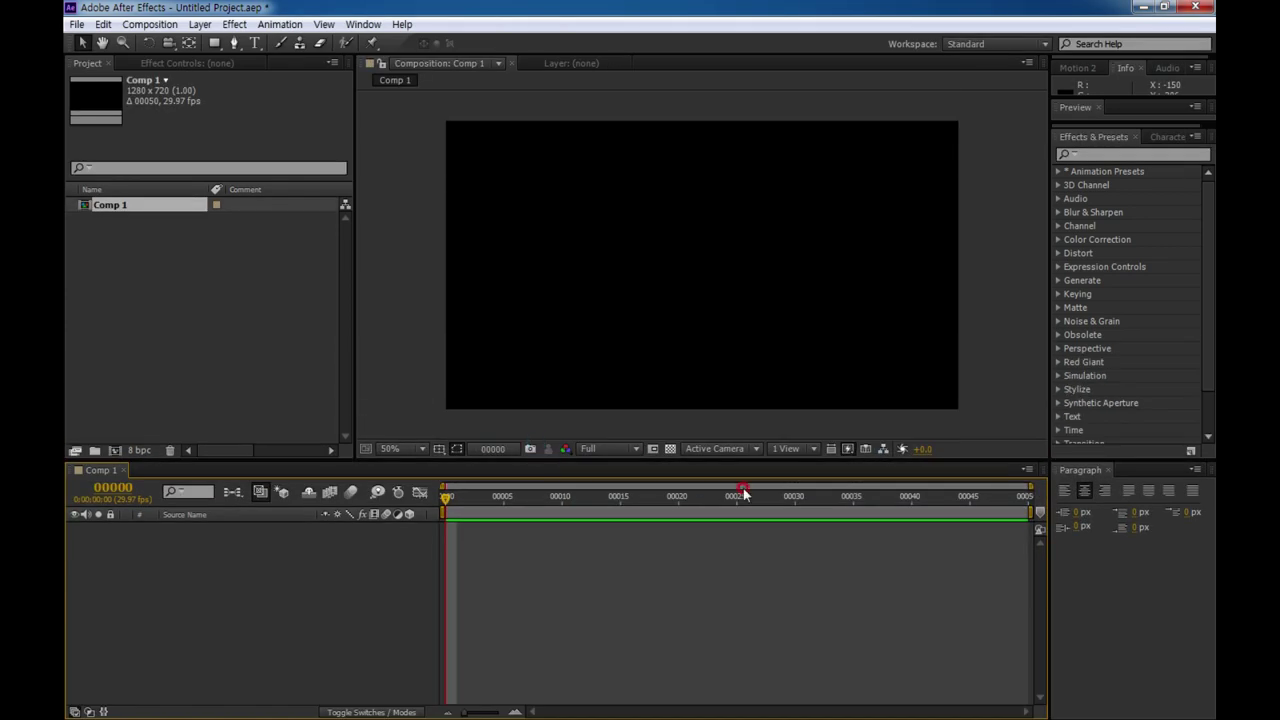
pyautogui.click(439, 451)
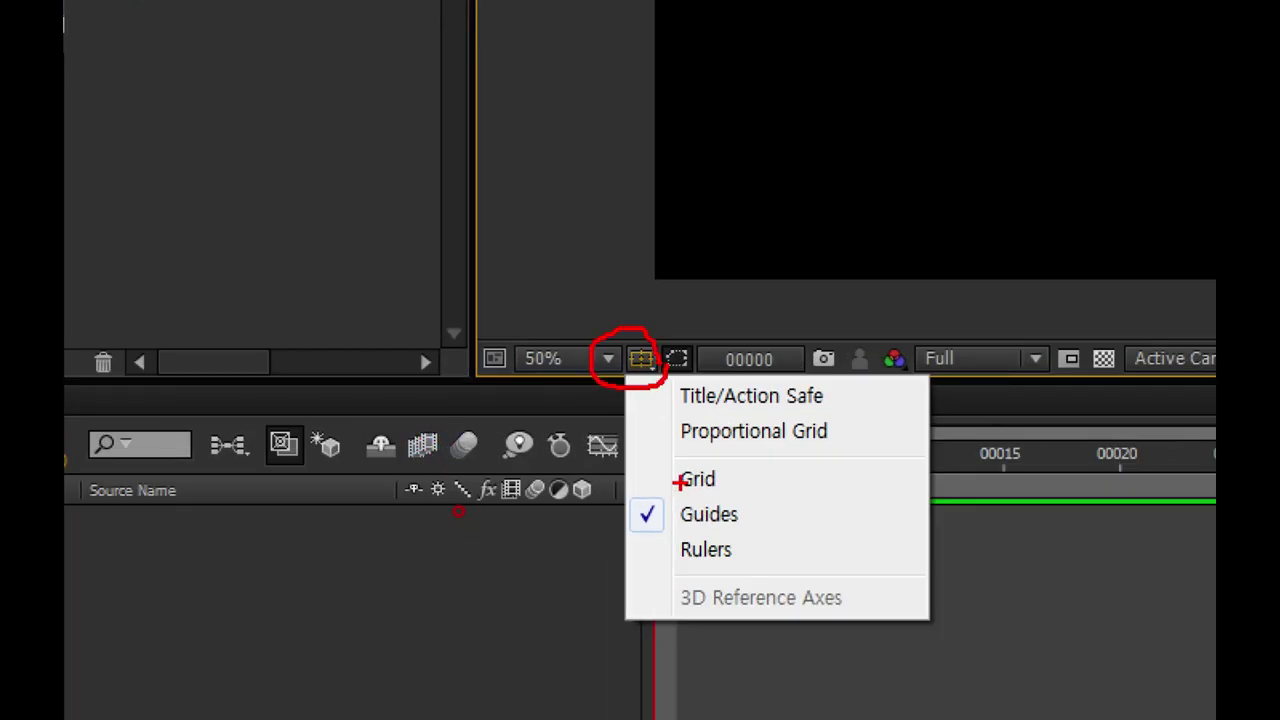
pyautogui.moveTo(662, 412); pyautogui.dragTo(828, 412)
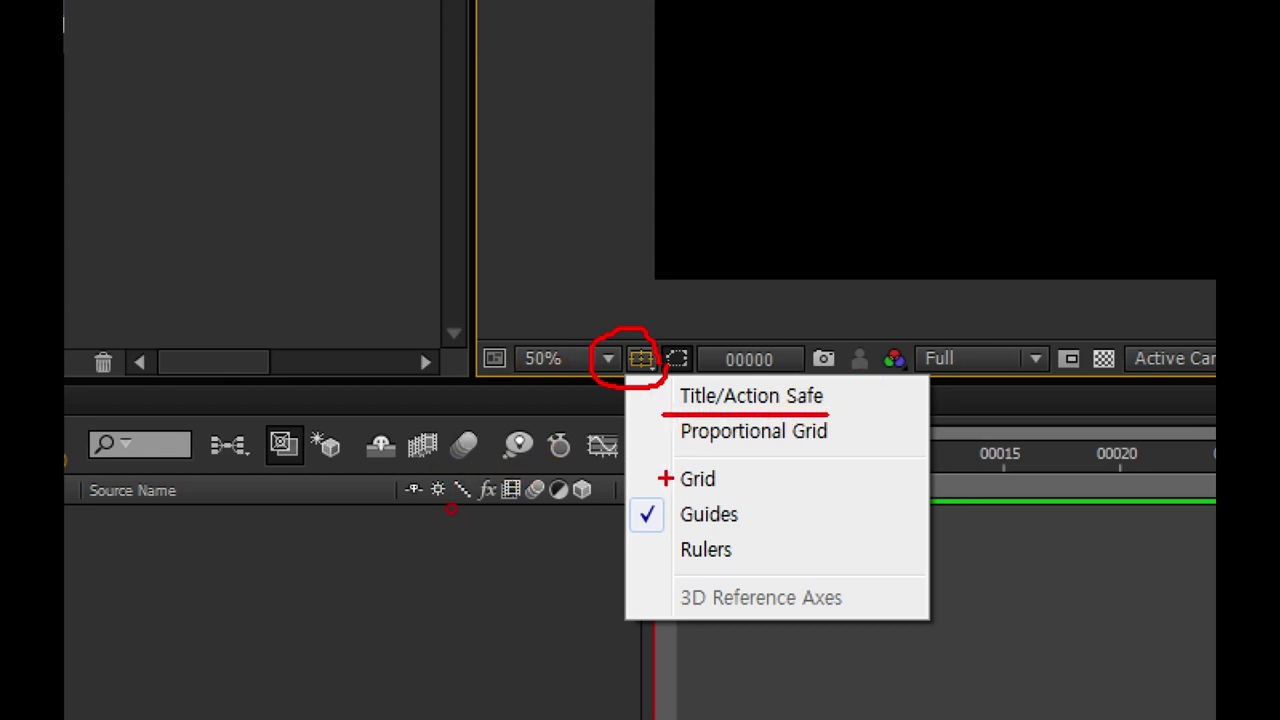
pyautogui.moveTo(662, 487); pyautogui.dragTo(726, 486)
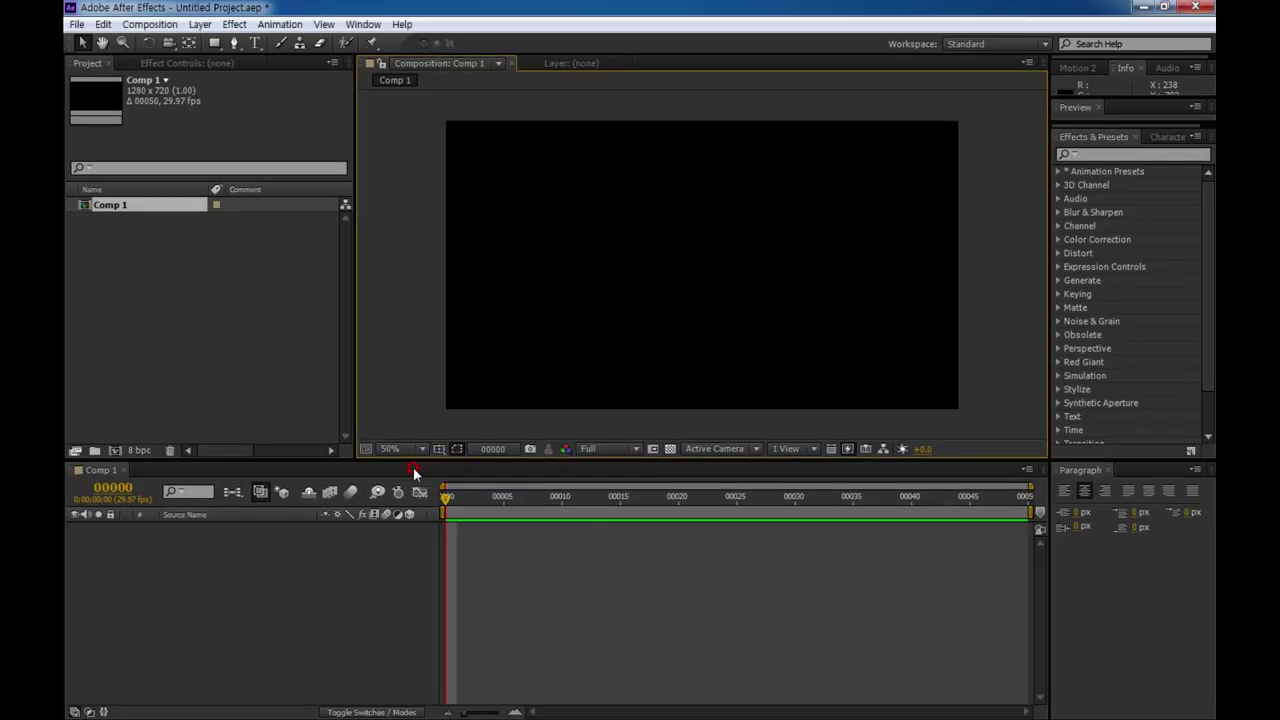
# Turn on the title/action safe guides and the grid over the Comp 1 frame.
pyautogui.click(440, 450)
pyautogui.click(470, 453)
pyautogui.click(440, 450)
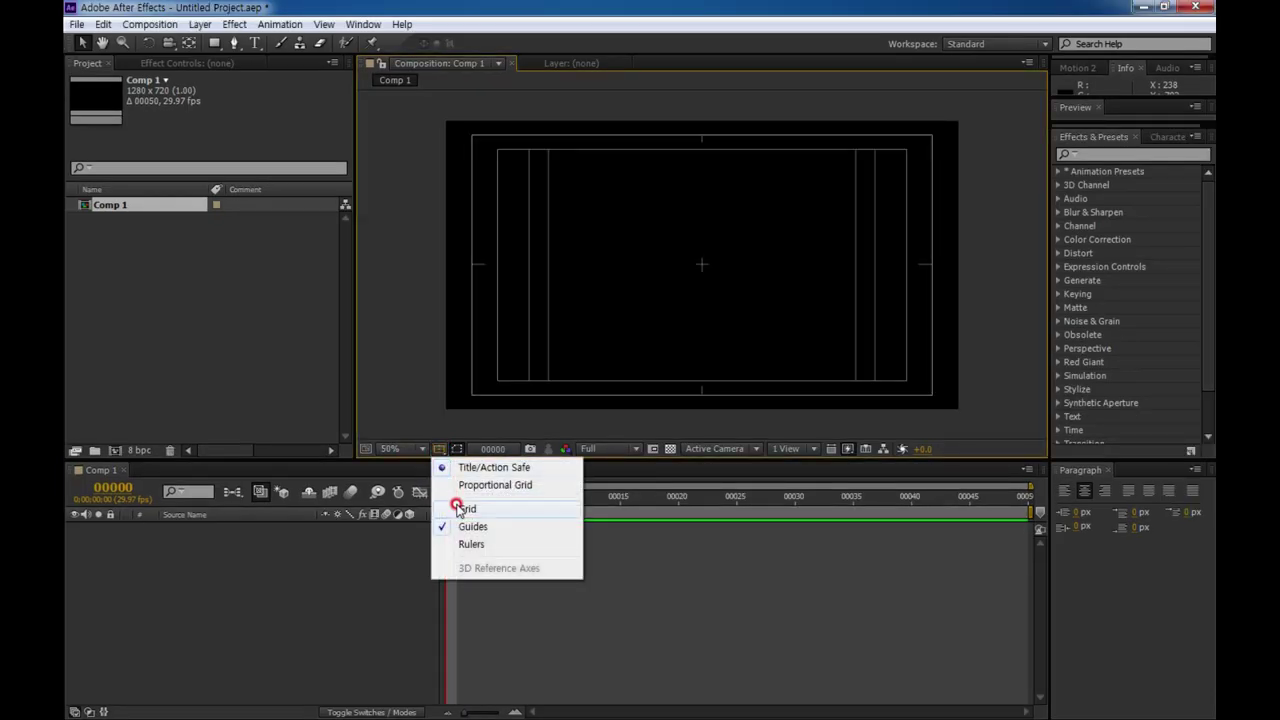
pyautogui.click(470, 509)
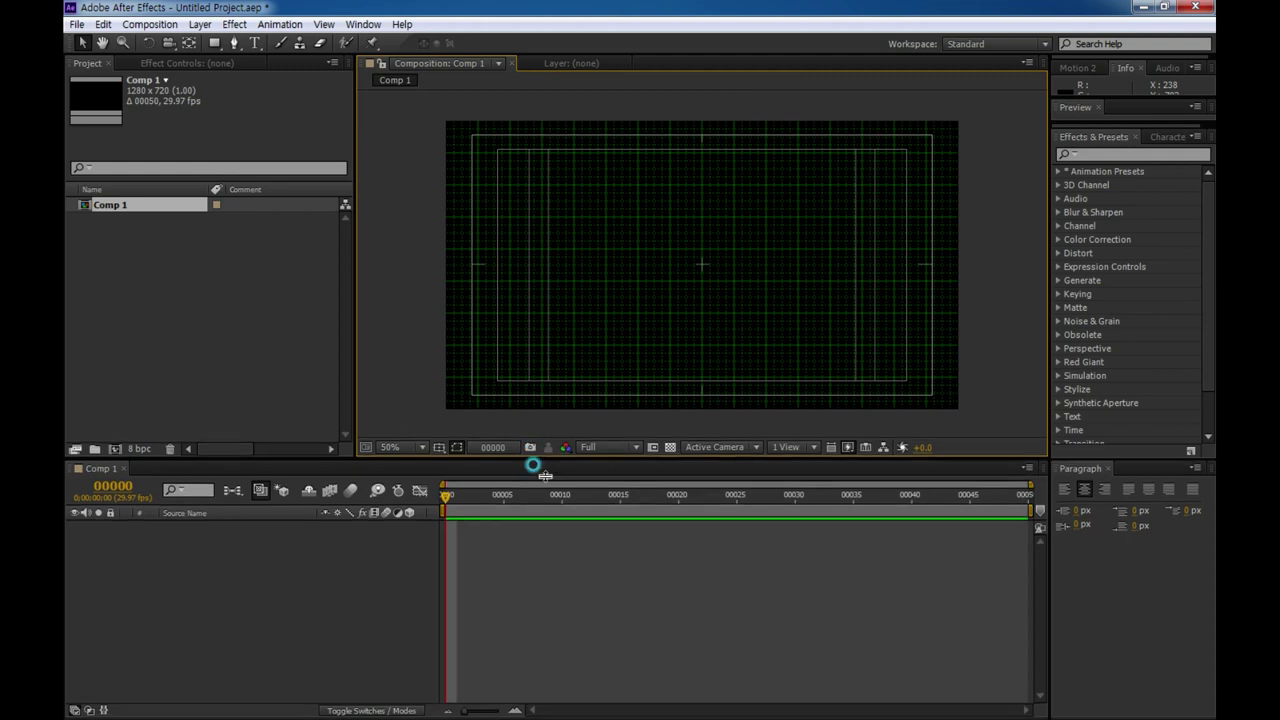
pyautogui.scroll(1, 749, 322)
pyautogui.scroll(1, 735, 312)
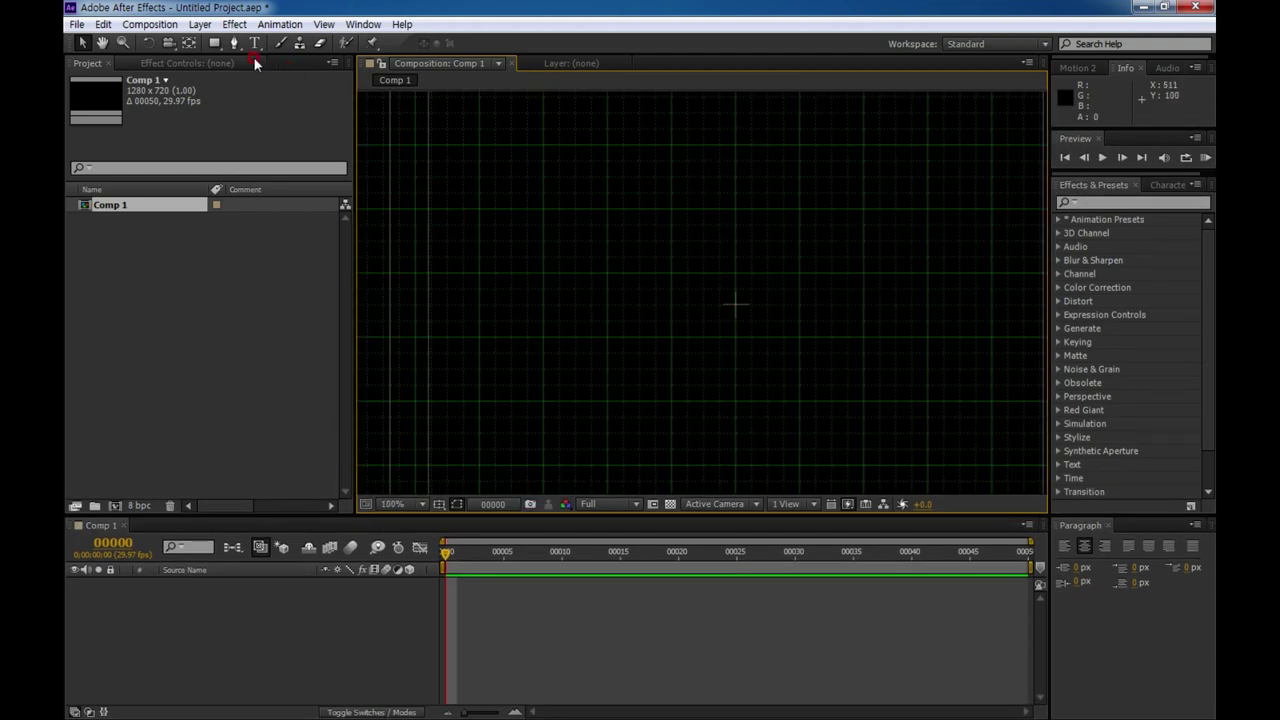
# With the Ellipse tool and a 3 px stroke, drag a small circle near the top centre.
pyautogui.click(214, 43)
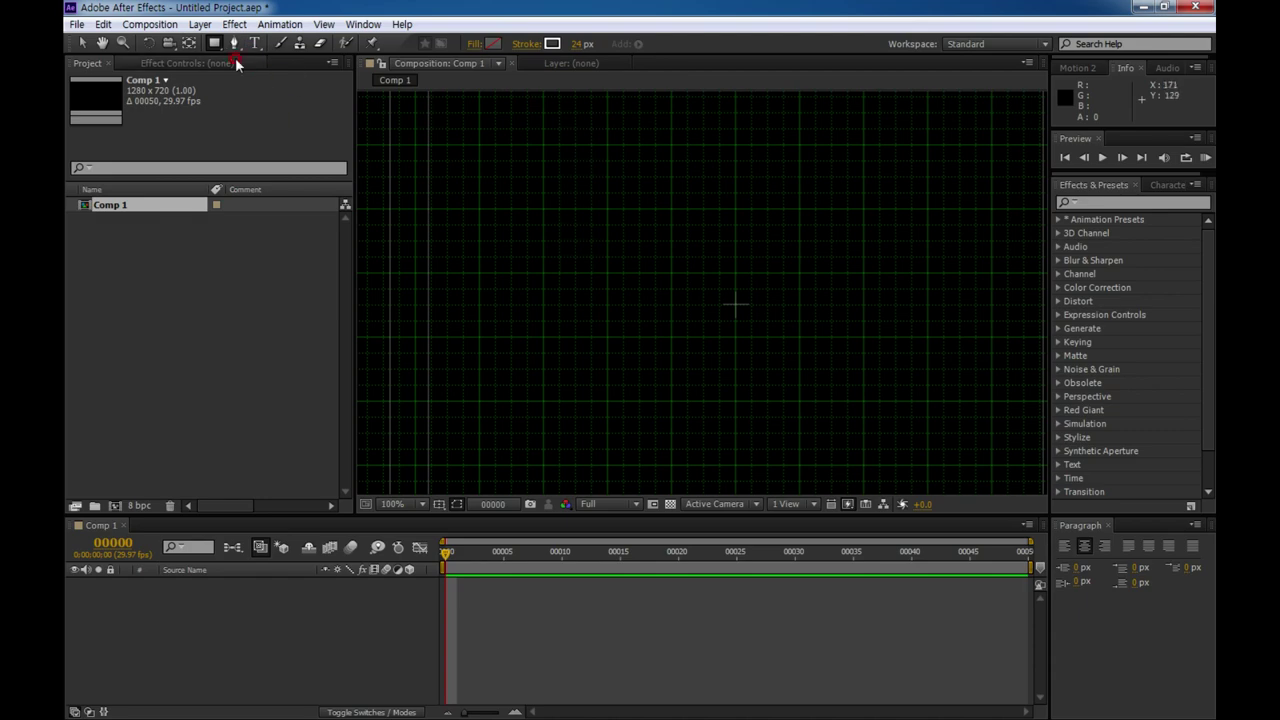
pyautogui.moveTo(214, 43); pyautogui.dragTo(273, 78)
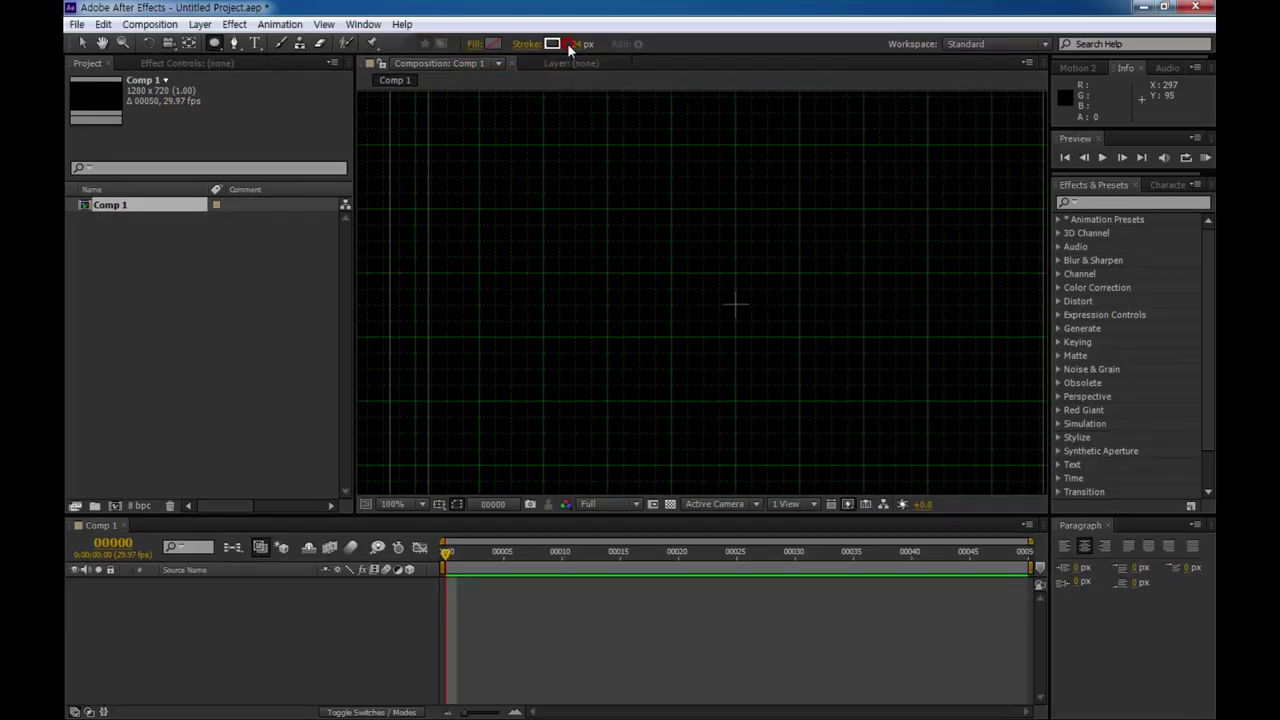
pyautogui.click(585, 43)
pyautogui.write('3')
pyautogui.press('Return')
pyautogui.moveTo(731, 139); pyautogui.dragTo(741, 144)
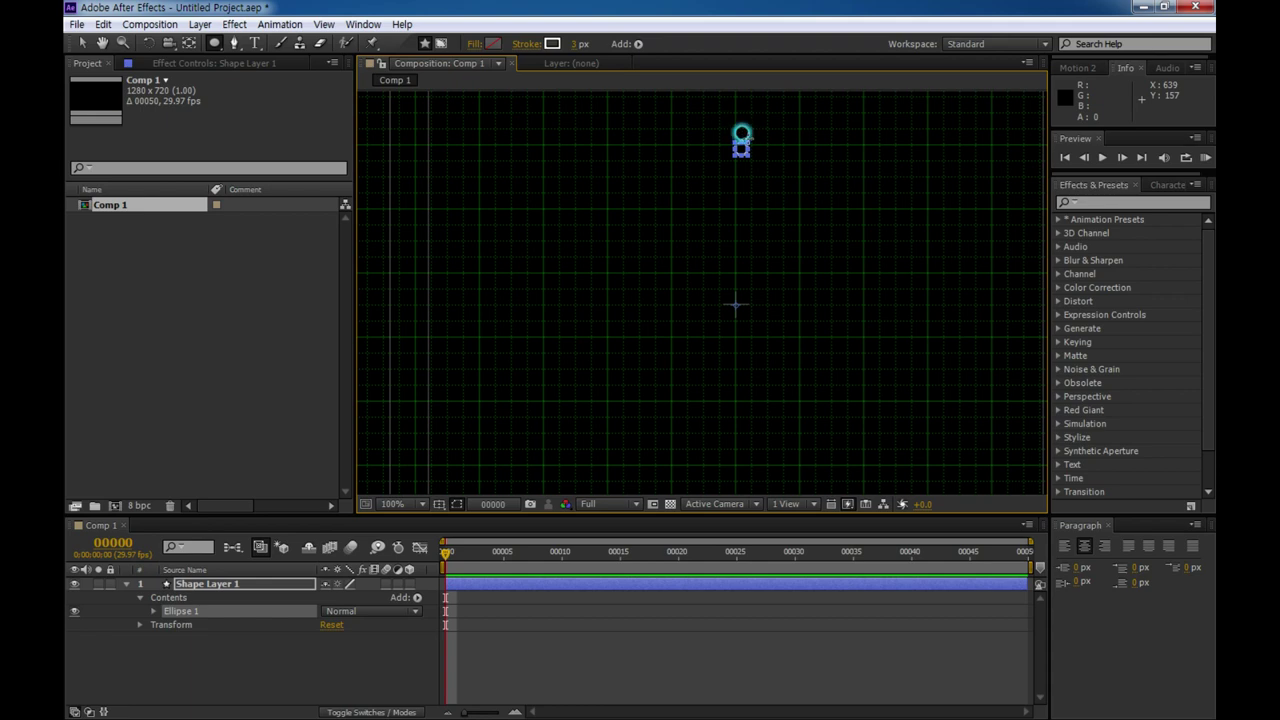
pyautogui.moveTo(741, 133); pyautogui.dragTo(740, 134)
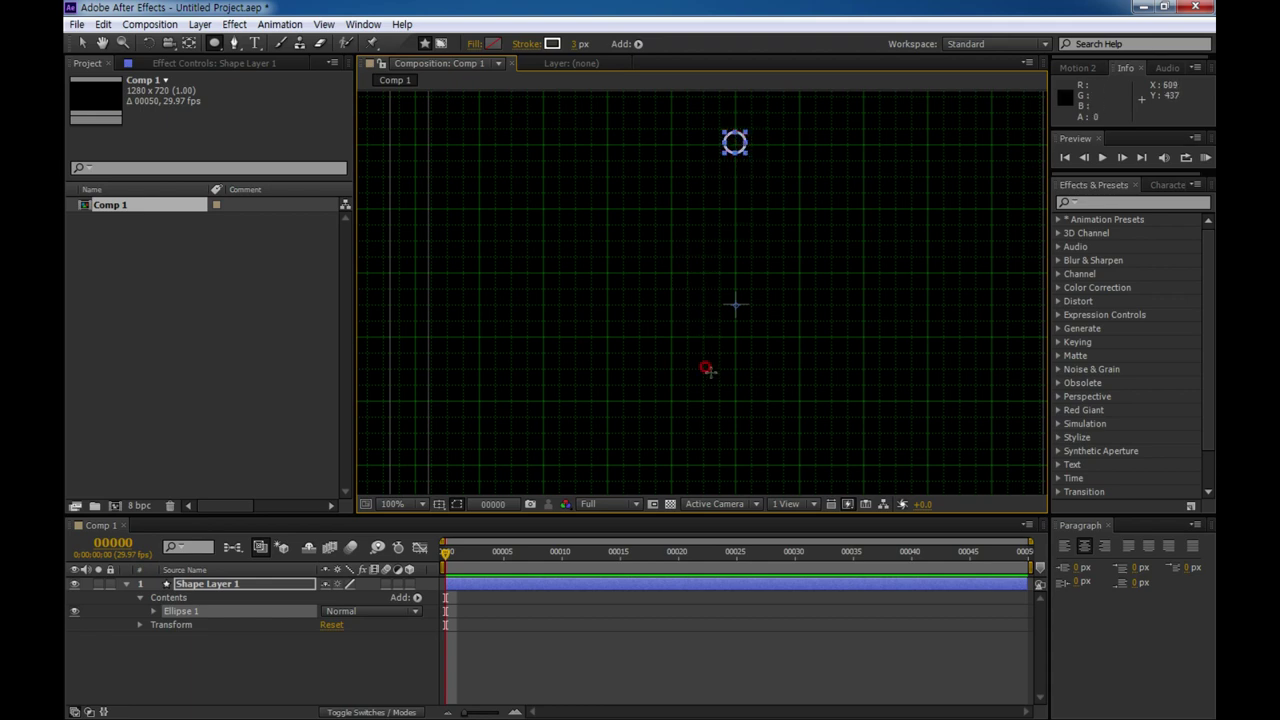
# Set the Transform: Ellipse 1 Position to 0.0,-200.0.
pyautogui.click(154, 611)
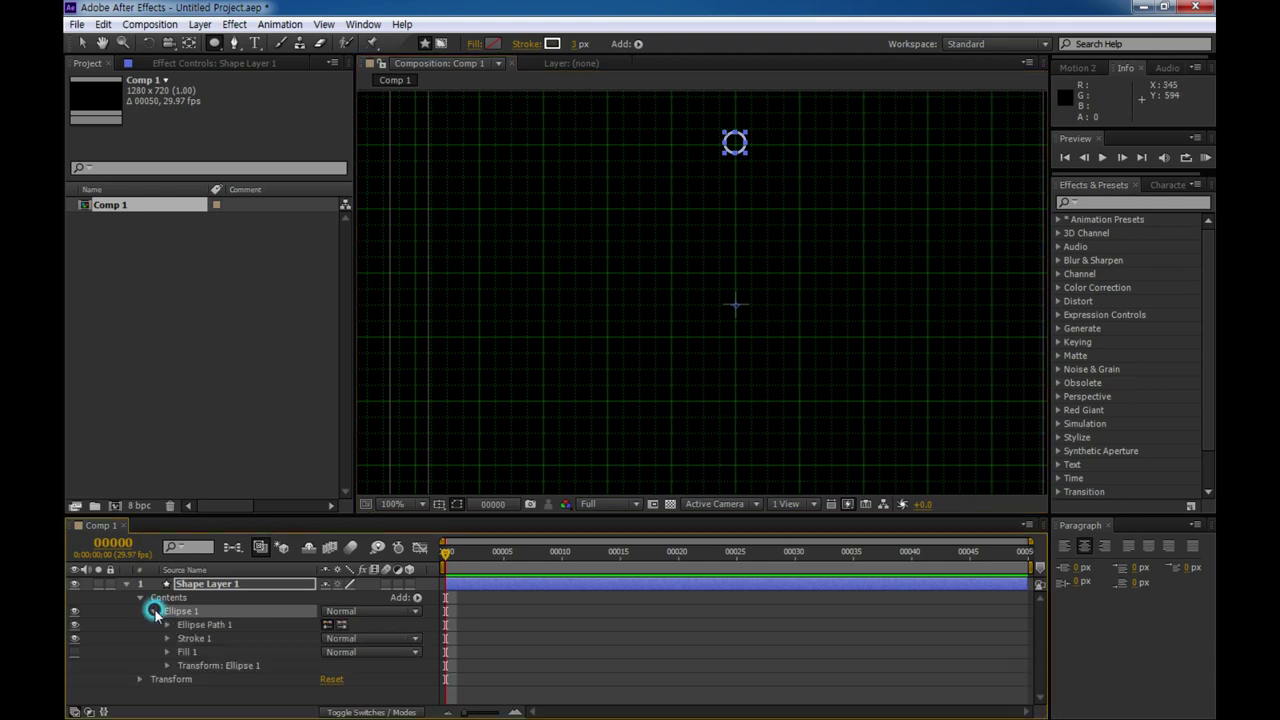
pyautogui.click(220, 667)
pyautogui.click(167, 666)
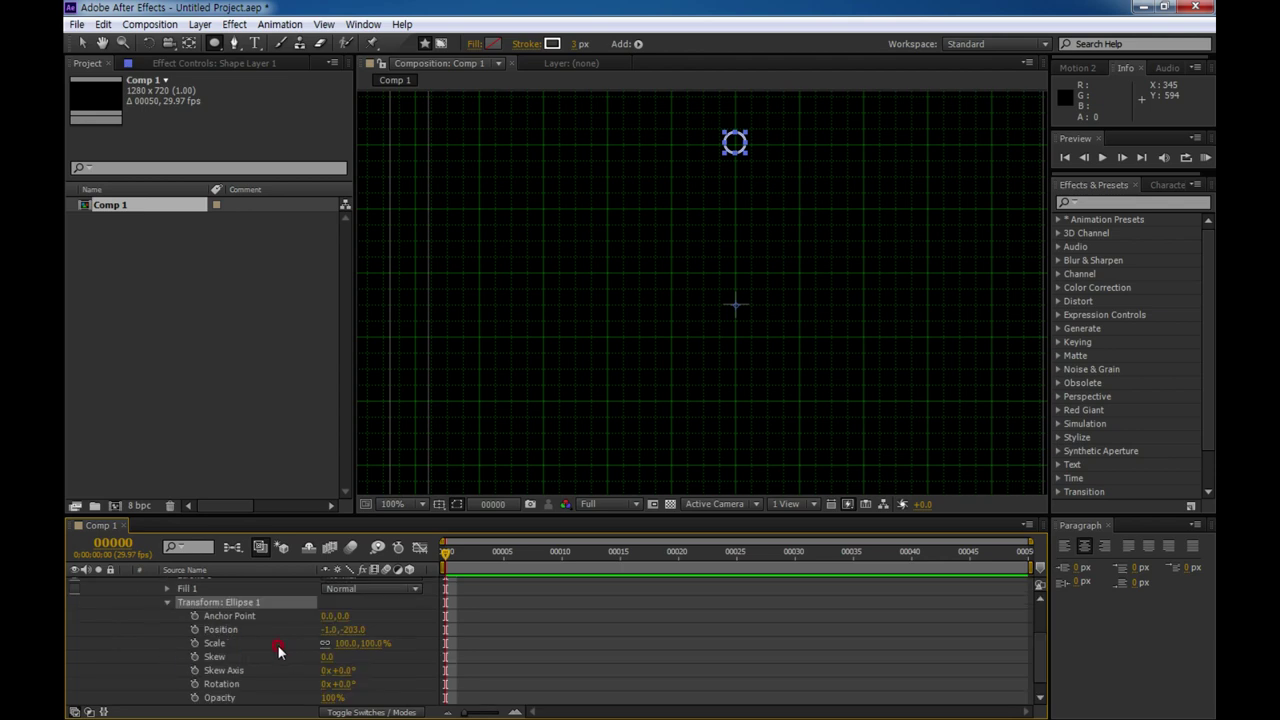
pyautogui.click(333, 629)
pyautogui.click(437, 714)
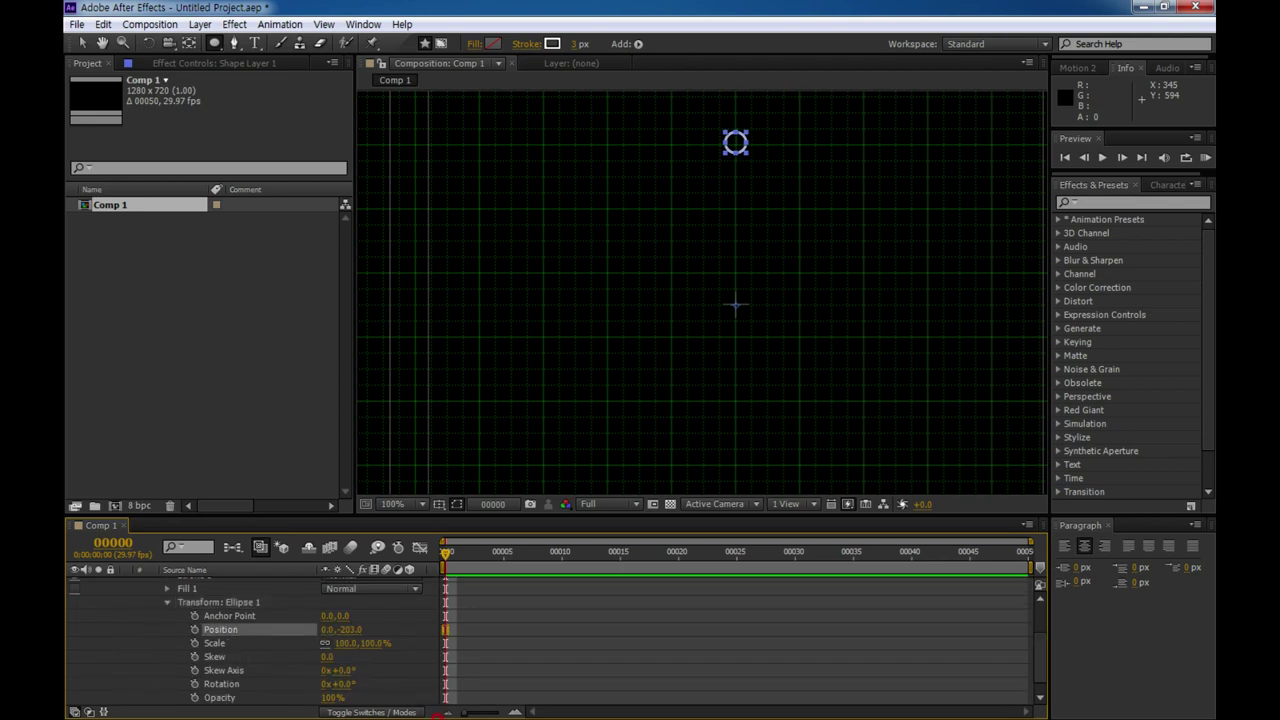
pyautogui.click(350, 630)
pyautogui.click(412, 632)
# Expand Ellipse Path 1 to show its 26.0×26.0 size and 0.0,0.0 position.
pyautogui.scroll(3, 300, 640)
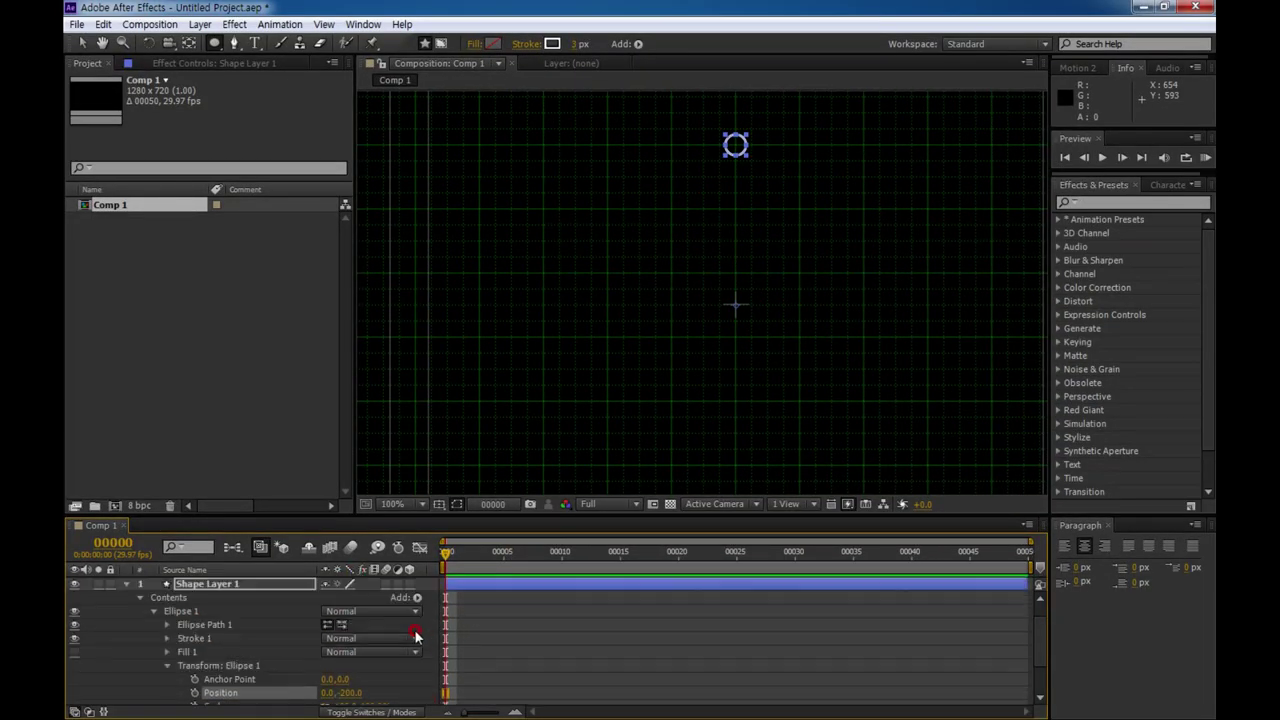
pyautogui.click(203, 628)
pyautogui.click(168, 625)
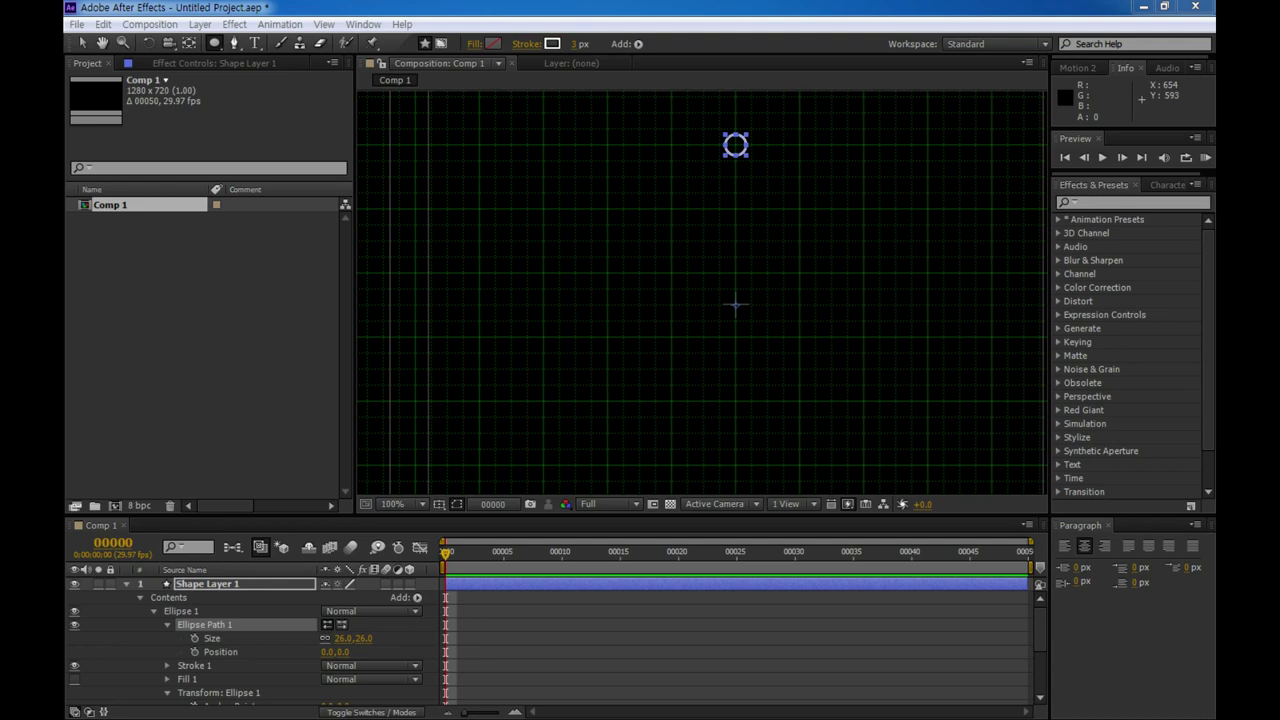
# Set a starting Ellipse Path Position keyframe at 0.0,0.0 on frame 11.
pyautogui.click(113, 542)
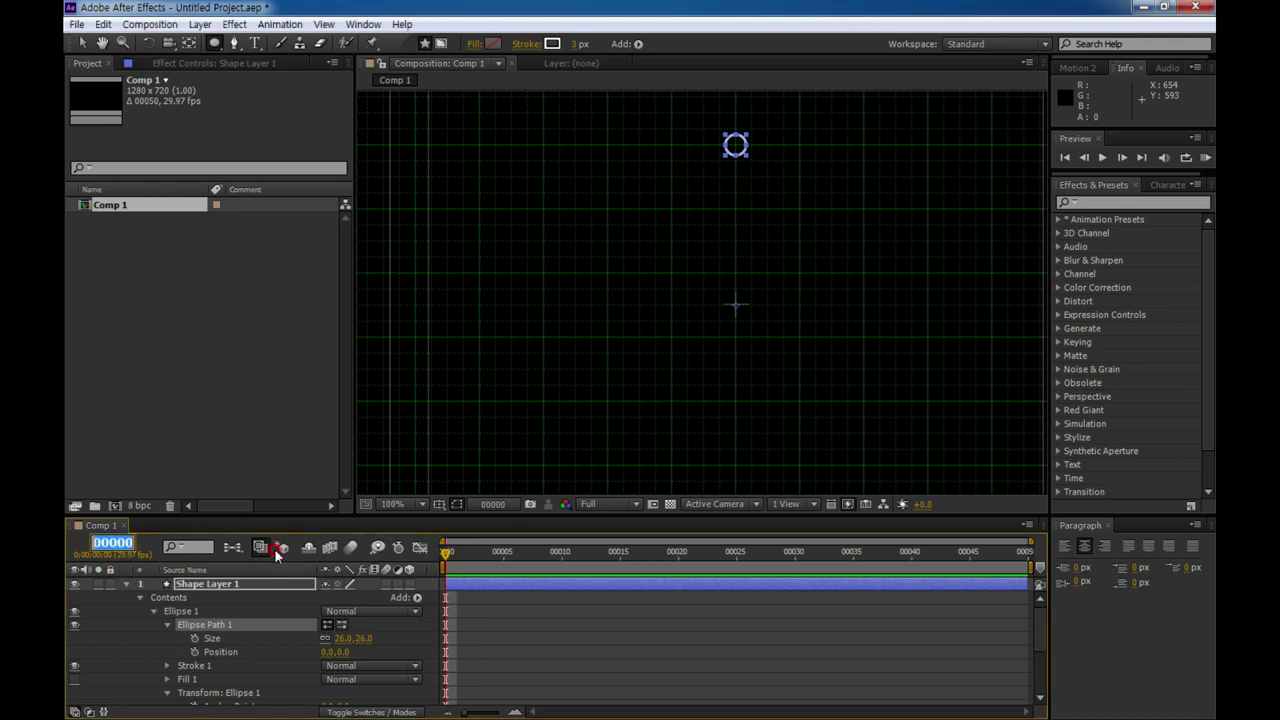
pyautogui.write('11')
pyautogui.press('Return')
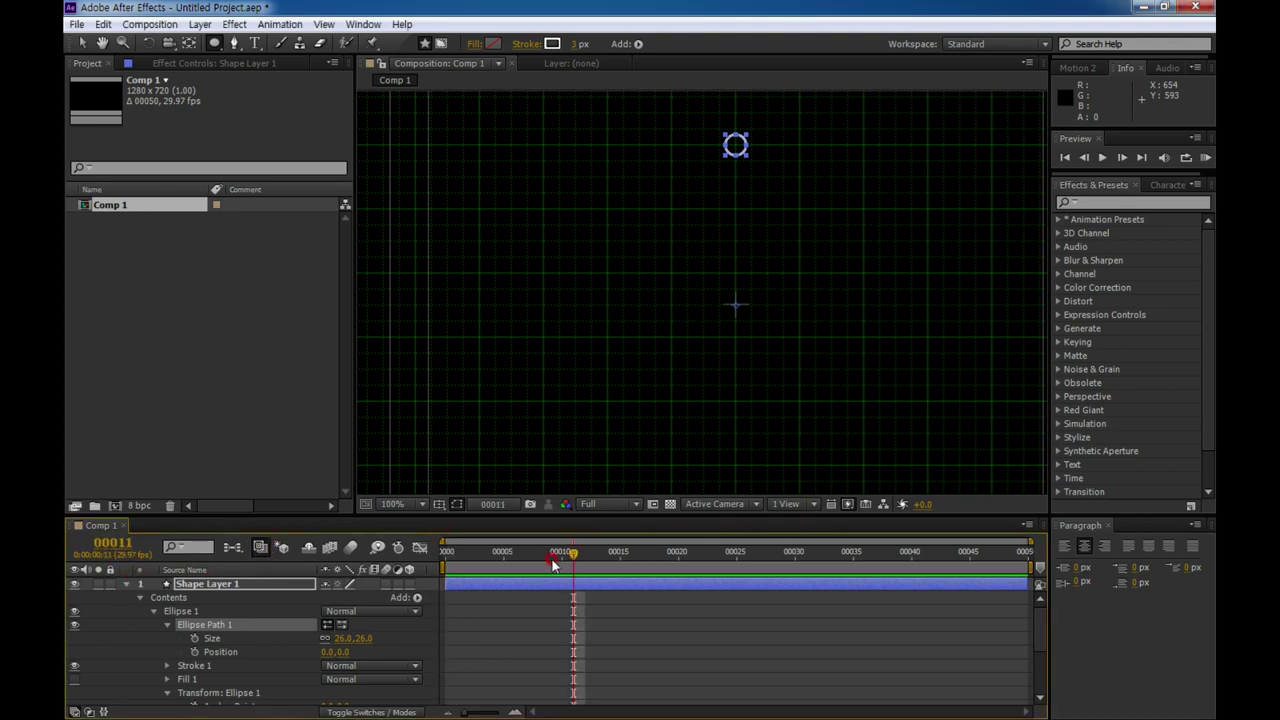
pyautogui.click(193, 652)
pyautogui.click(579, 680)
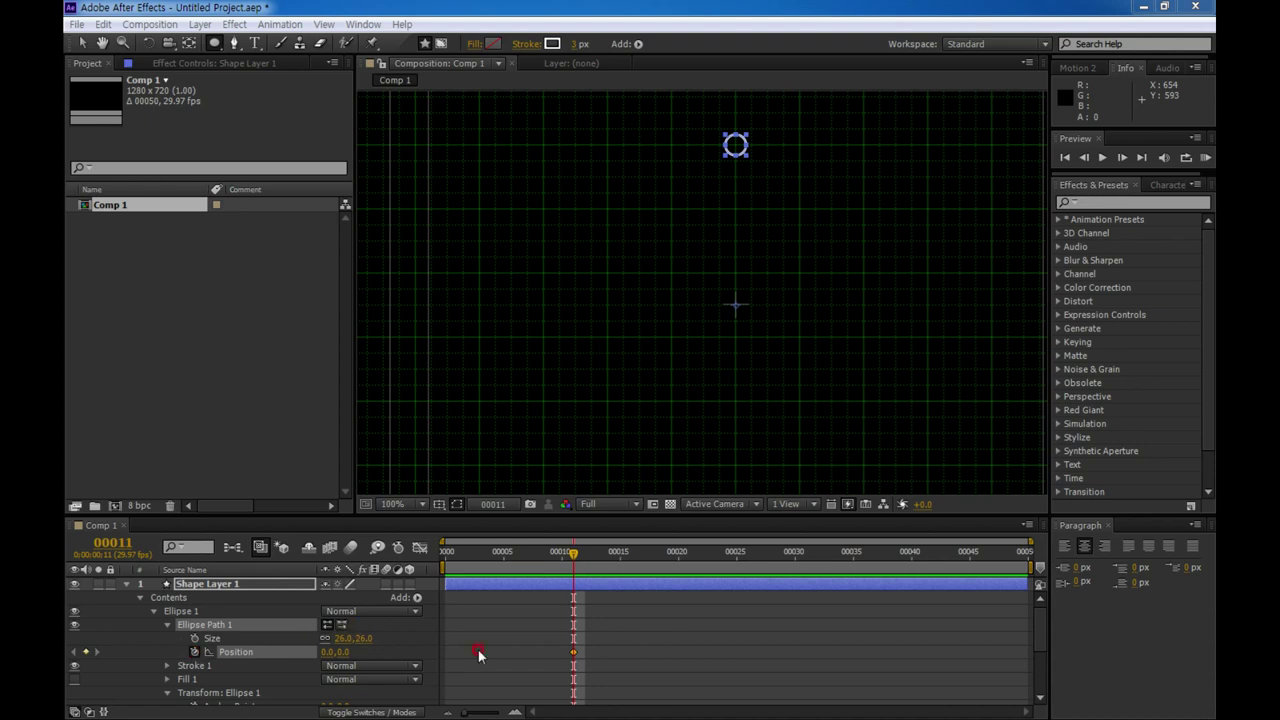
# At frame 22, raise the ellipse path Position to 0.0,-73.0.
pyautogui.click(113, 543)
pyautogui.write('22')
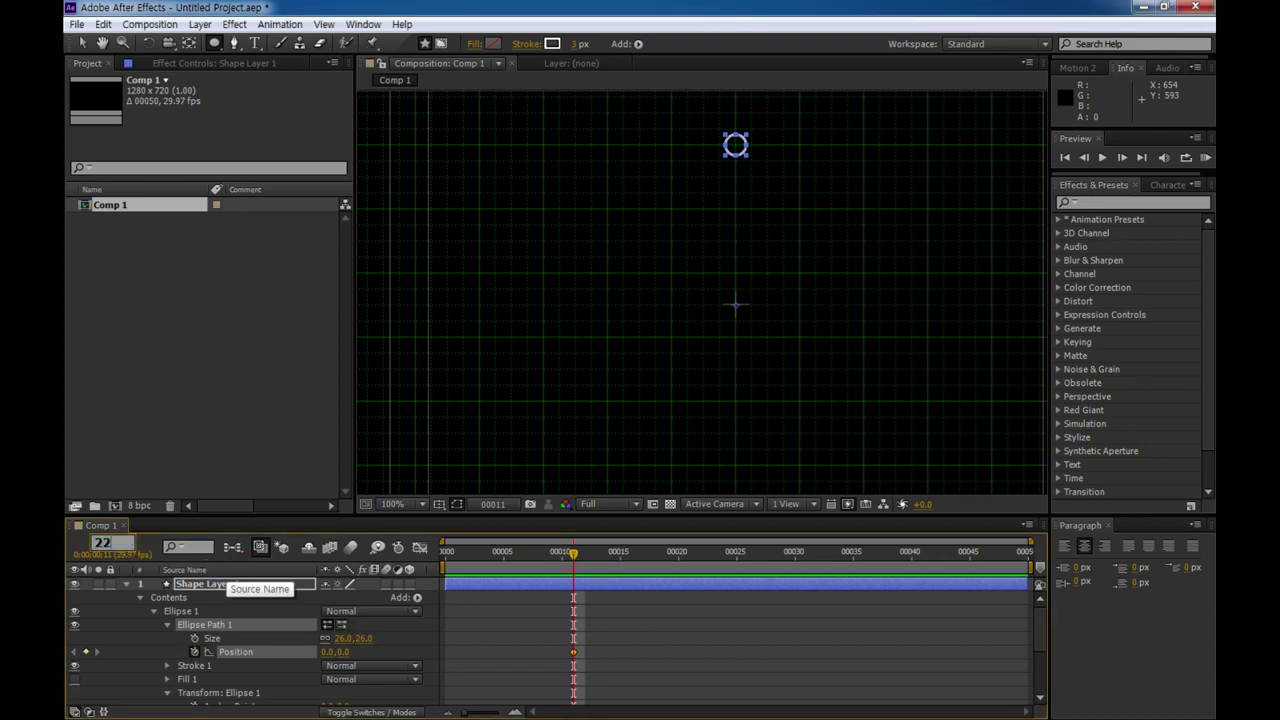
pyautogui.press('Return')
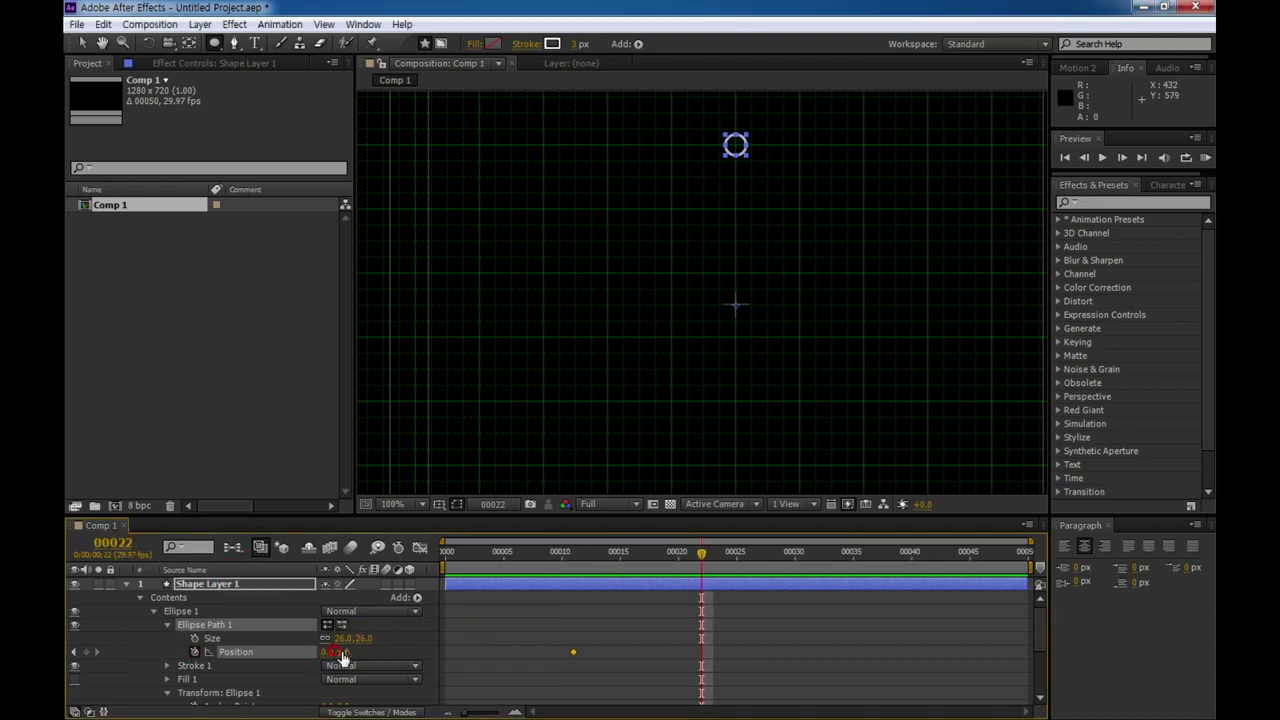
pyautogui.moveTo(343, 655); pyautogui.dragTo(818, 410)
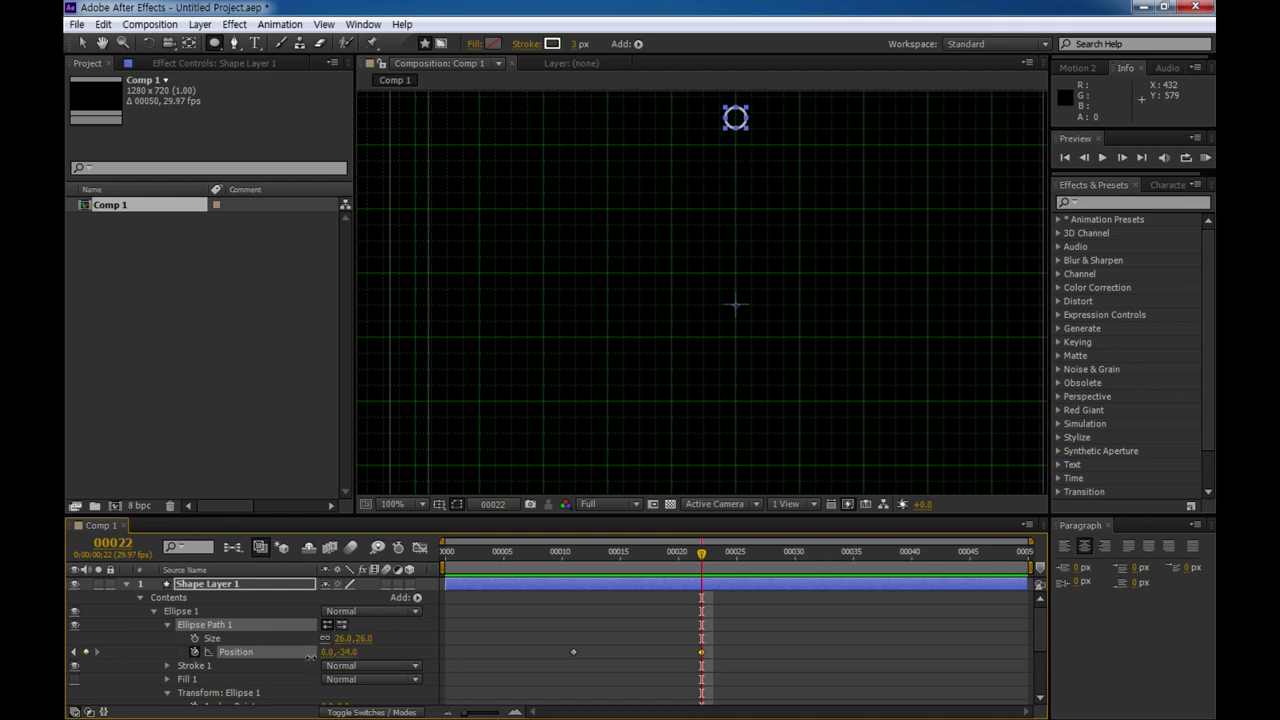
pyautogui.press(',')
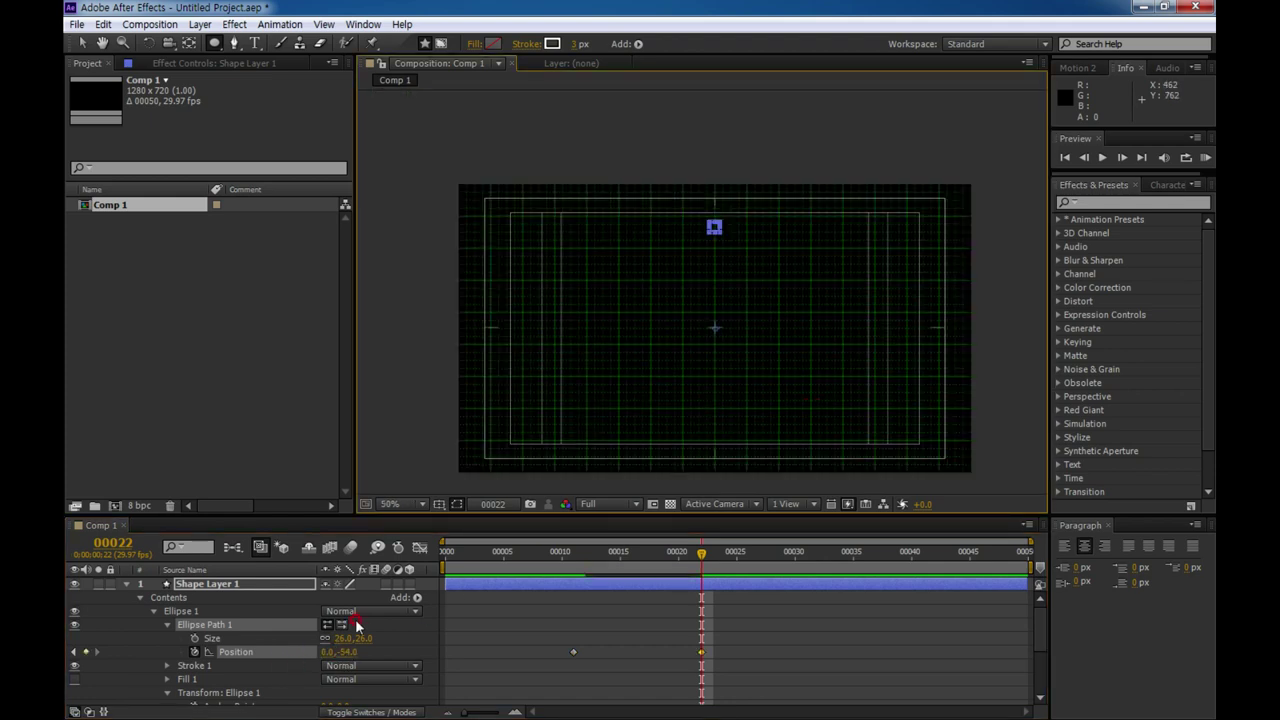
pyautogui.moveTo(333, 651); pyautogui.dragTo(333, 632)
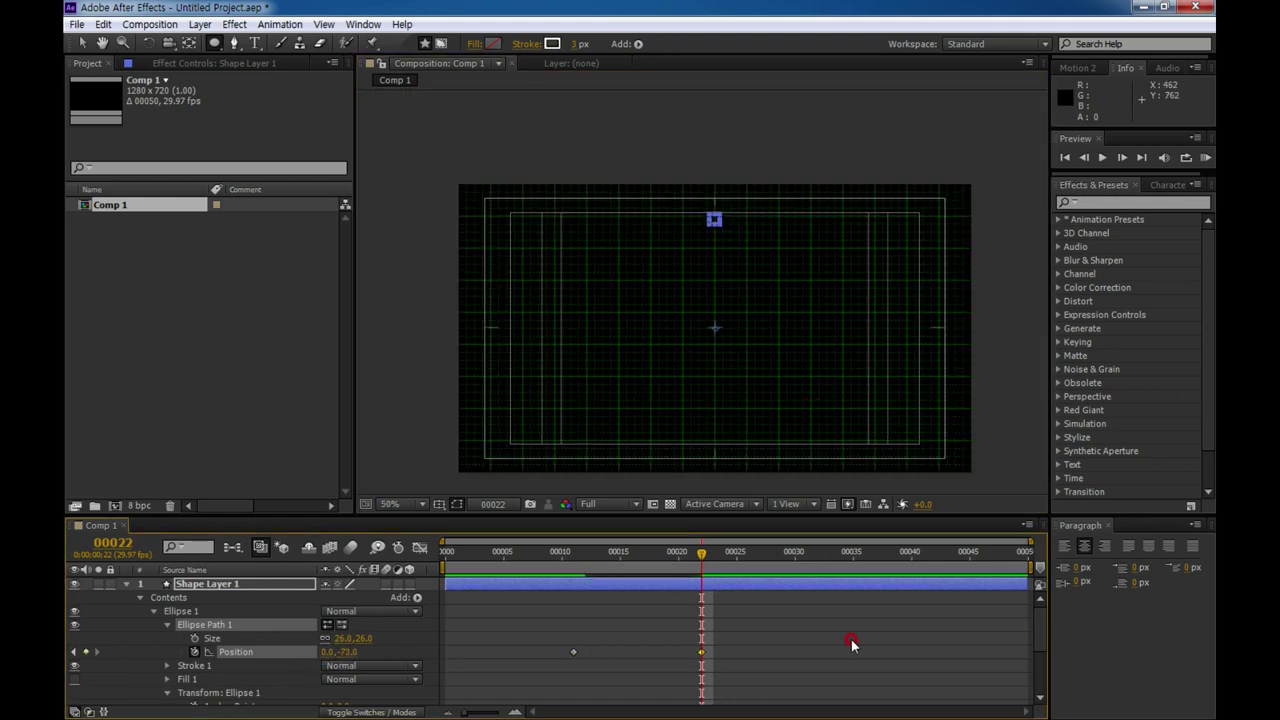
# Preview the rise from frame 0 and apply Easy Ease to both position keyframes.
pyautogui.moveTo(698, 563); pyautogui.dragTo(388, 560)
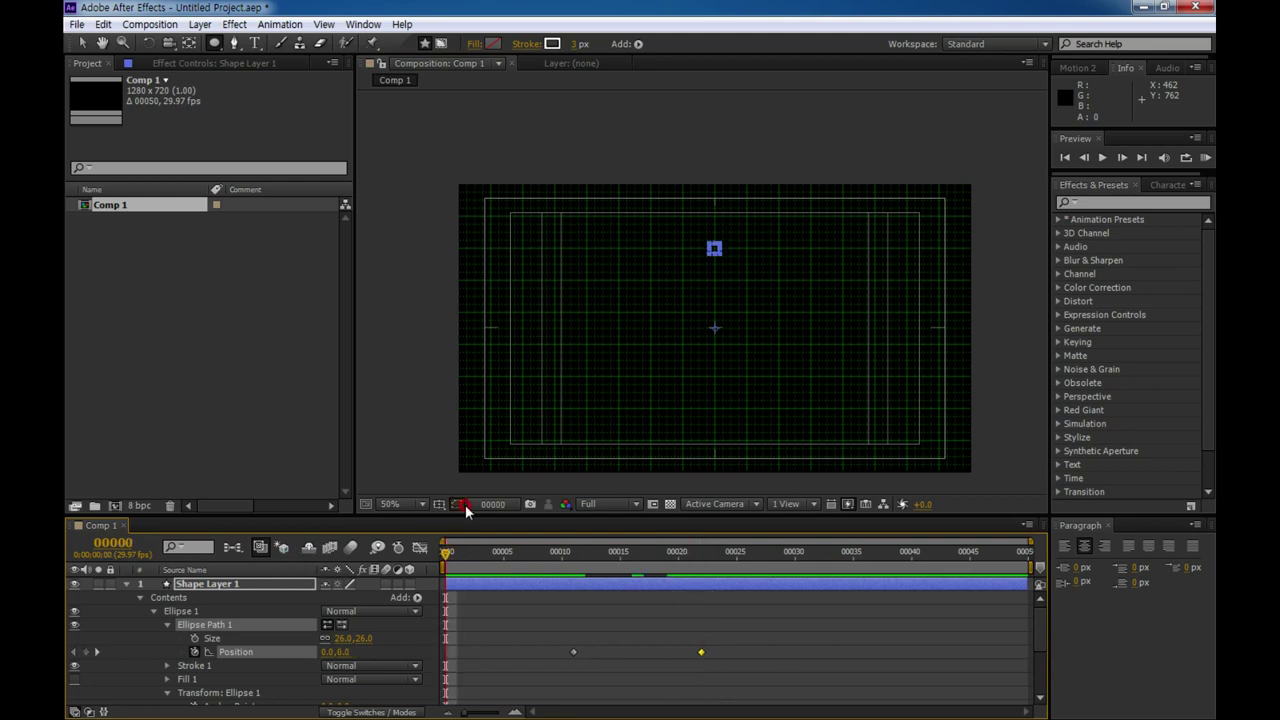
pyautogui.click(880, 710)
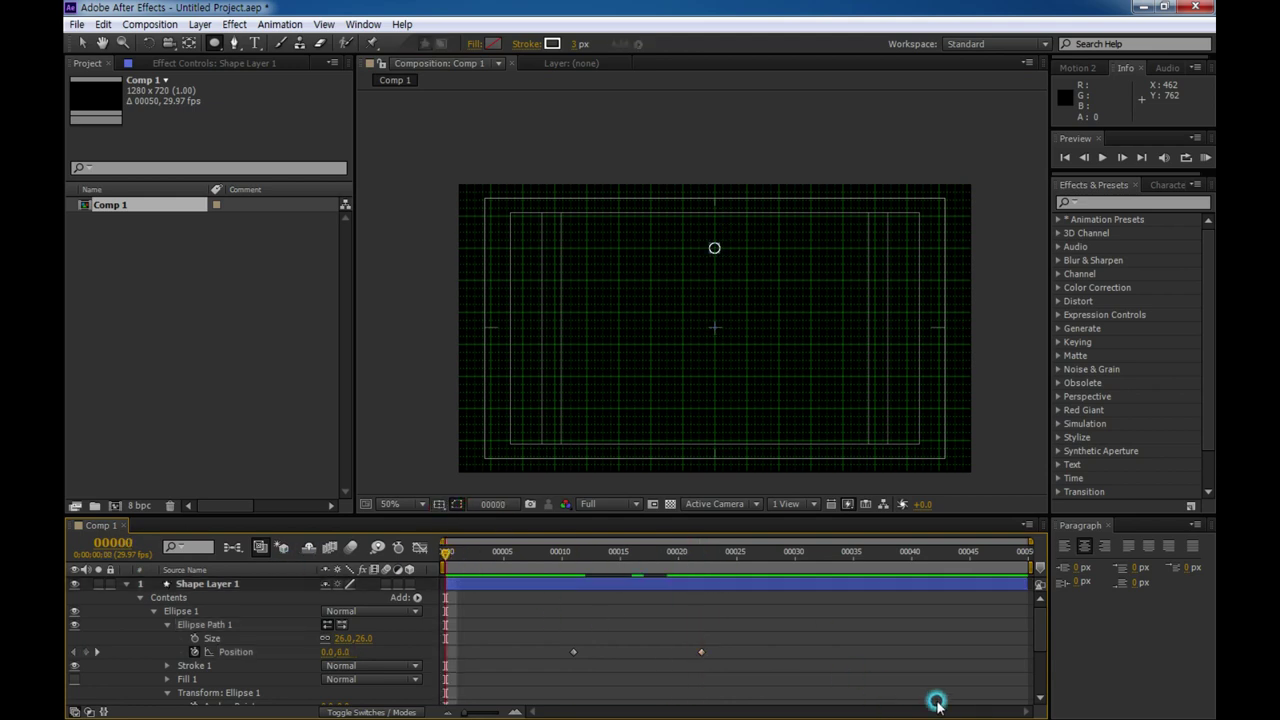
pyautogui.press('space')
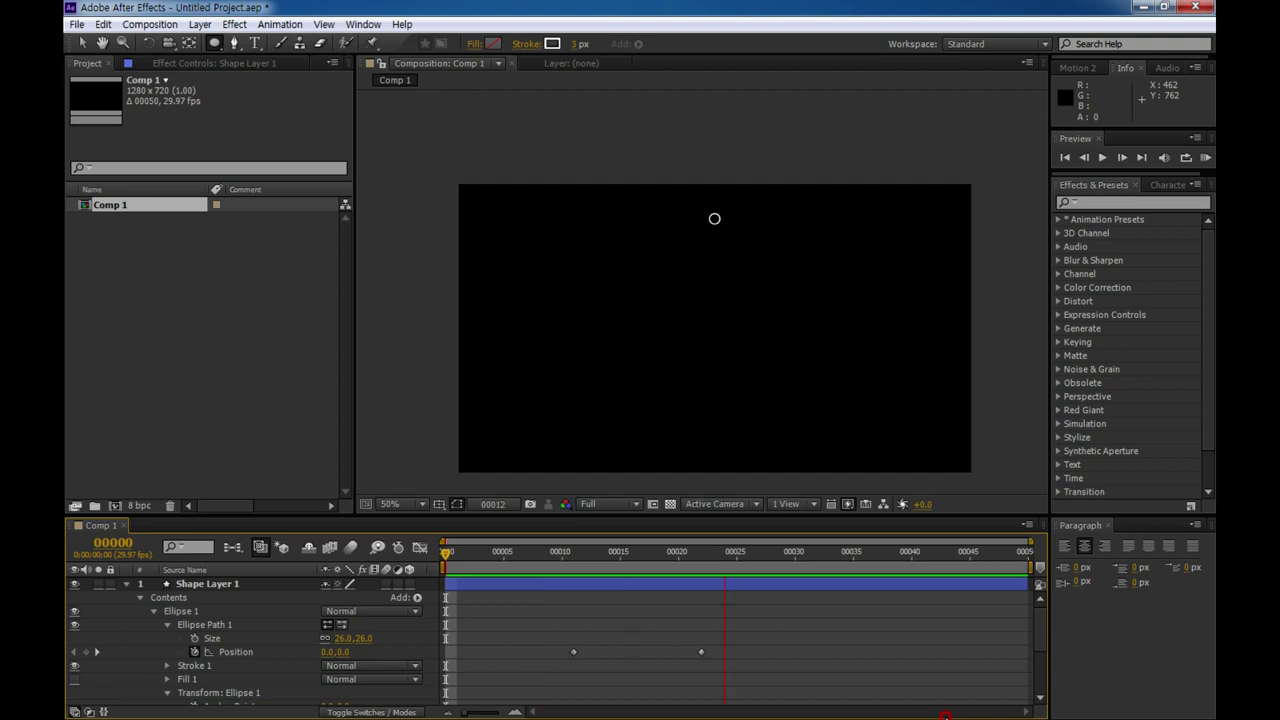
pyautogui.press('space')
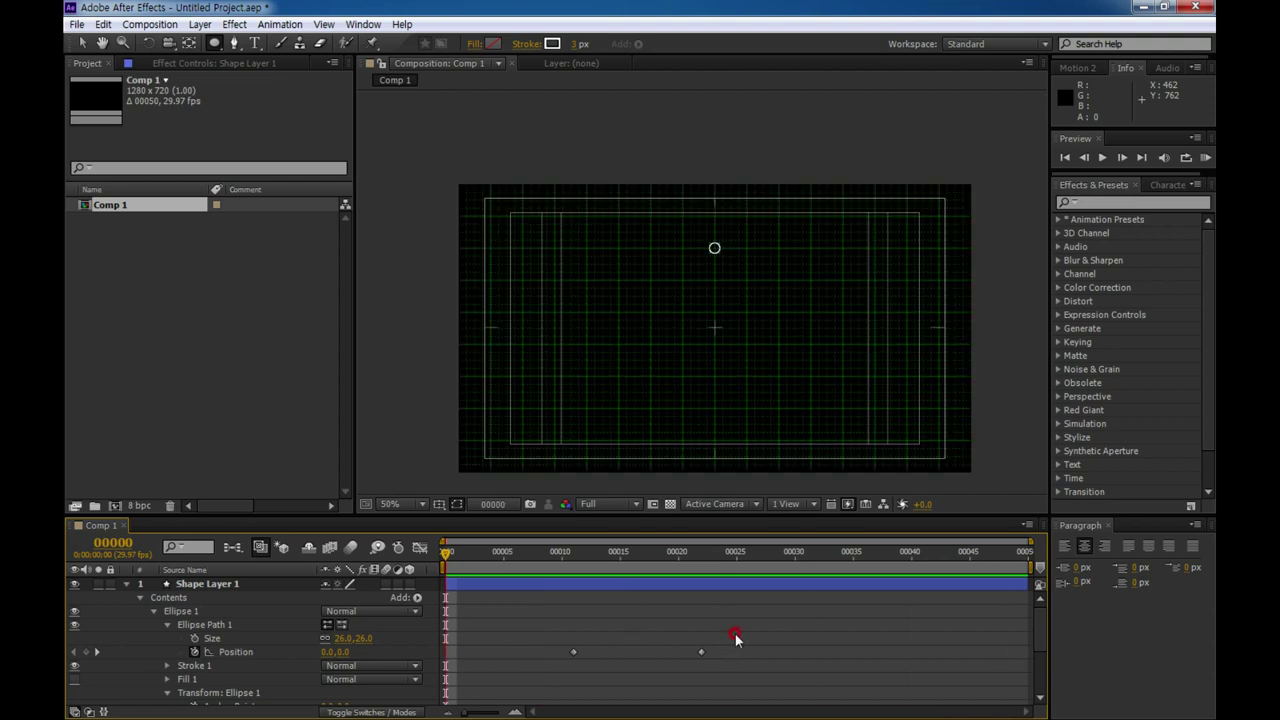
pyautogui.moveTo(735, 636); pyautogui.dragTo(543, 692)
pyautogui.press('F9')
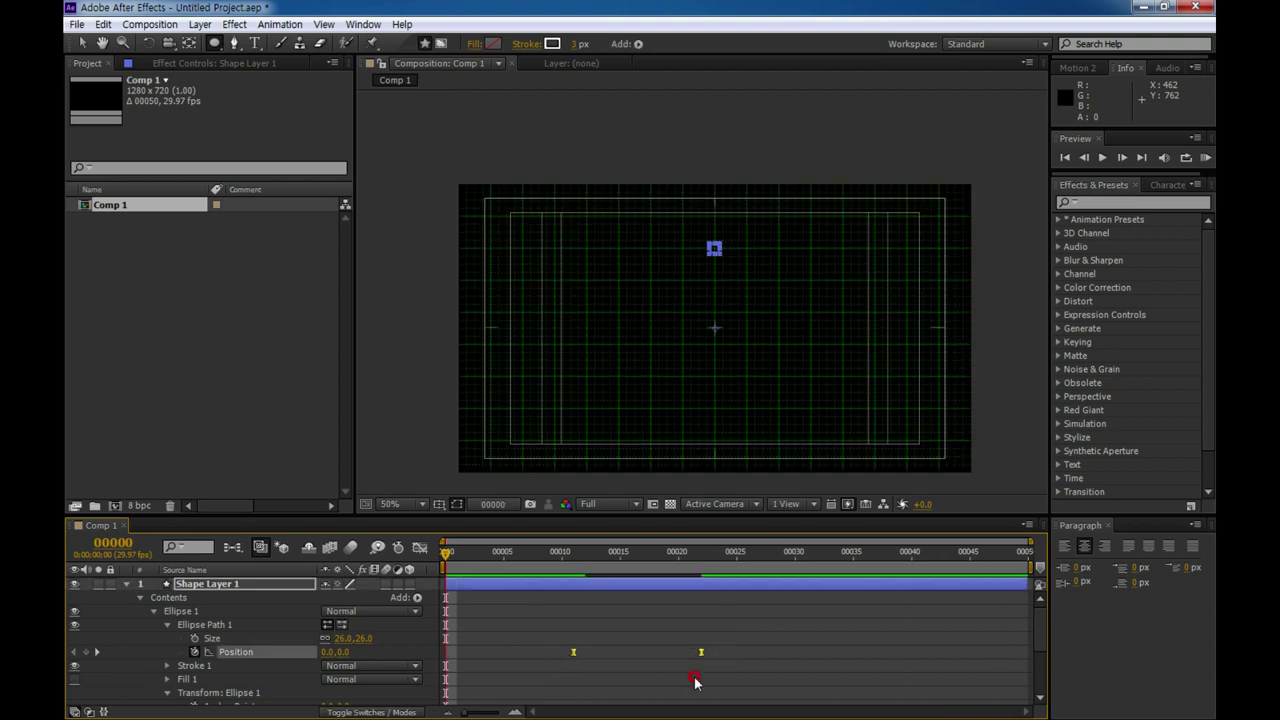
pyautogui.moveTo(629, 512); pyautogui.dragTo(624, 490)
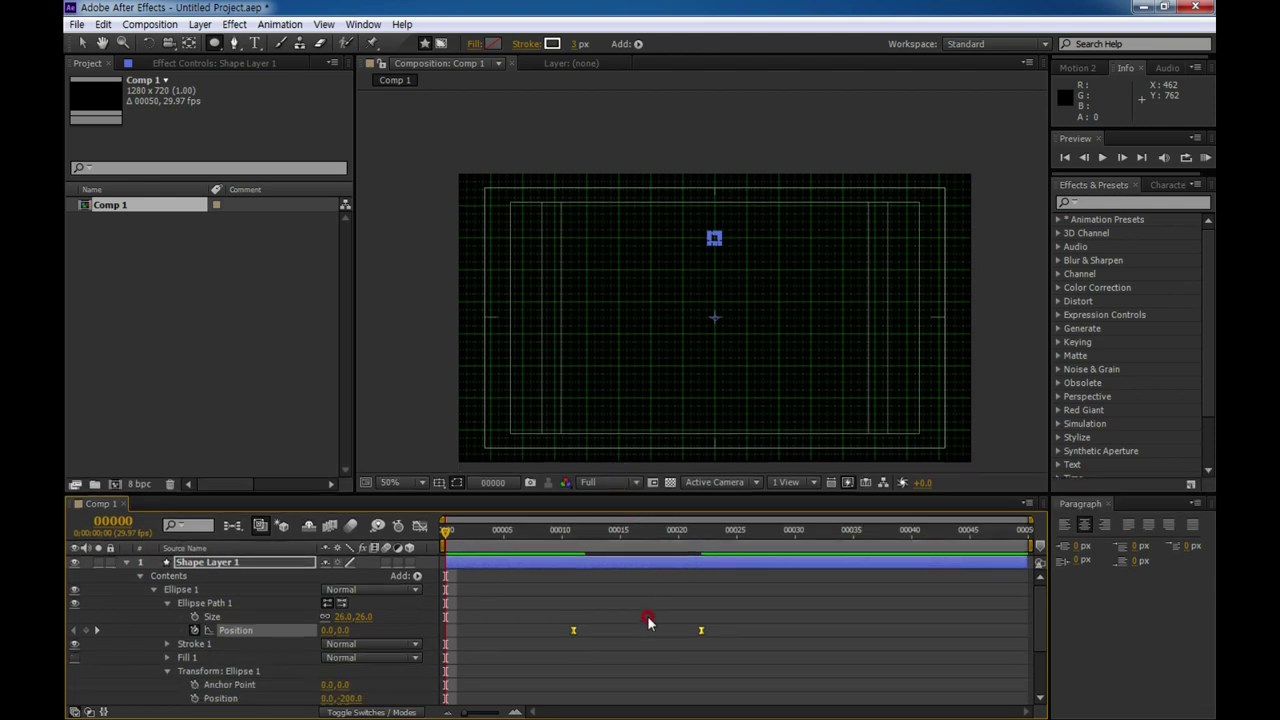
# At frame 22, draw a vertical two-point line with the Pen tool below the circle.
pyautogui.click(188, 563)
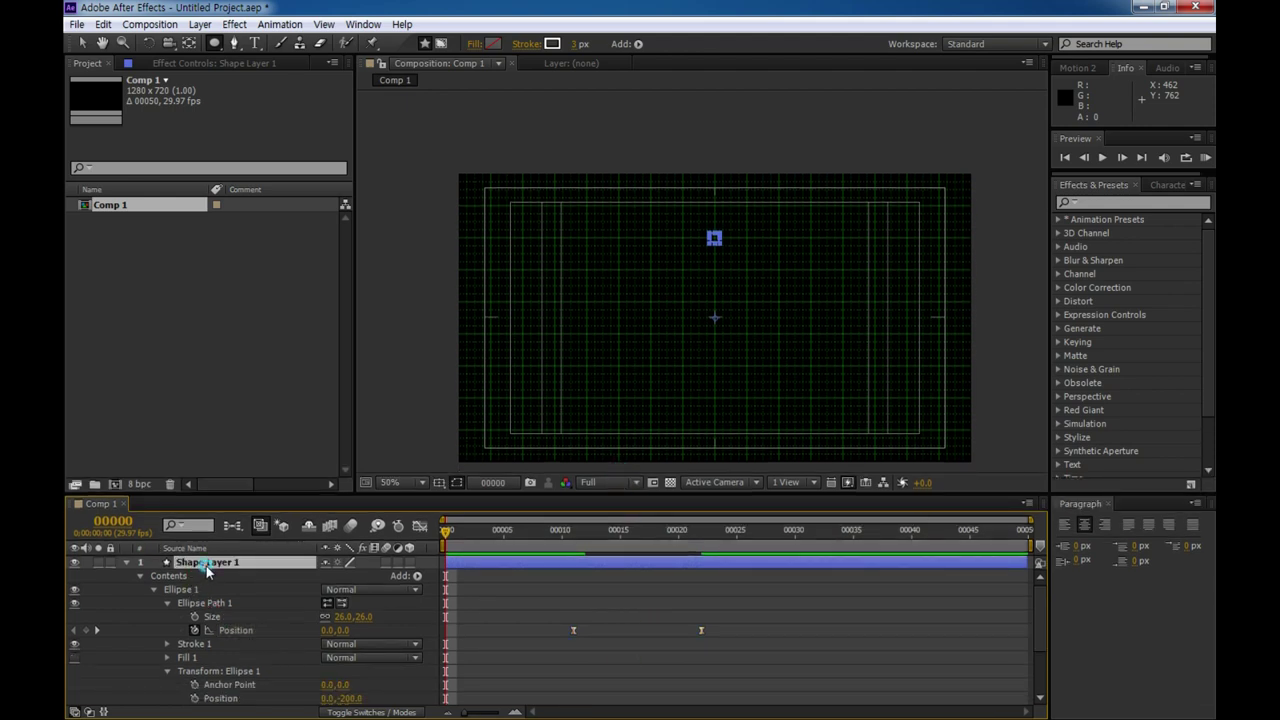
pyautogui.click(701, 538)
pyautogui.scroll(1, 709, 286)
pyautogui.scroll(1, 680, 223)
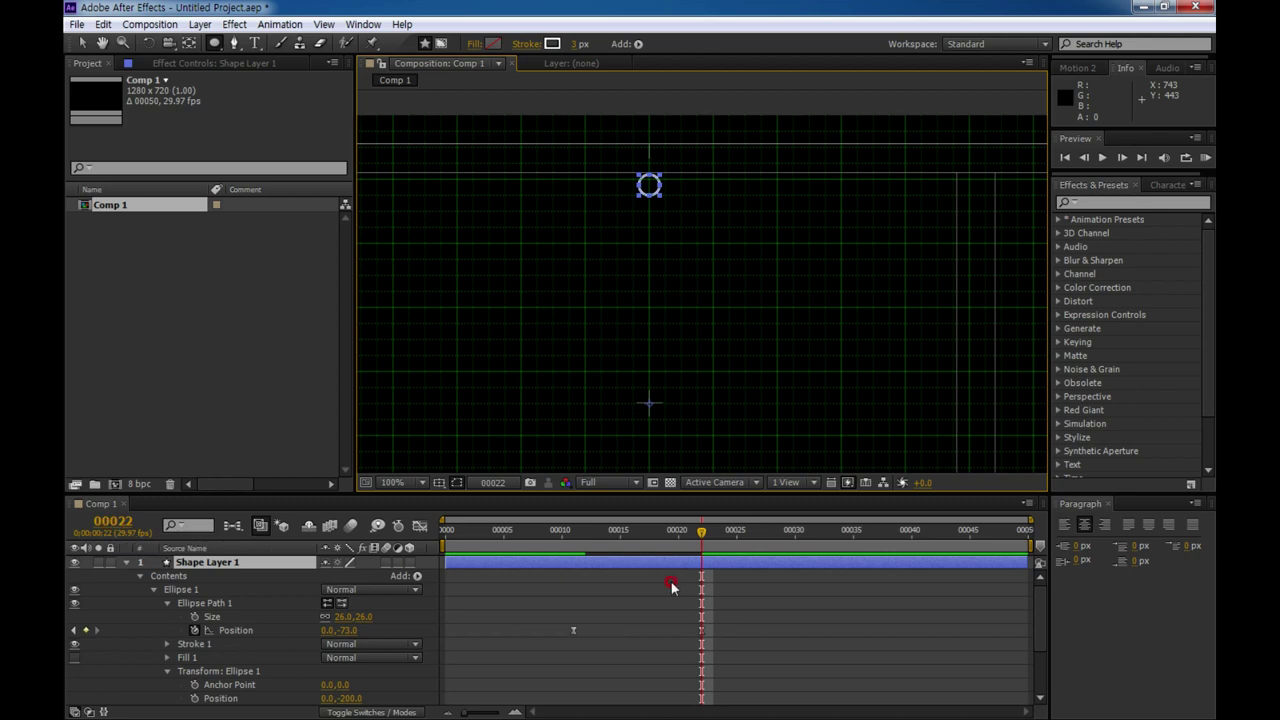
pyautogui.click(234, 43)
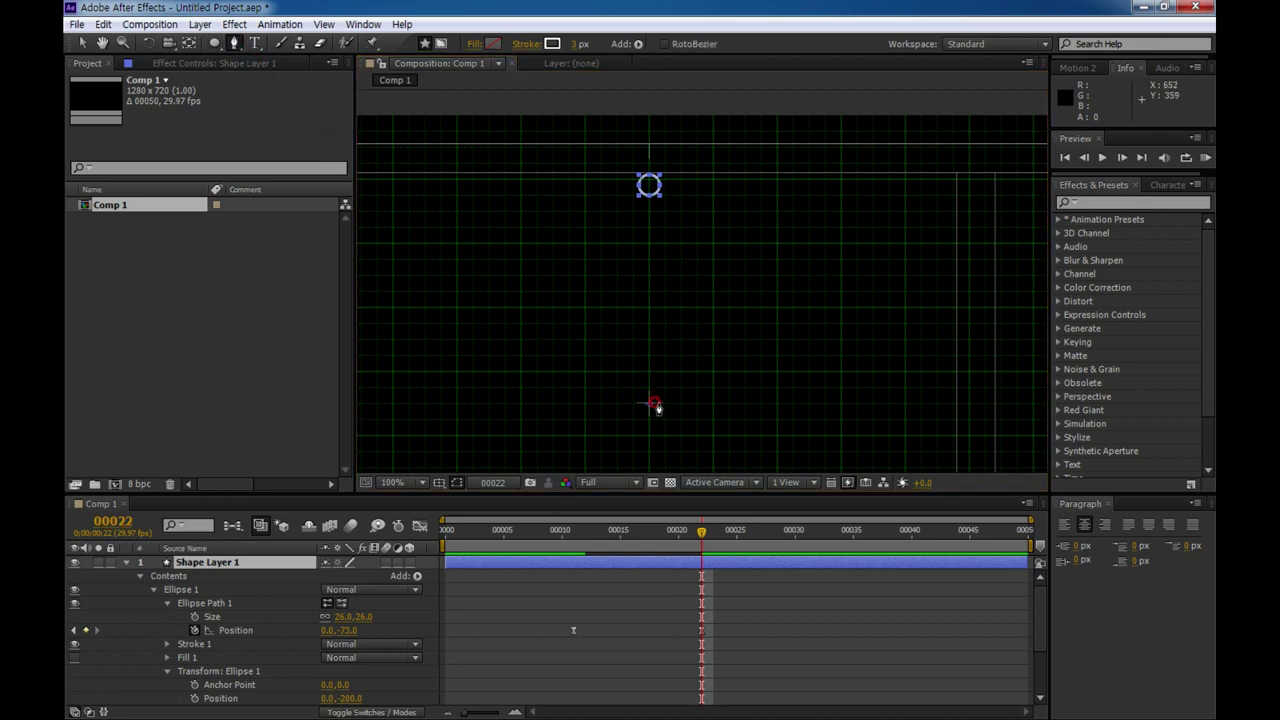
pyautogui.click(647, 407)
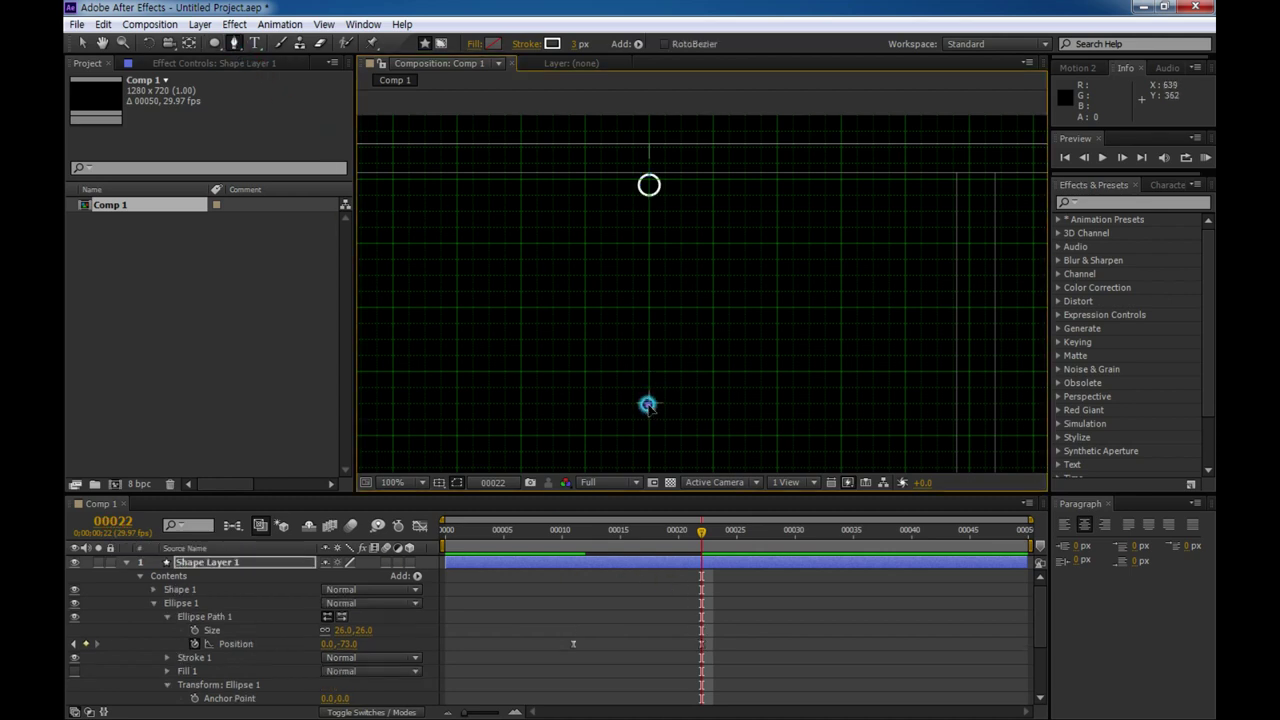
pyautogui.click(647, 214)
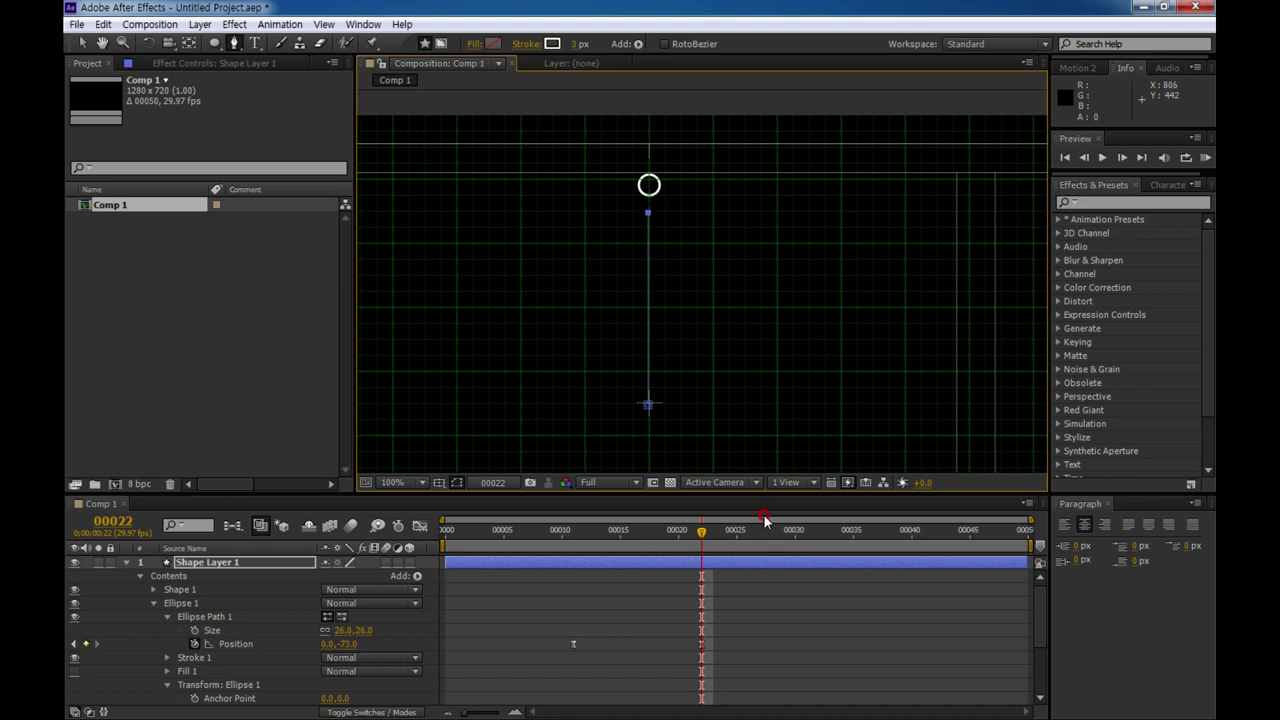
# Select the new Shape 1 group in the layer contents.
pyautogui.click(193, 590)
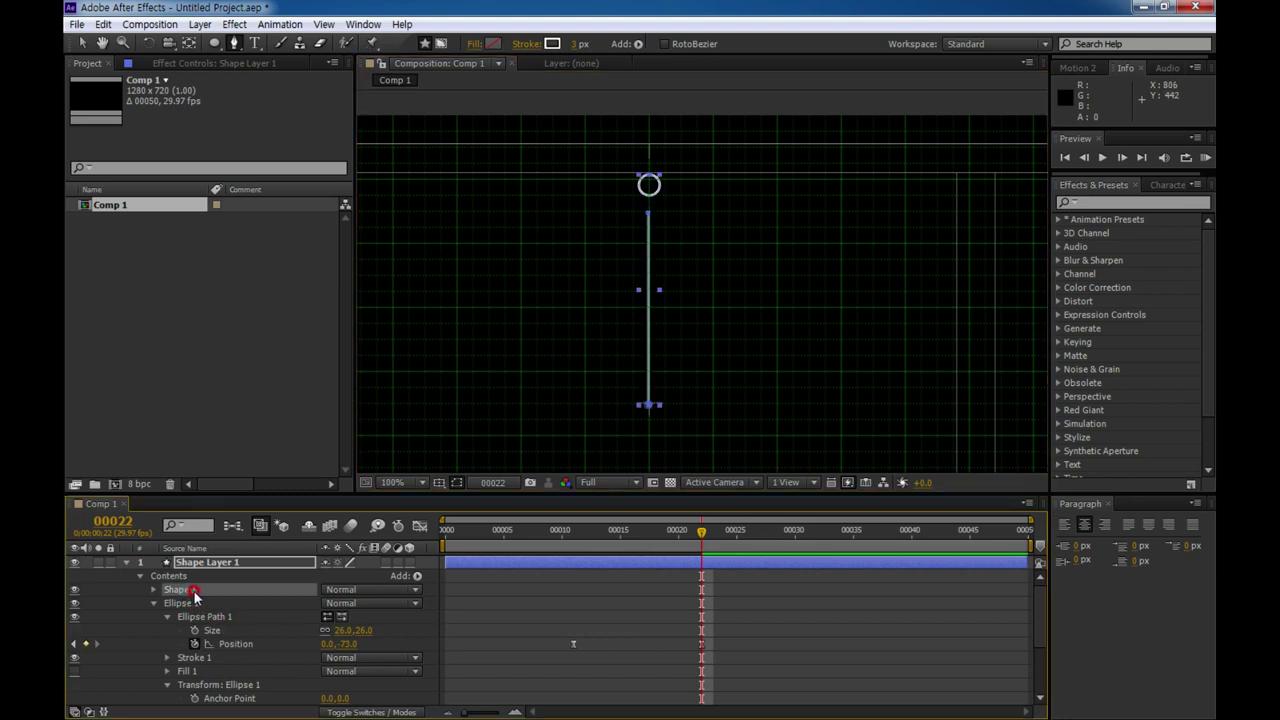
pyautogui.click(246, 591)
pyautogui.click(260, 609)
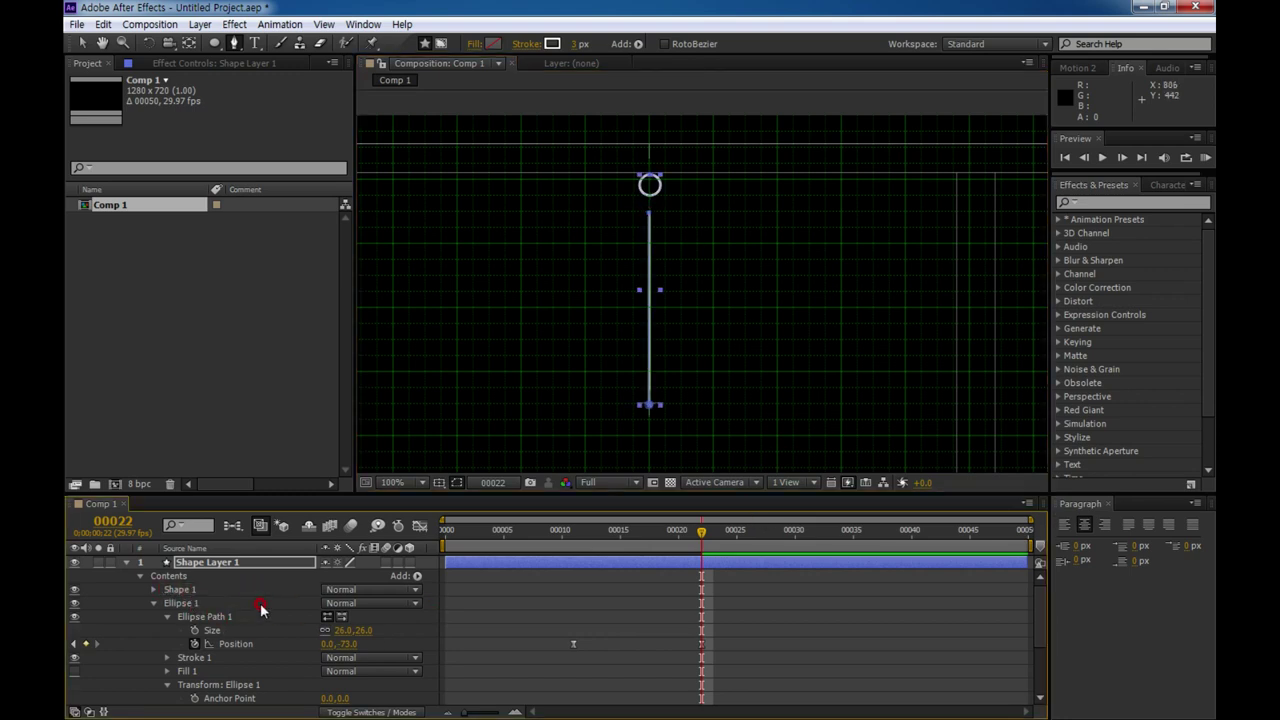
pyautogui.click(180, 591)
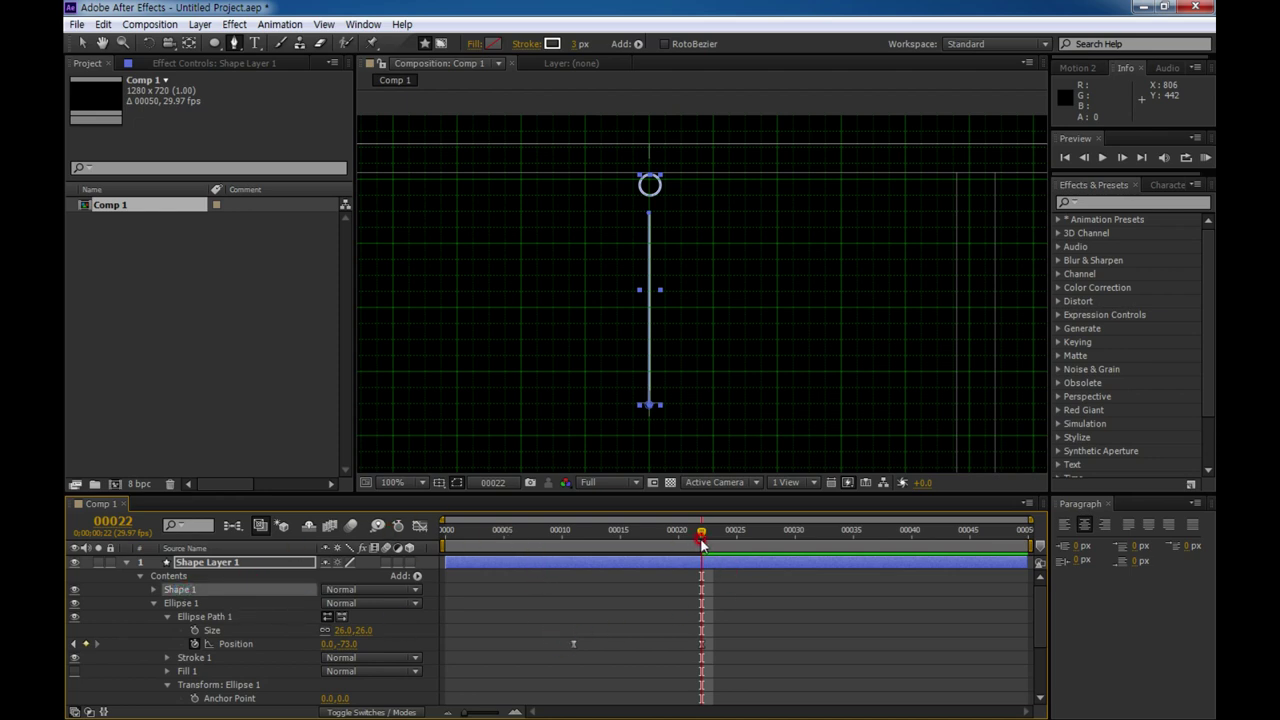
# Expand Shape 1 and browse the Add menu of shape operators.
pyautogui.click(150, 591)
pyautogui.click(415, 578)
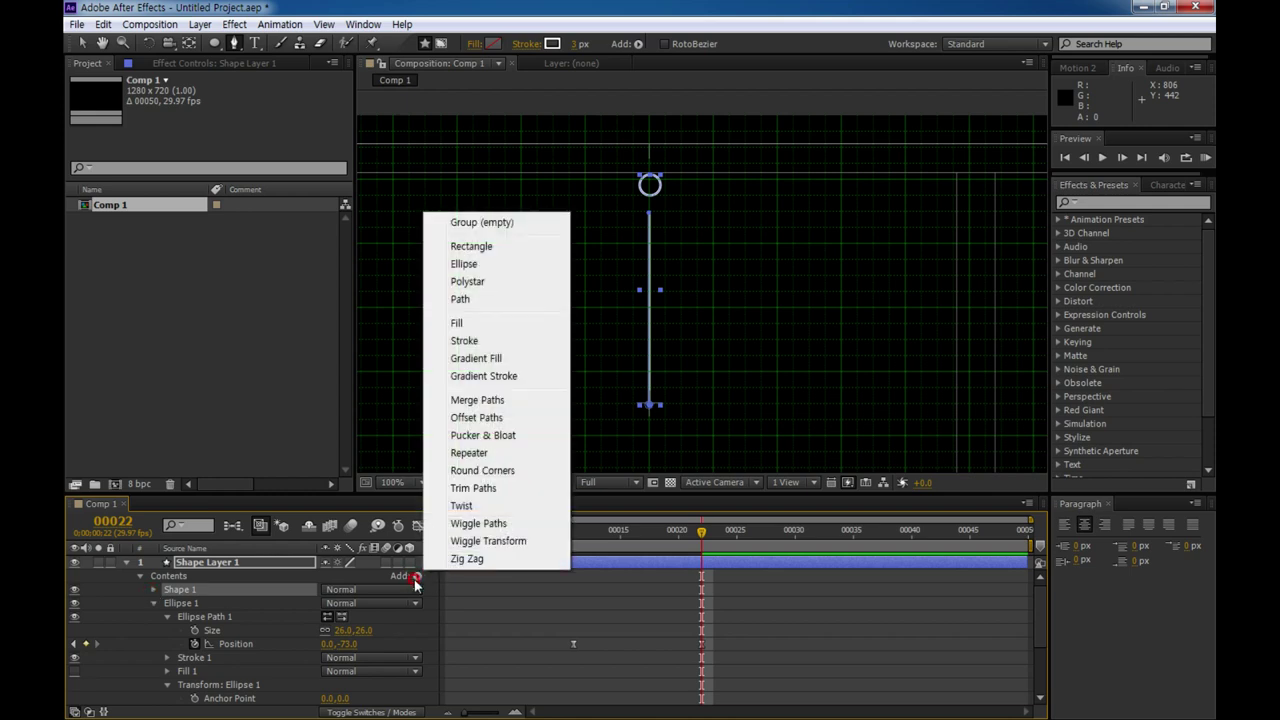
pyautogui.click(487, 488)
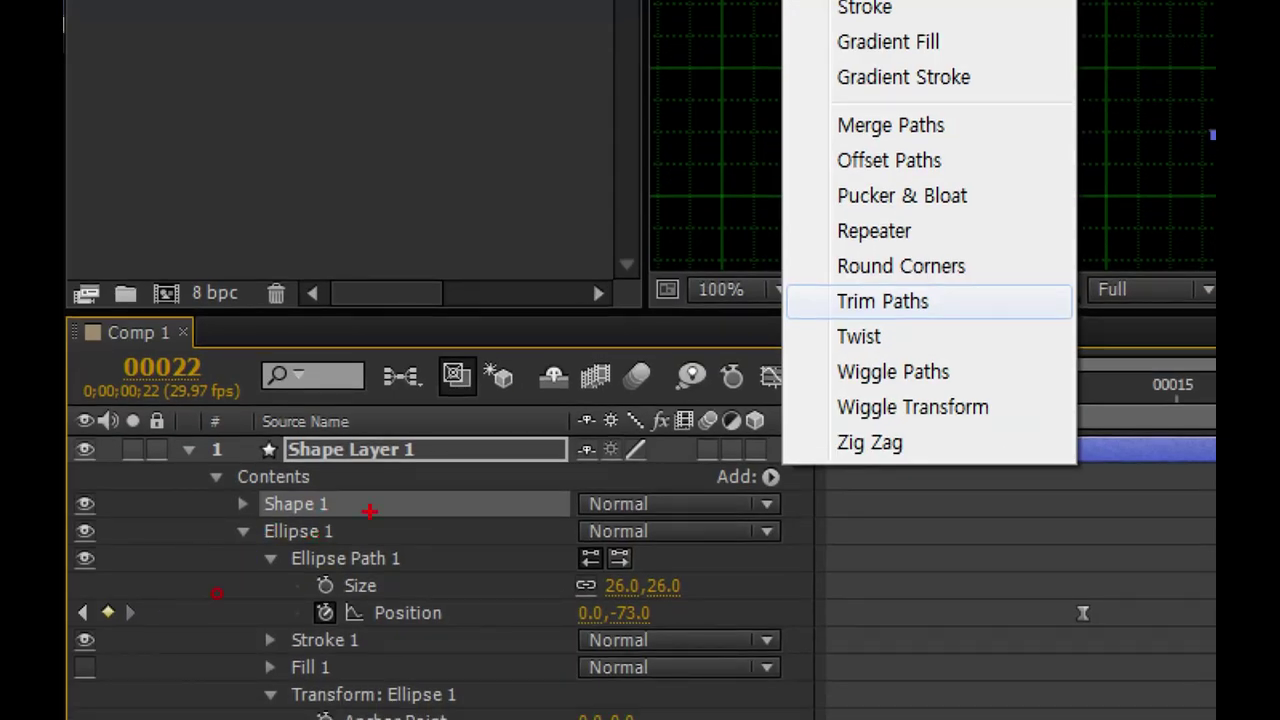
pyautogui.moveTo(369, 511); pyautogui.dragTo(342, 506)
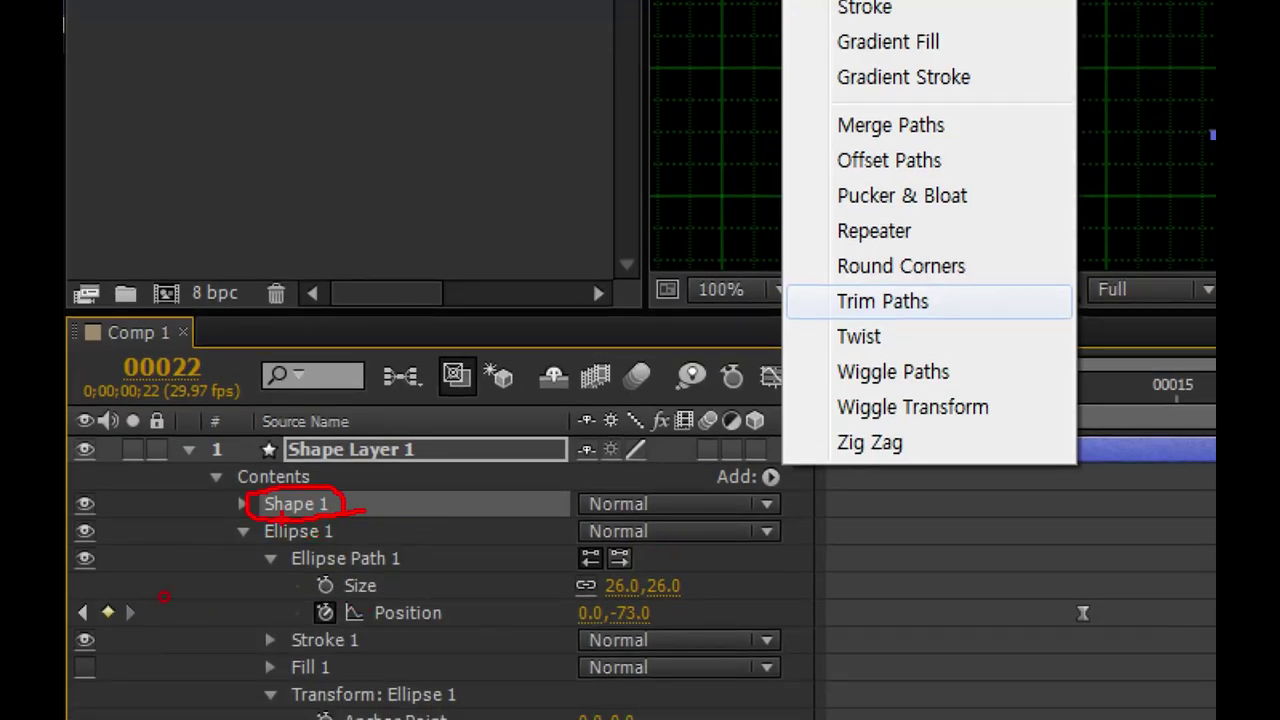
pyautogui.moveTo(742, 499); pyautogui.dragTo(765, 494)
pyautogui.moveTo(836, 287); pyautogui.dragTo(930, 283)
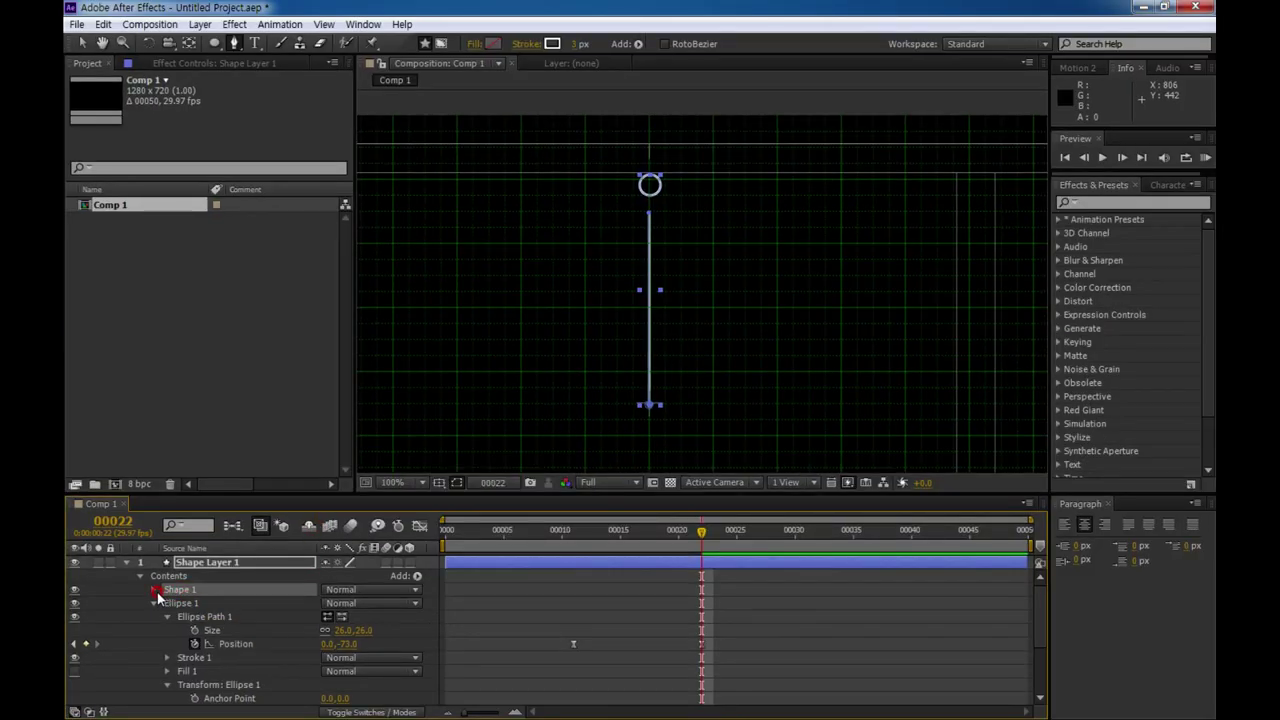
# Add Trim Paths 1 inside the Shape 1 group.
pyautogui.click(155, 591)
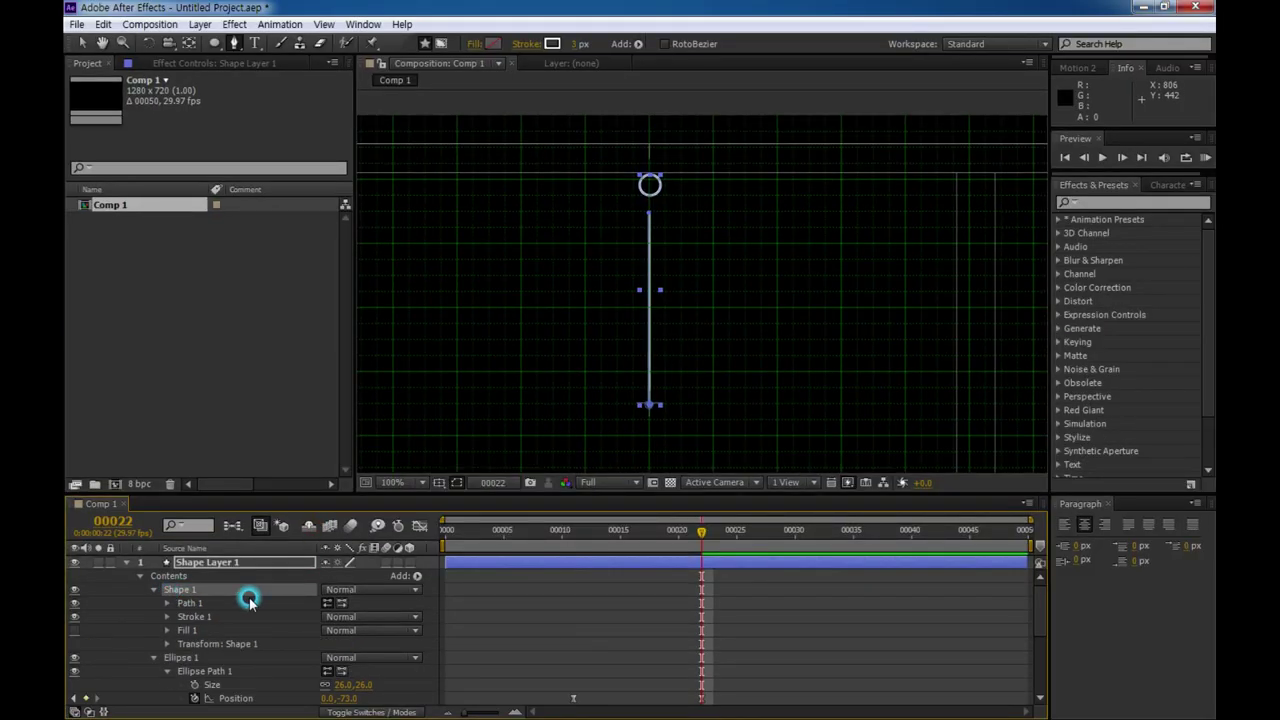
pyautogui.click(416, 576)
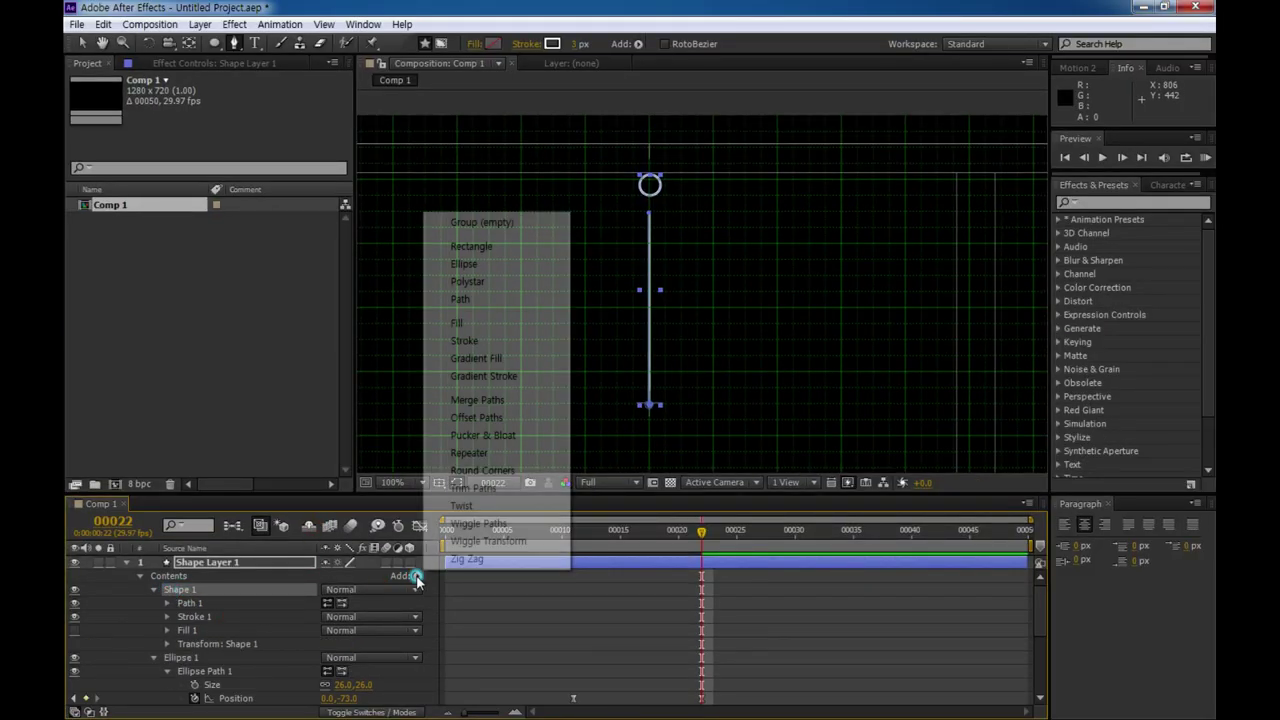
pyautogui.click(470, 488)
pyautogui.click(147, 611)
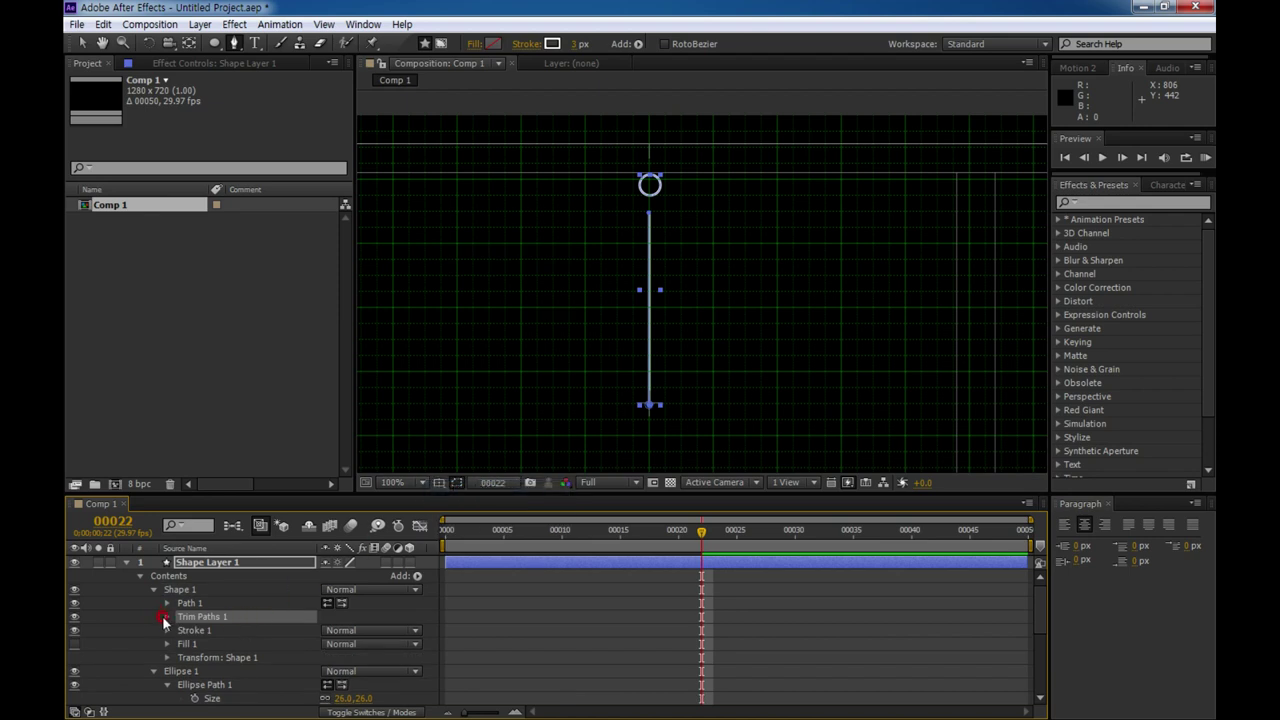
# Keyframe Trim Paths End at 0% on frame 3 and 100% on frame 25.
pyautogui.click(167, 617)
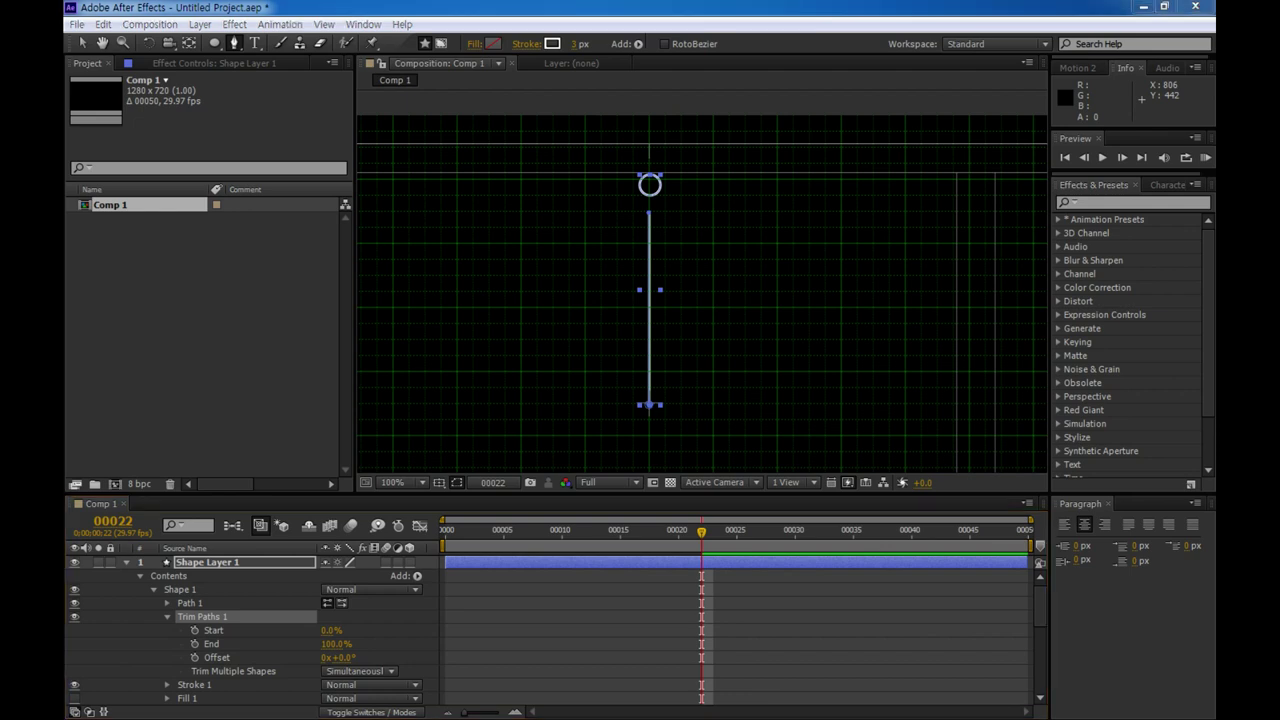
pyautogui.click(113, 521)
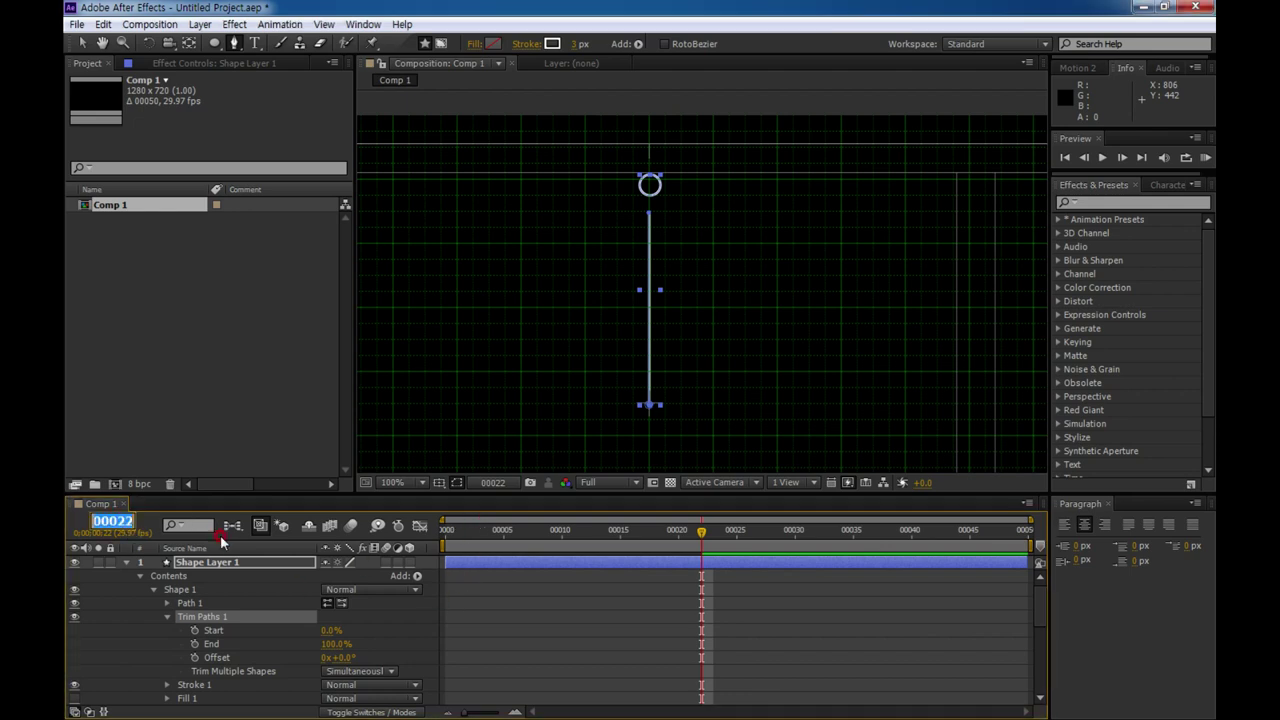
pyautogui.write('3')
pyautogui.press('Return')
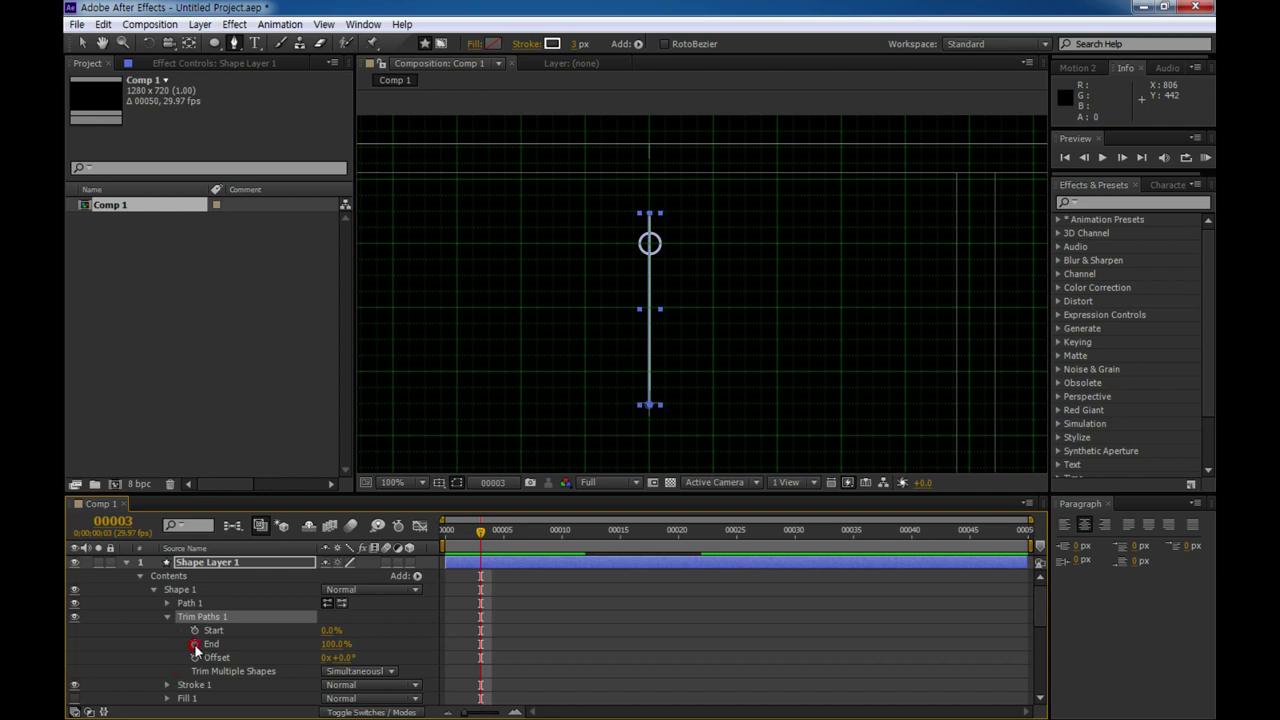
pyautogui.click(195, 645)
pyautogui.click(336, 644)
pyautogui.write('0')
pyautogui.press('Return')
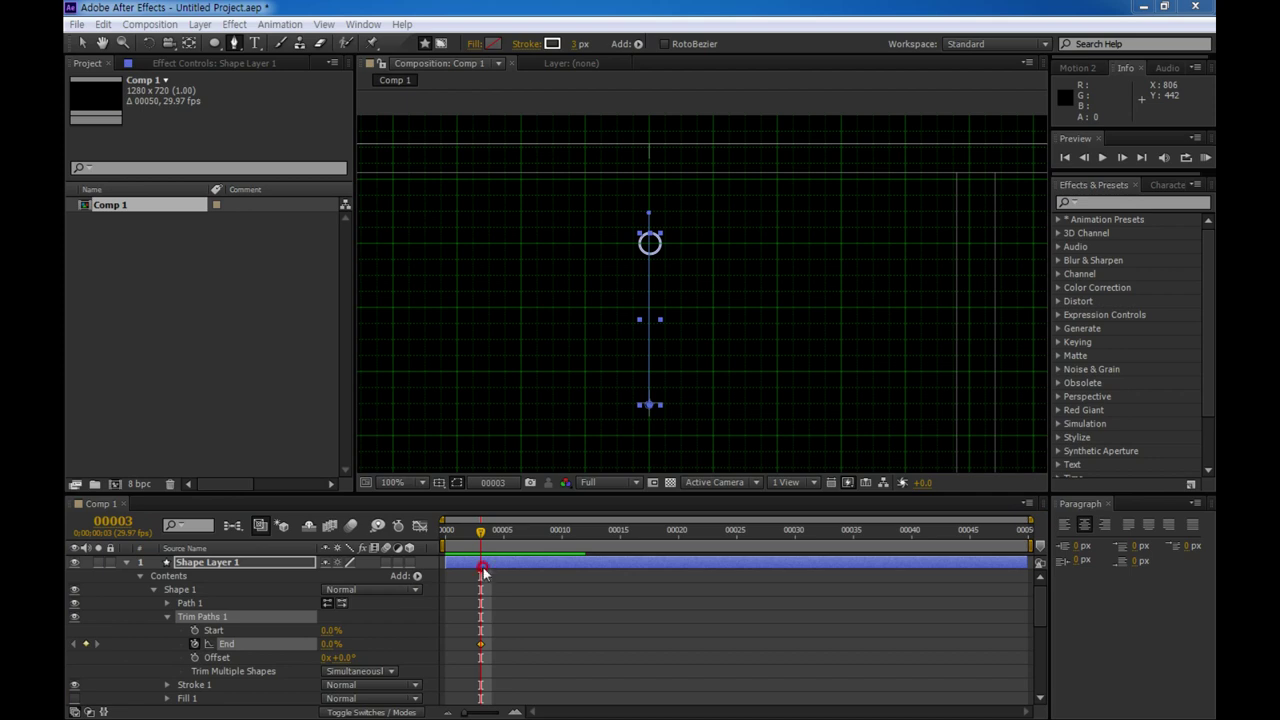
pyautogui.click(113, 521)
pyautogui.write('25')
pyautogui.press('Return')
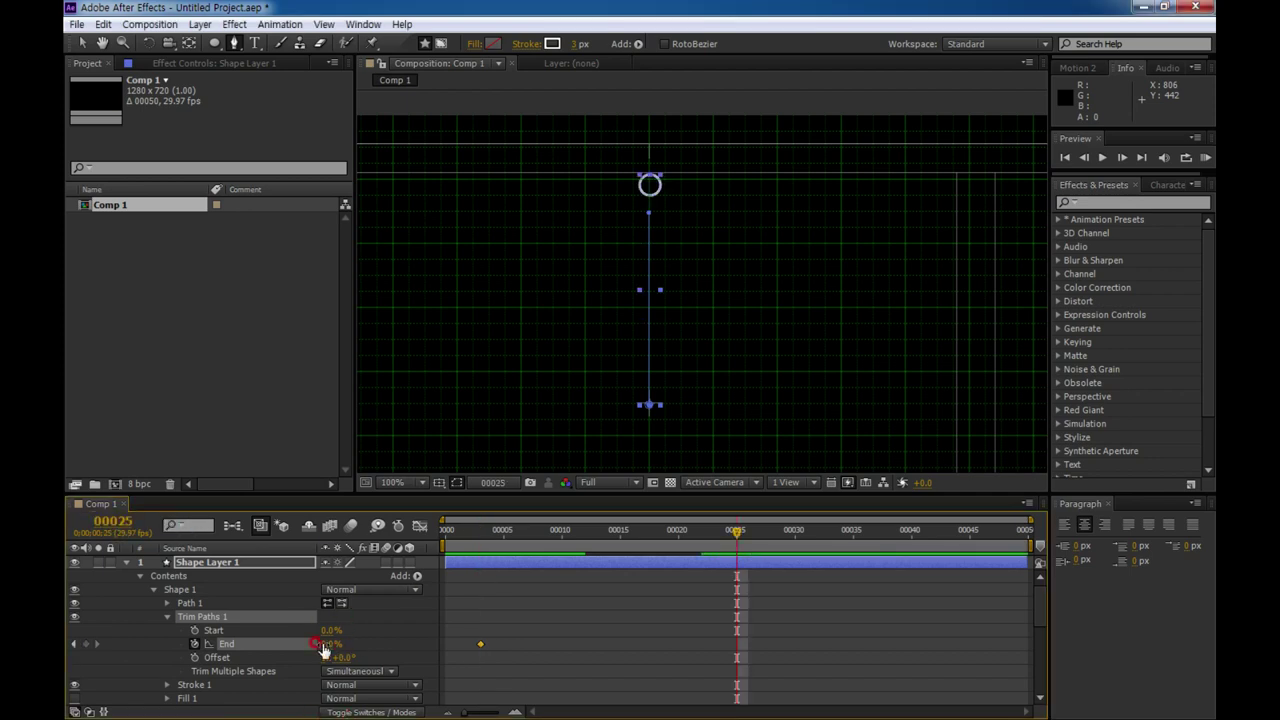
pyautogui.moveTo(338, 650); pyautogui.dragTo(407, 648)
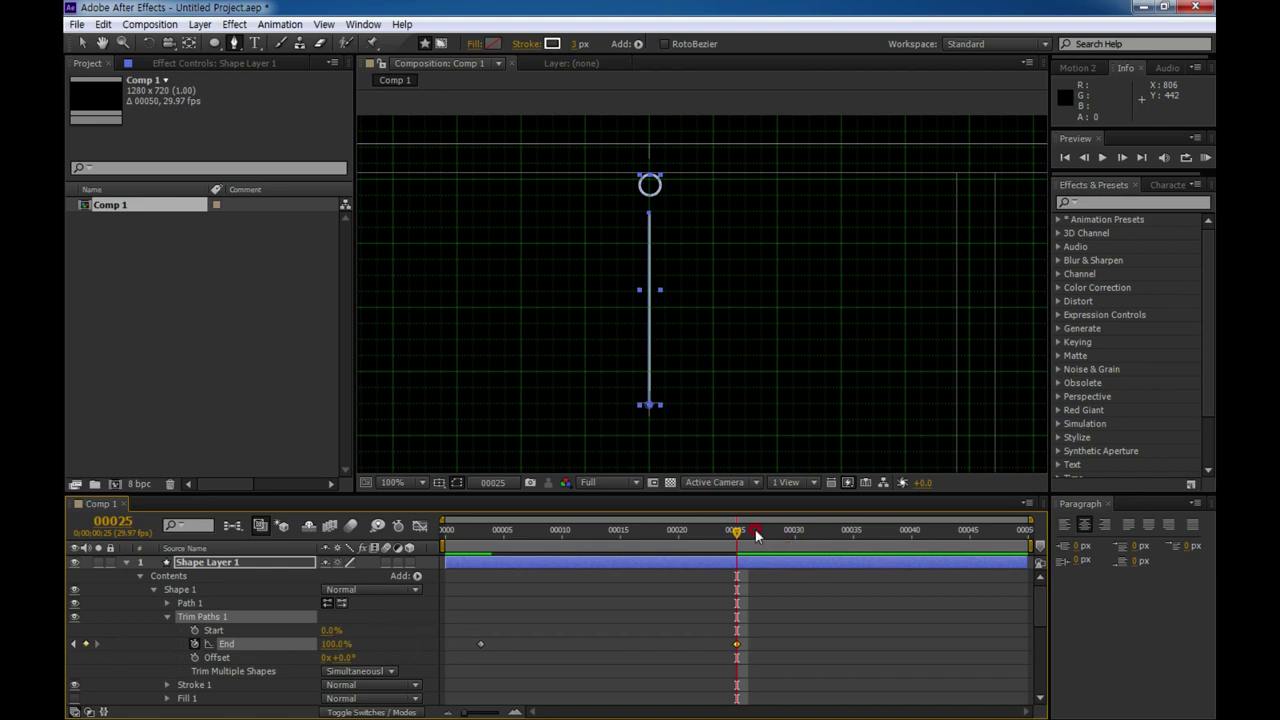
# Hide the grid and title/action safe guides, then preview the draw-on from frame 0.
pyautogui.moveTo(740, 537); pyautogui.dragTo(445, 535)
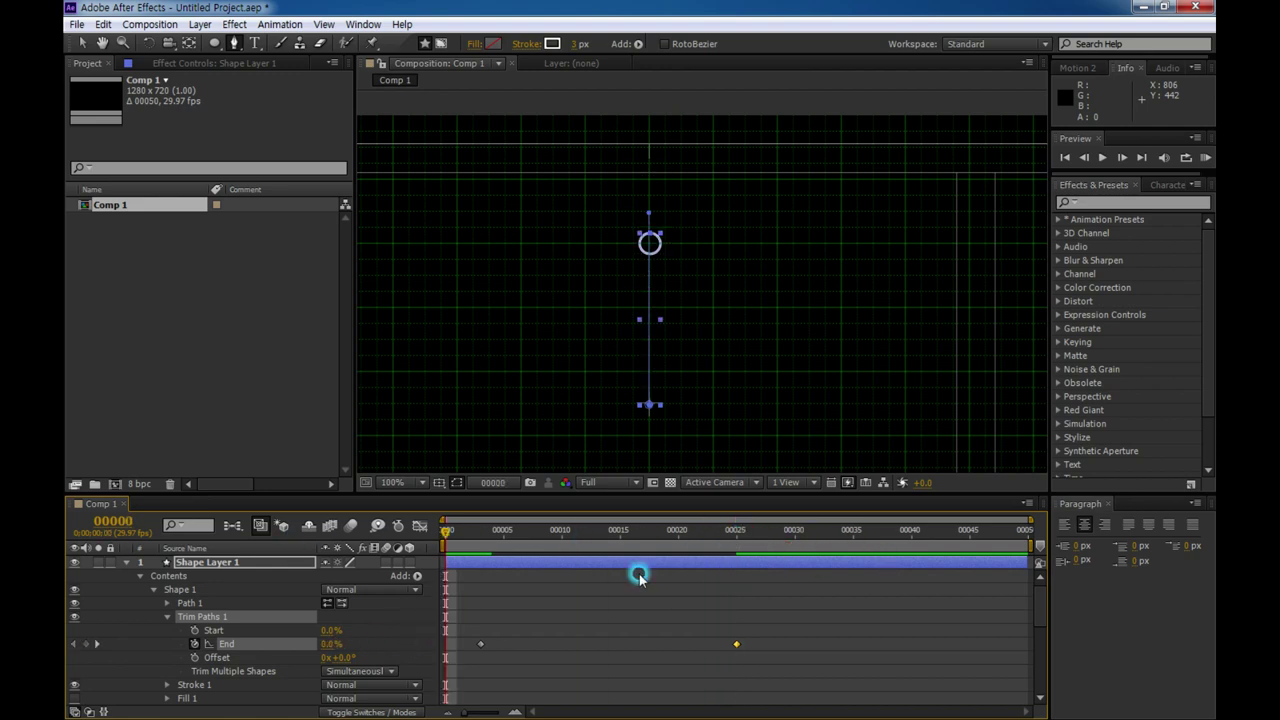
pyautogui.click(455, 484)
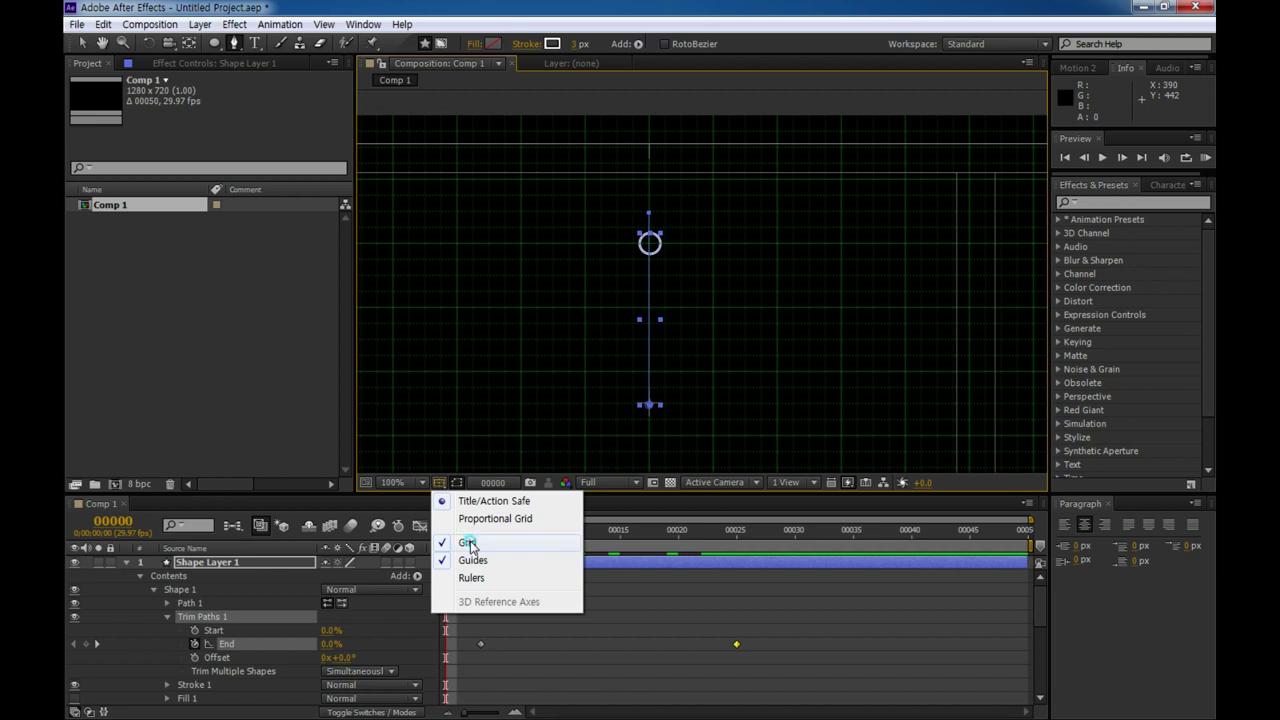
pyautogui.click(465, 537)
pyautogui.click(437, 485)
pyautogui.click(480, 500)
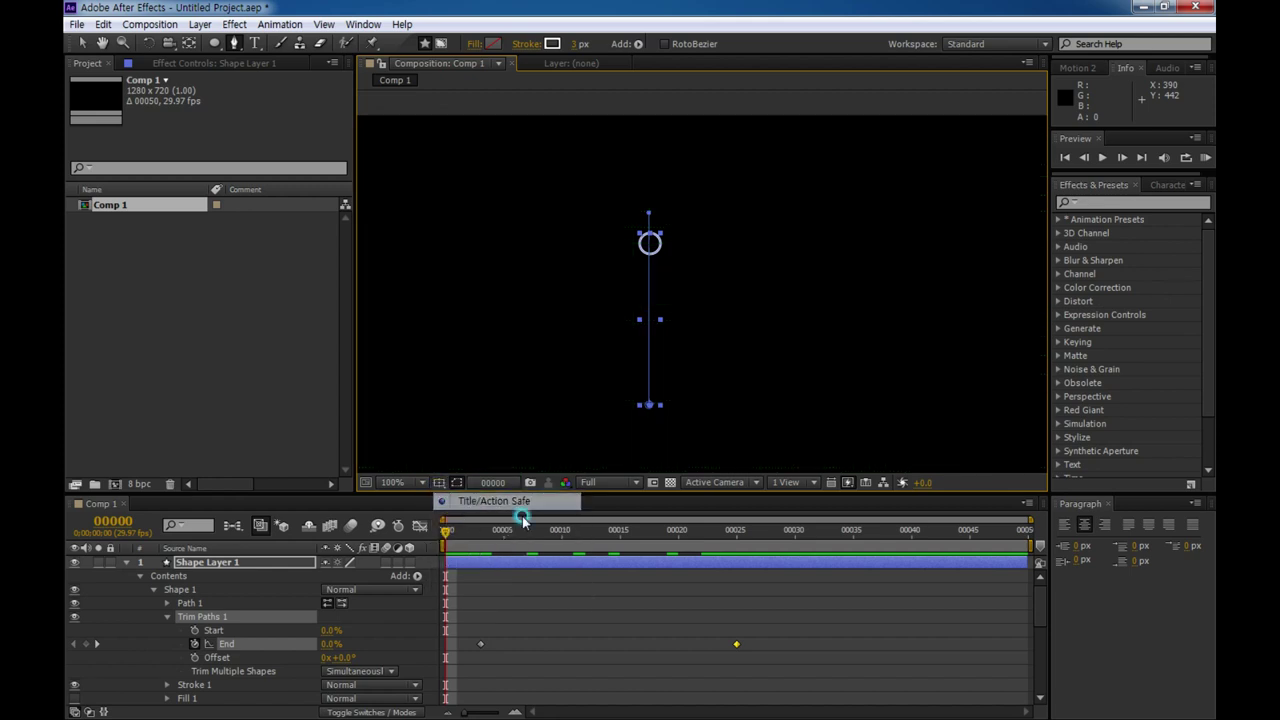
pyautogui.click(871, 634)
pyautogui.press('space')
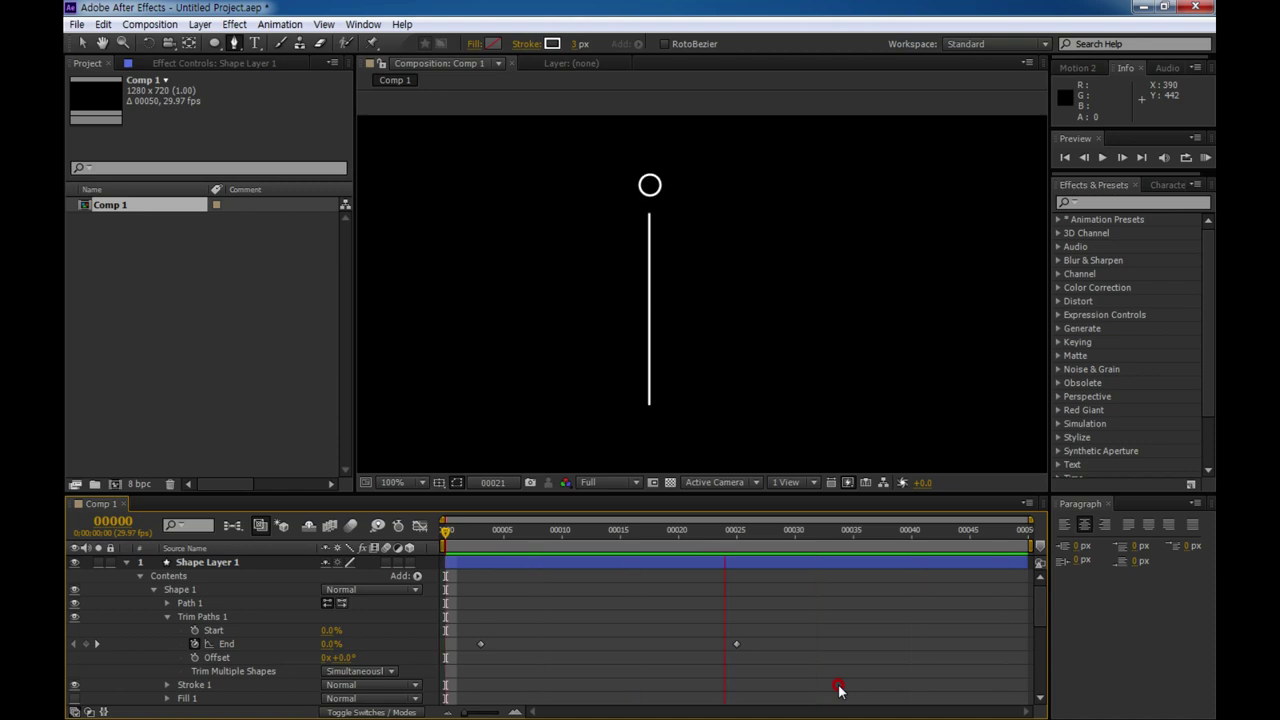
# Keyframe Trim Paths Start at 0% on frame 8 and 100% on frame 40.
pyautogui.press('space')
pyautogui.moveTo(765, 622); pyautogui.dragTo(470, 652)
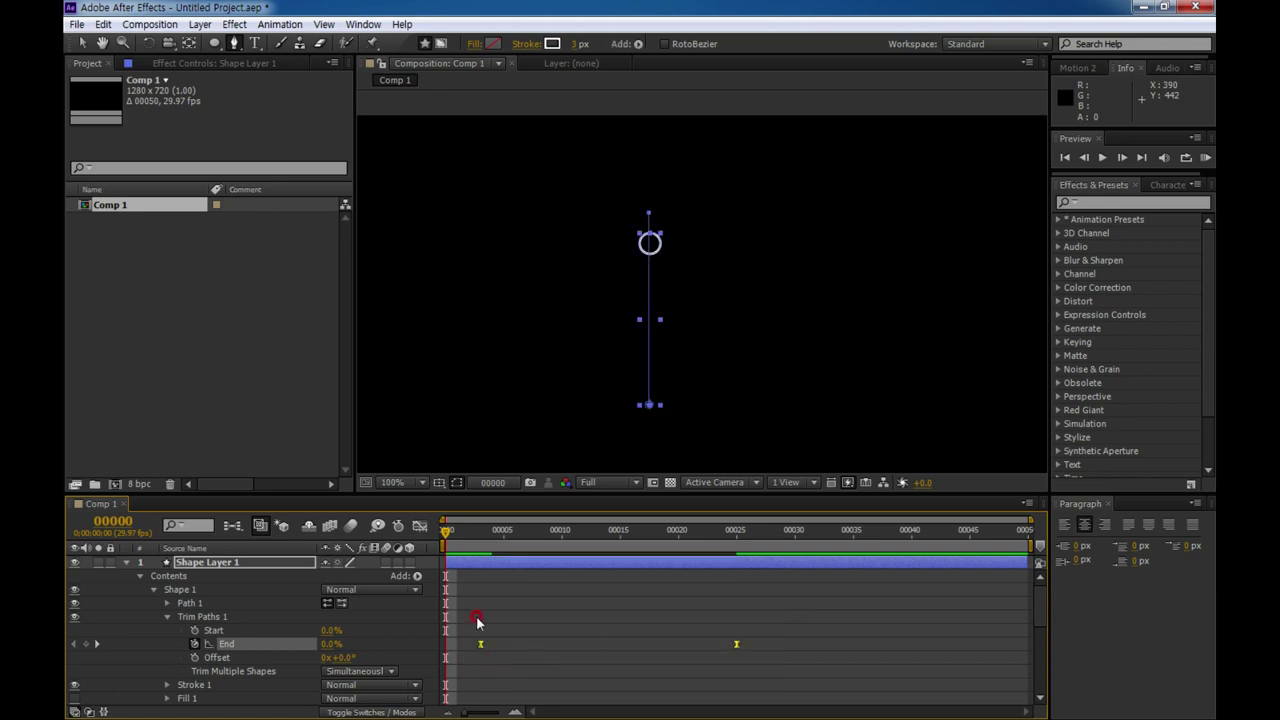
pyautogui.moveTo(440, 529)
pyautogui.mouseDown()
pyautogui.moveTo(617, 541)
pyautogui.moveTo(538, 556)
pyautogui.mouseUp()
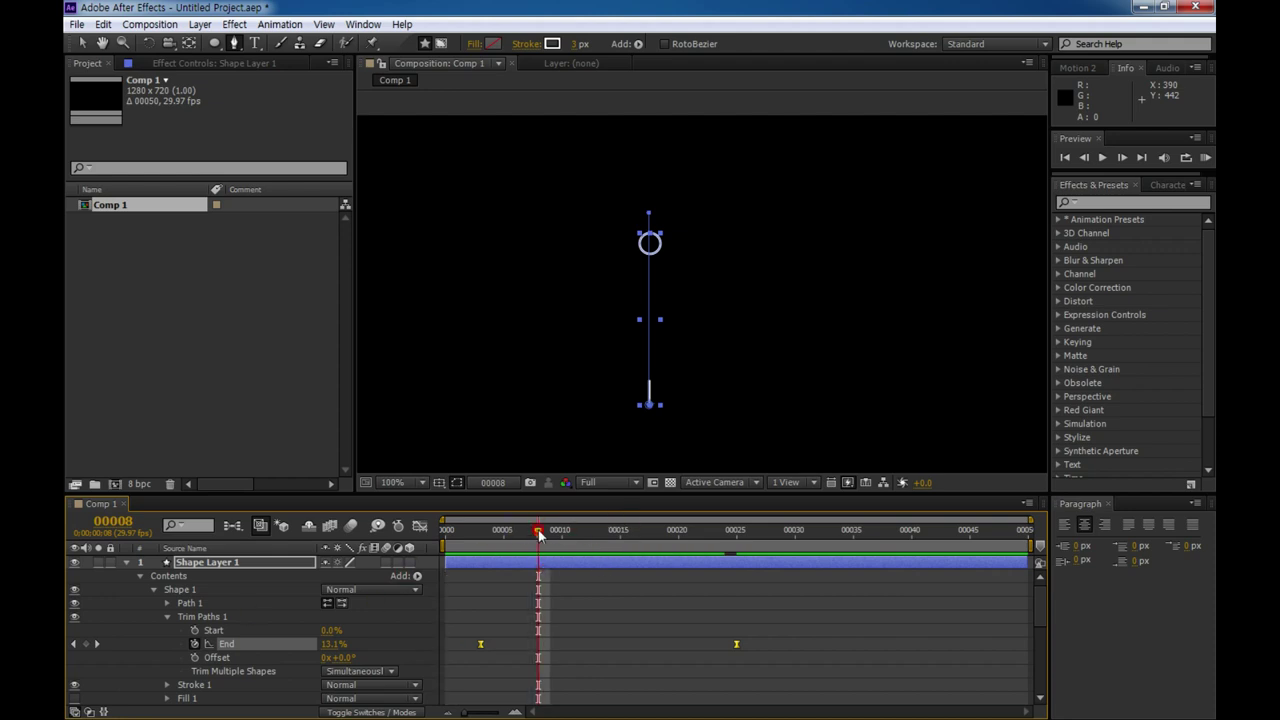
pyautogui.click(261, 629)
pyautogui.click(194, 630)
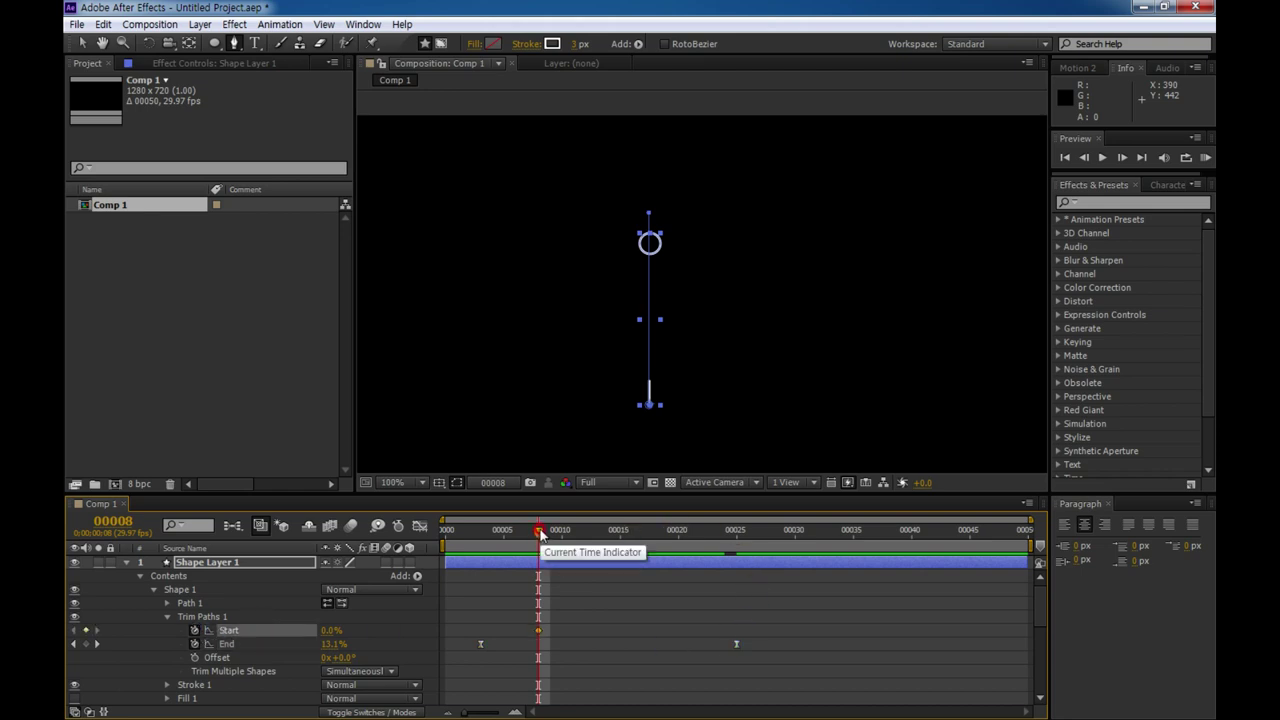
pyautogui.moveTo(540, 532); pyautogui.dragTo(916, 561)
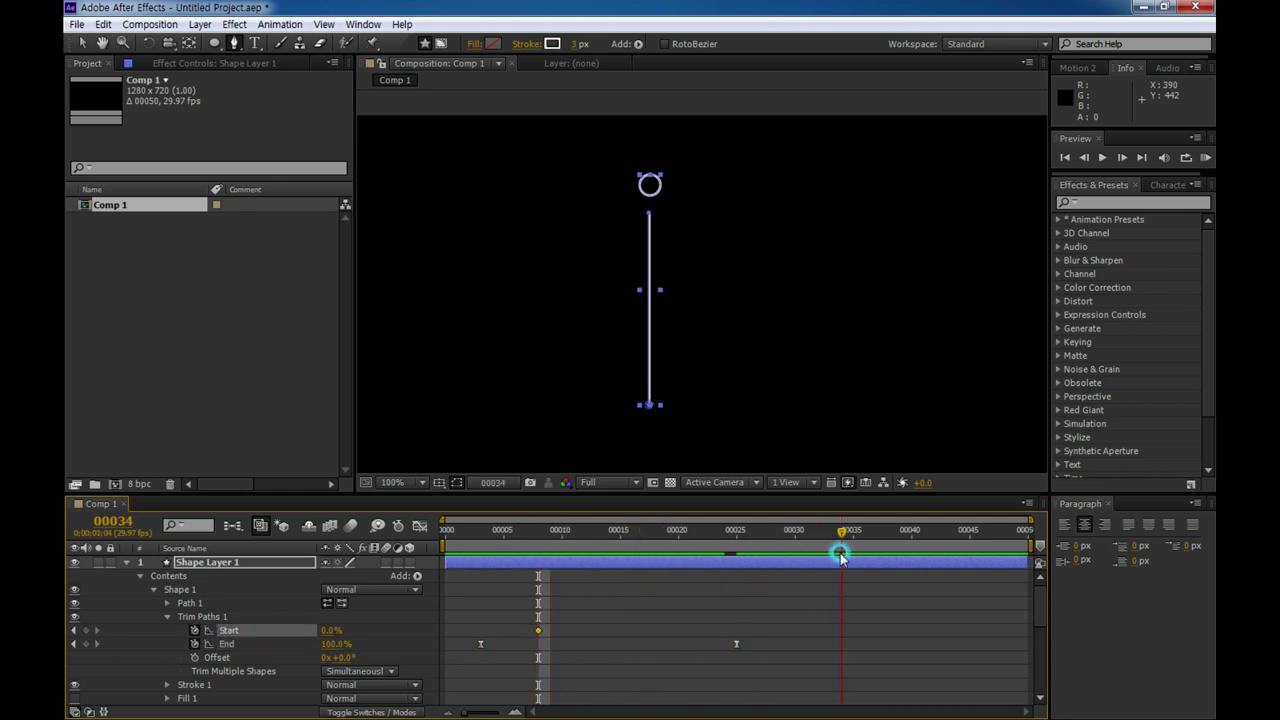
pyautogui.click(330, 631)
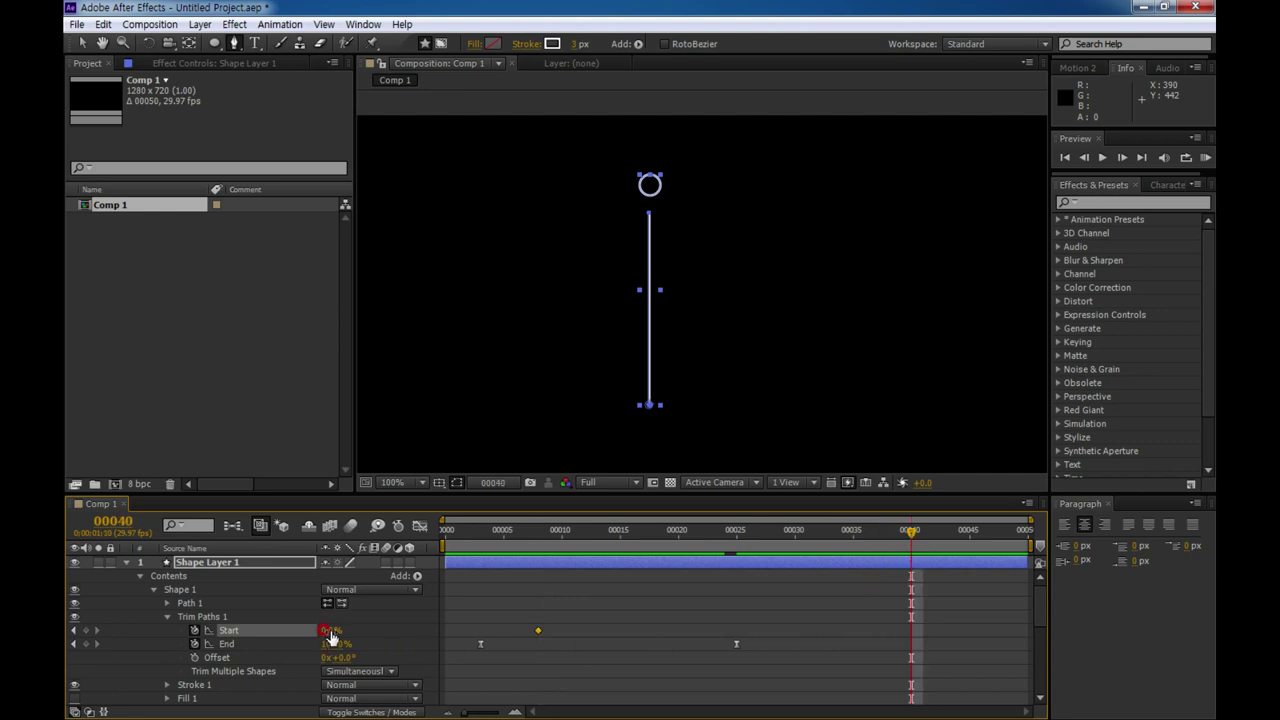
pyautogui.write('100')
pyautogui.press('Return')
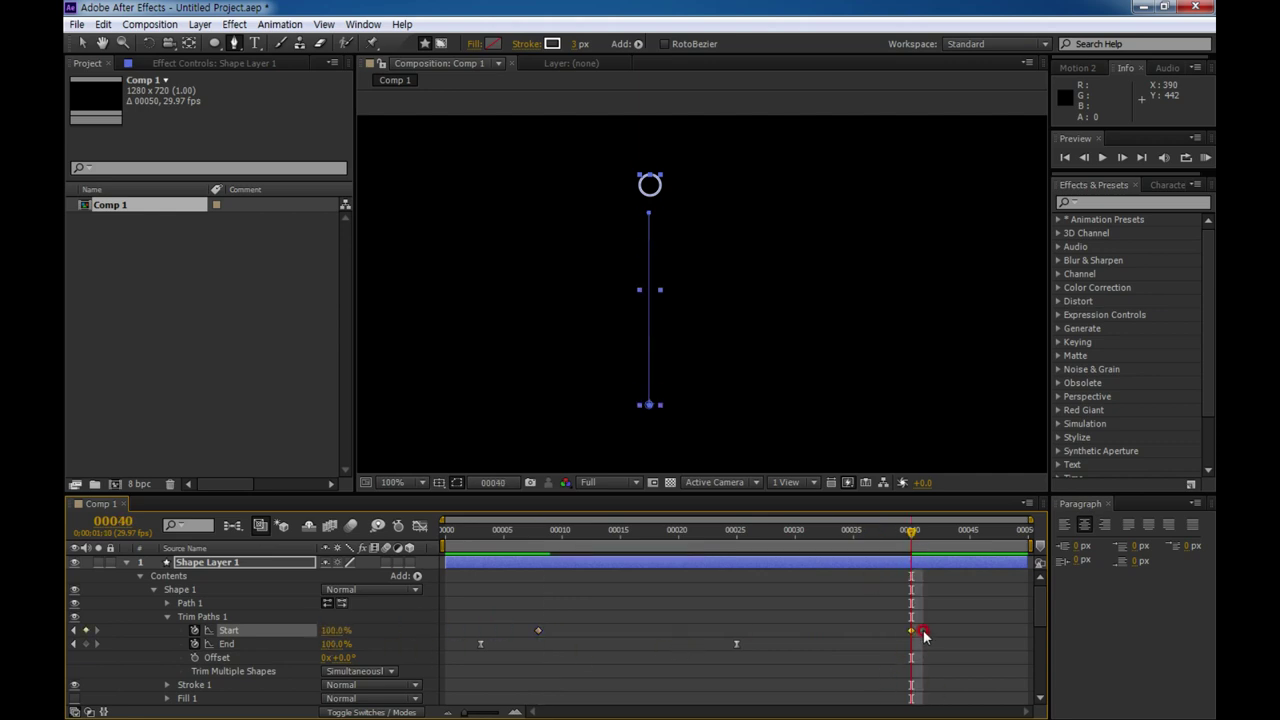
# Preview the draw-on and erase animation from the first frame.
pyautogui.moveTo(858, 632); pyautogui.dragTo(530, 632)
pyautogui.click(788, 591)
pyautogui.moveTo(911, 531); pyautogui.dragTo(445, 531)
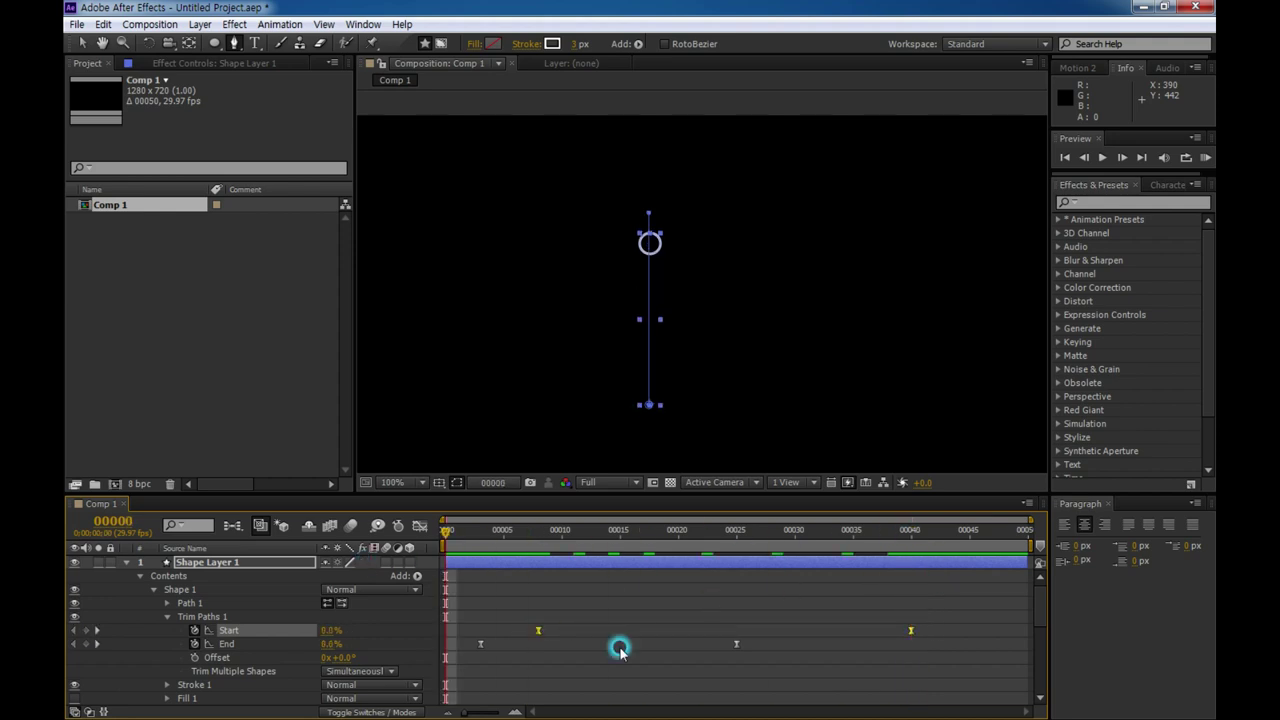
pyautogui.press('space')
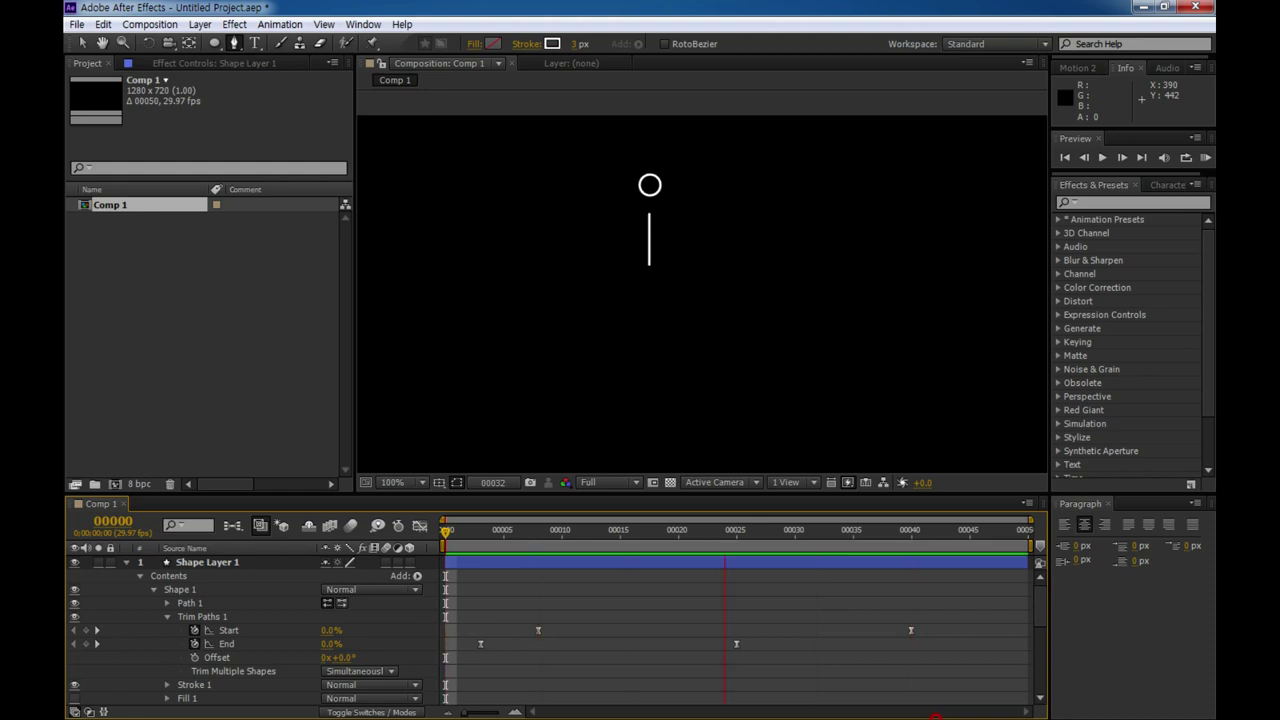
# Stop the preview and select the last Start keyframe.
pyautogui.moveTo(935, 612); pyautogui.dragTo(886, 664)
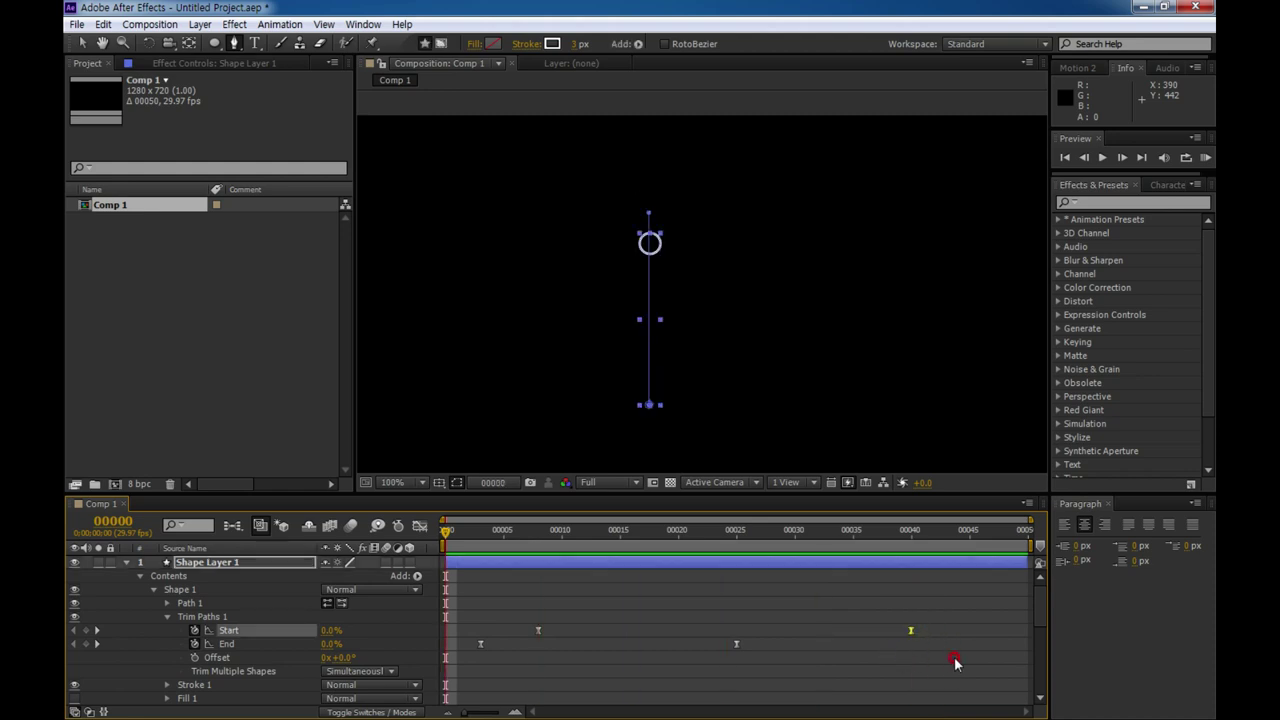
pyautogui.moveTo(446, 531); pyautogui.dragTo(503, 531)
pyautogui.click(589, 563)
pyautogui.click(851, 591)
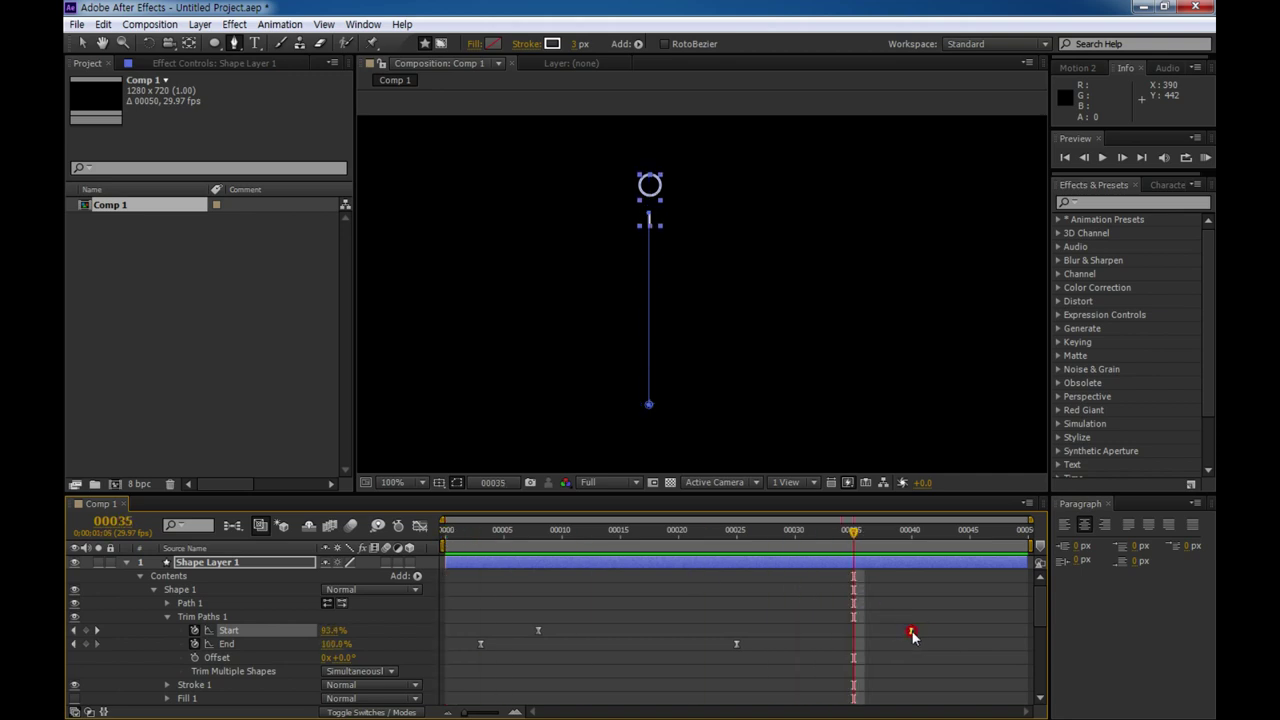
# In the Graph Editor, pull the final Start keyframe's handle left for a long ease-in, then preview.
pyautogui.moveTo(912, 633)
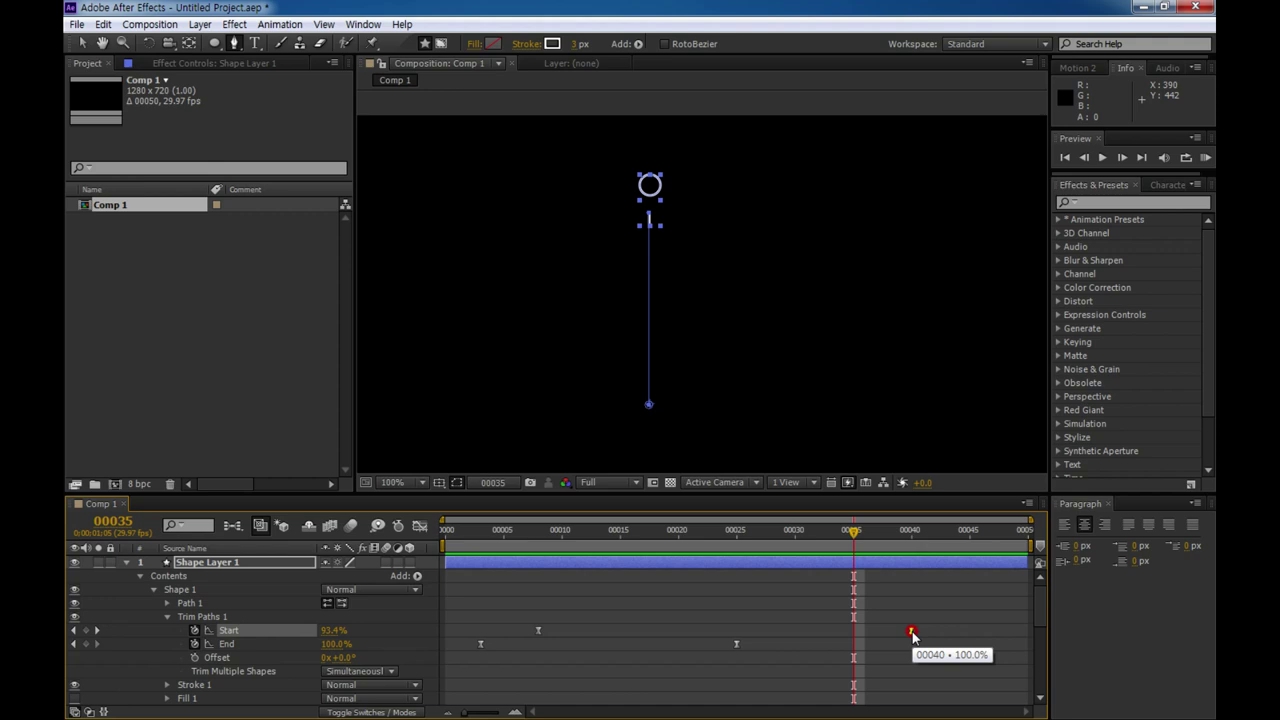
pyautogui.click(419, 525)
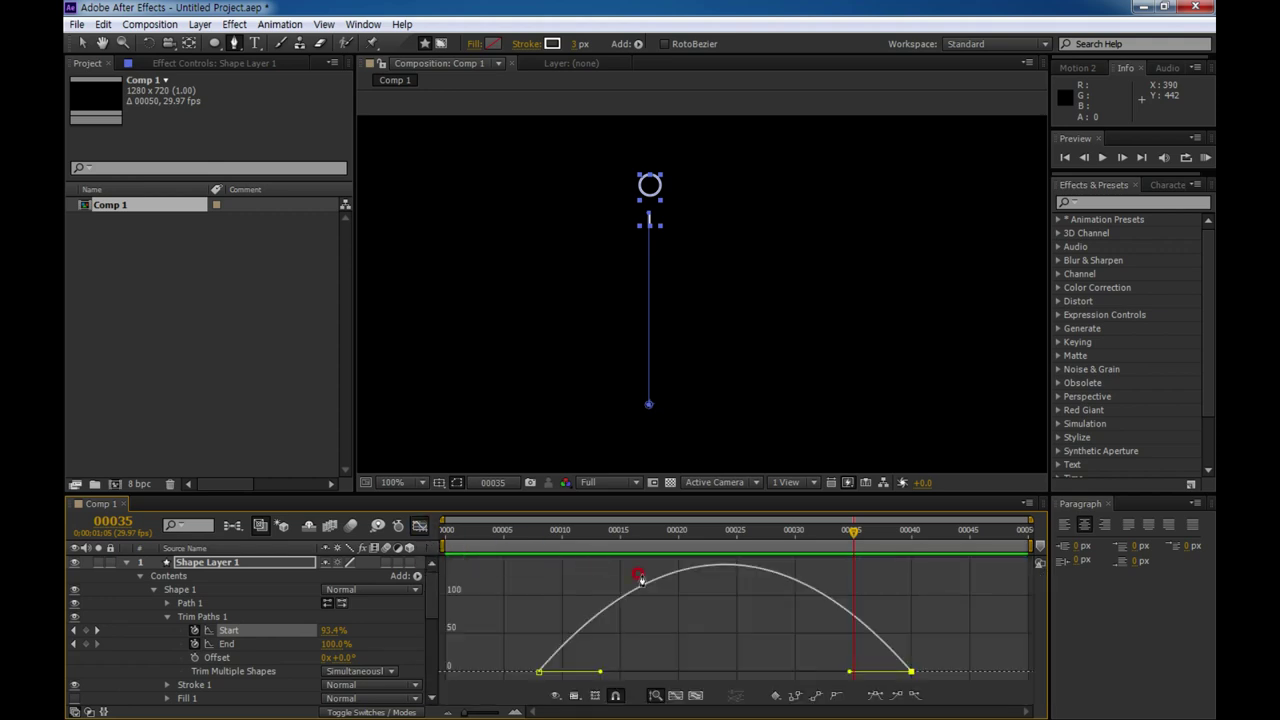
pyautogui.moveTo(849, 675); pyautogui.dragTo(724, 671)
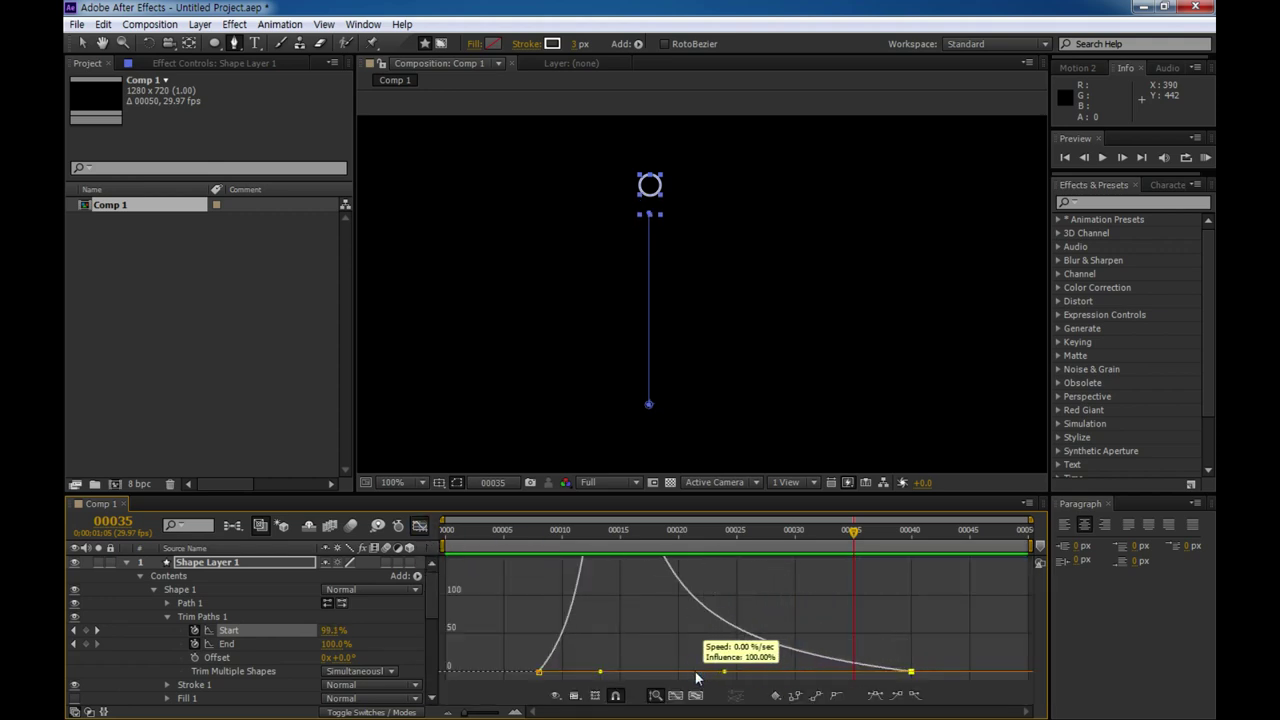
pyautogui.click(419, 525)
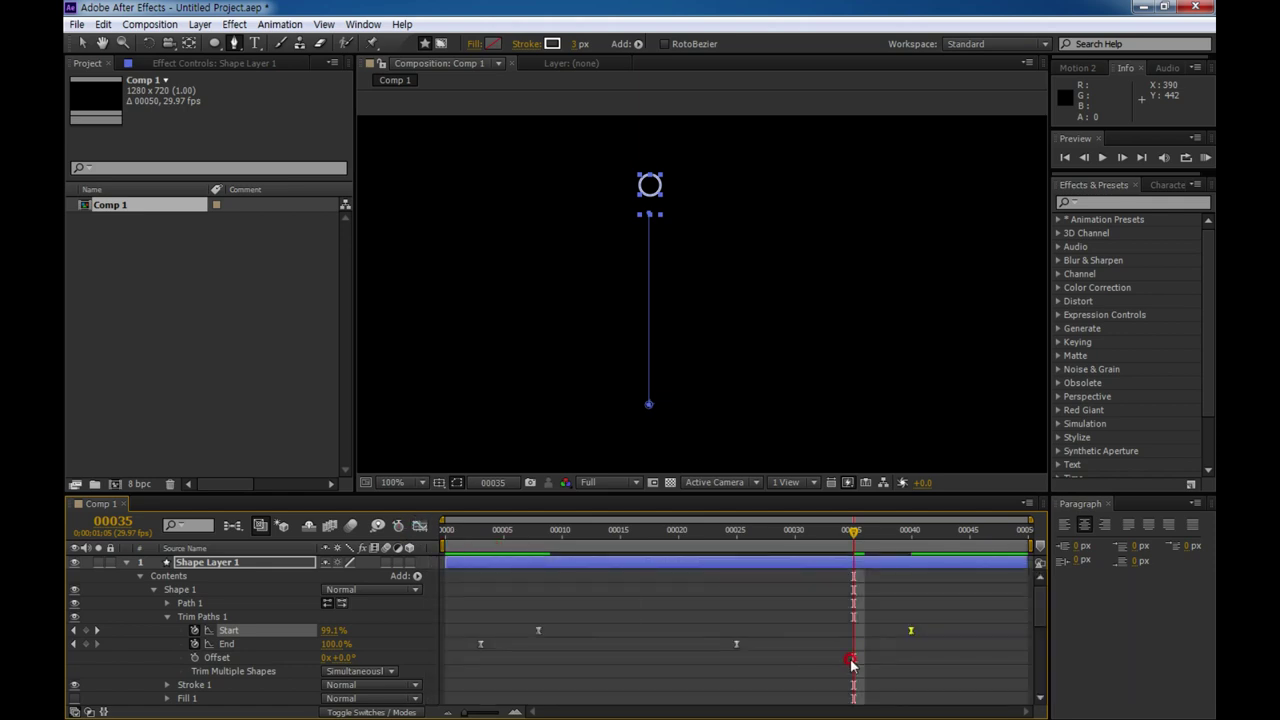
pyautogui.click(1003, 700)
pyautogui.press('space')
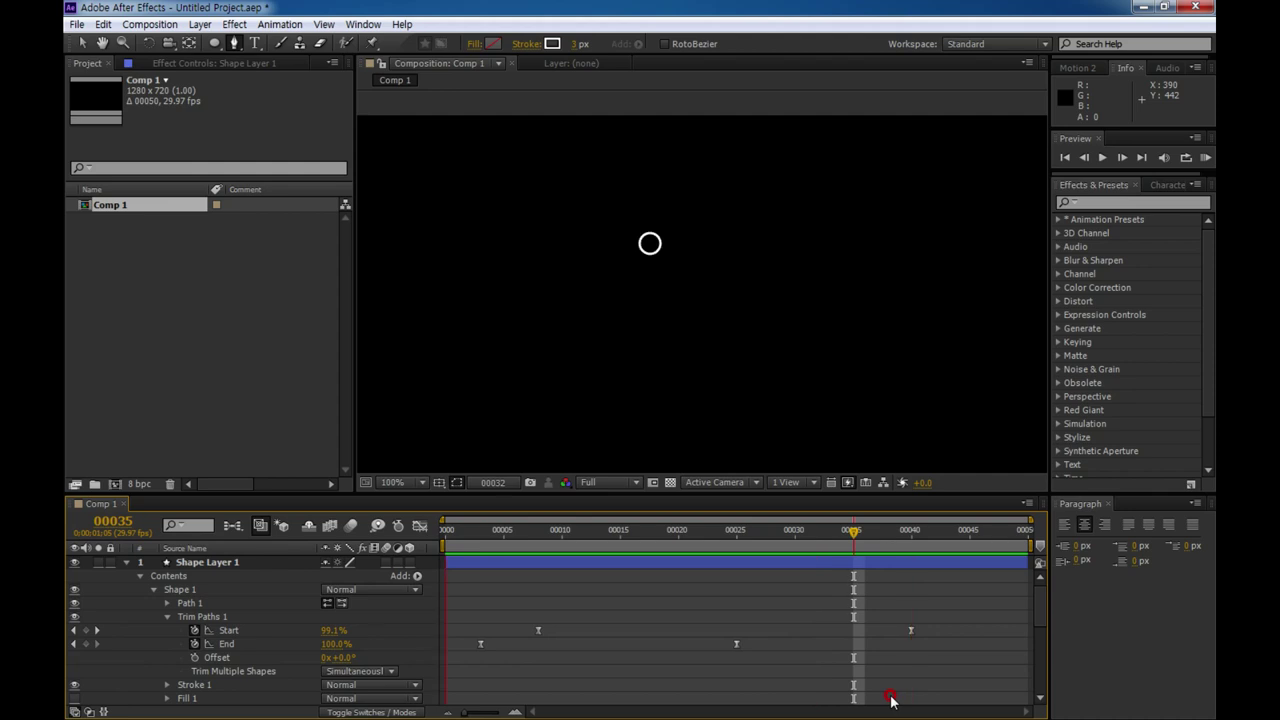
# Enlarge the timeline, collapse Shape 1 to expose Ellipse 1, and move the playhead to frame 30.
pyautogui.moveTo(668, 494); pyautogui.dragTo(668, 457)
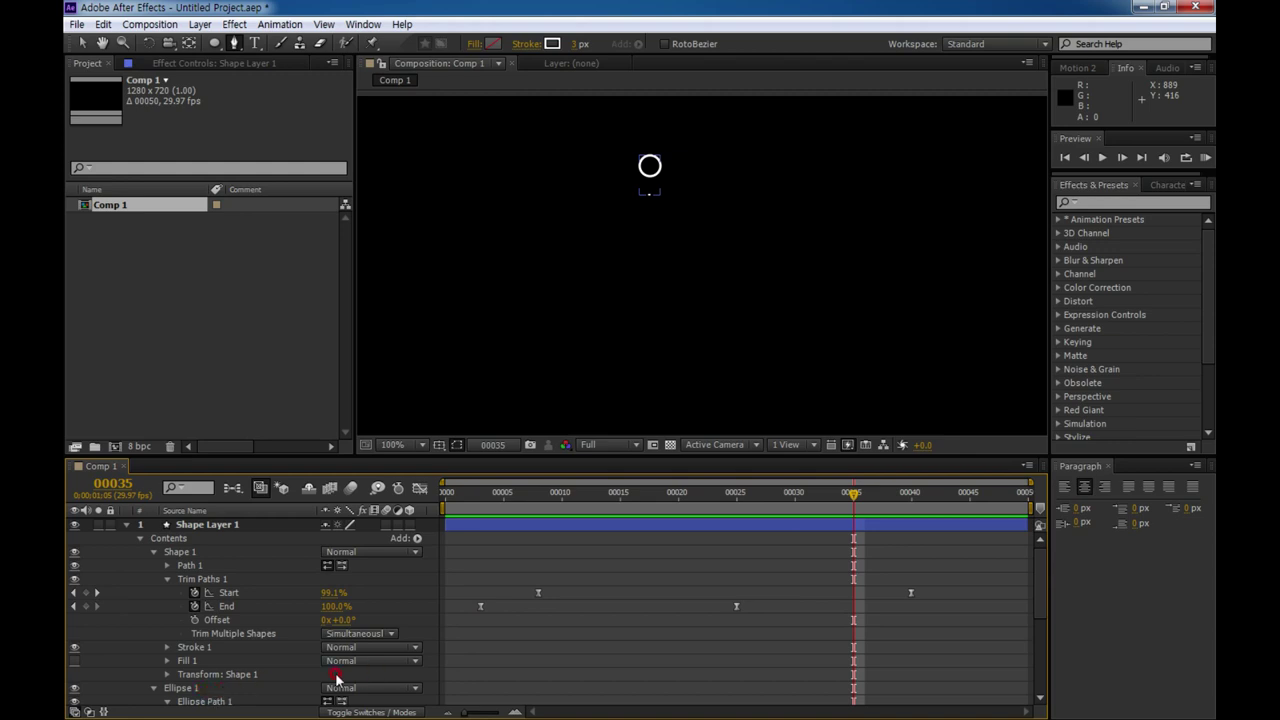
pyautogui.click(156, 552)
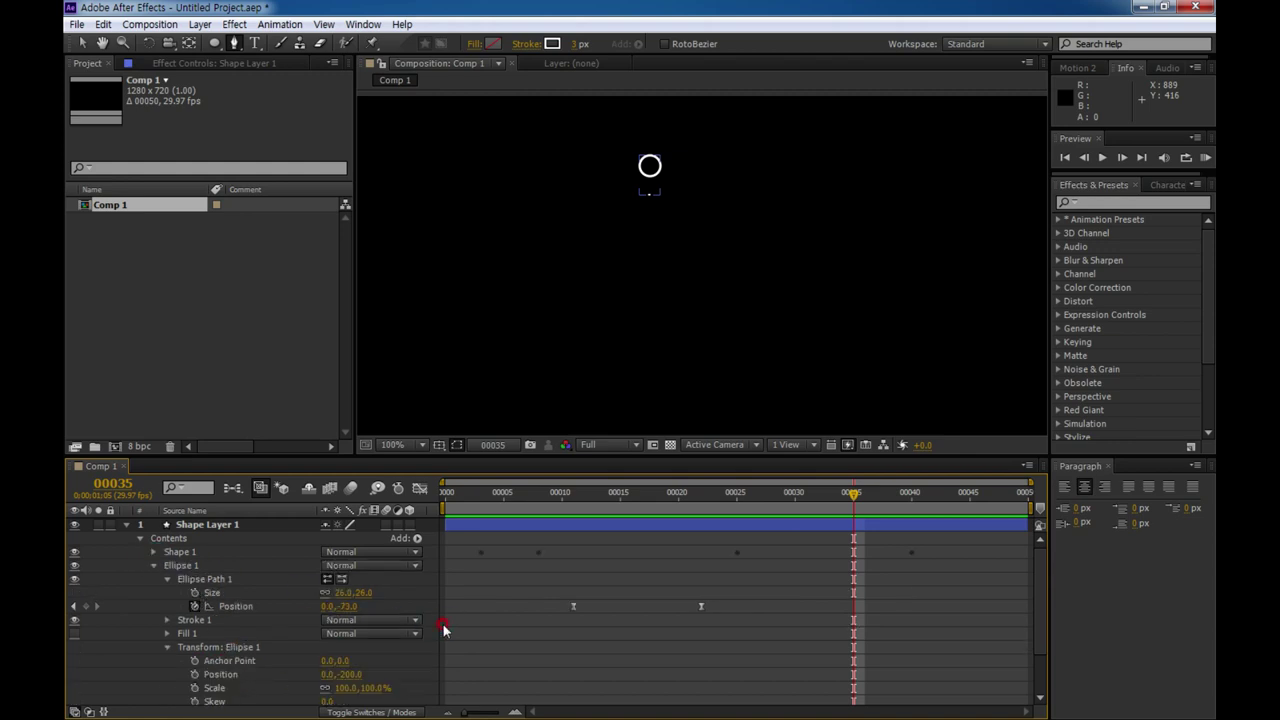
pyautogui.moveTo(853, 494); pyautogui.dragTo(703, 521)
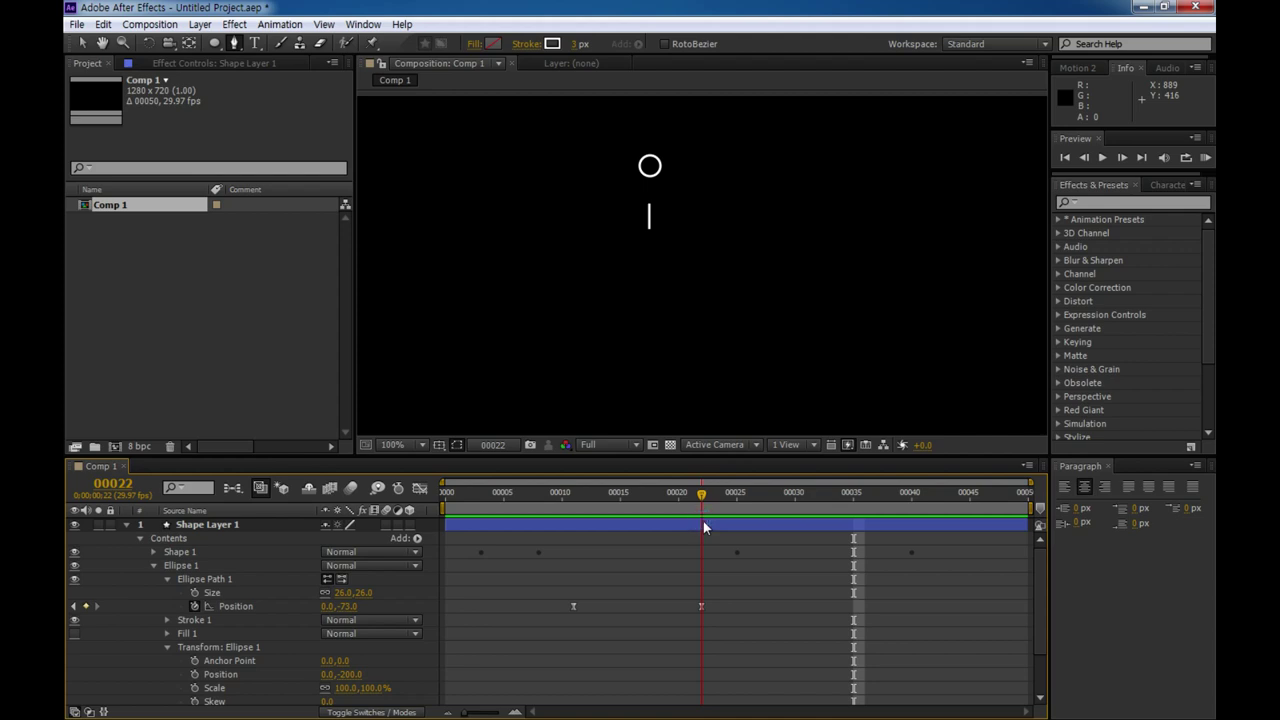
pyautogui.click(703, 521)
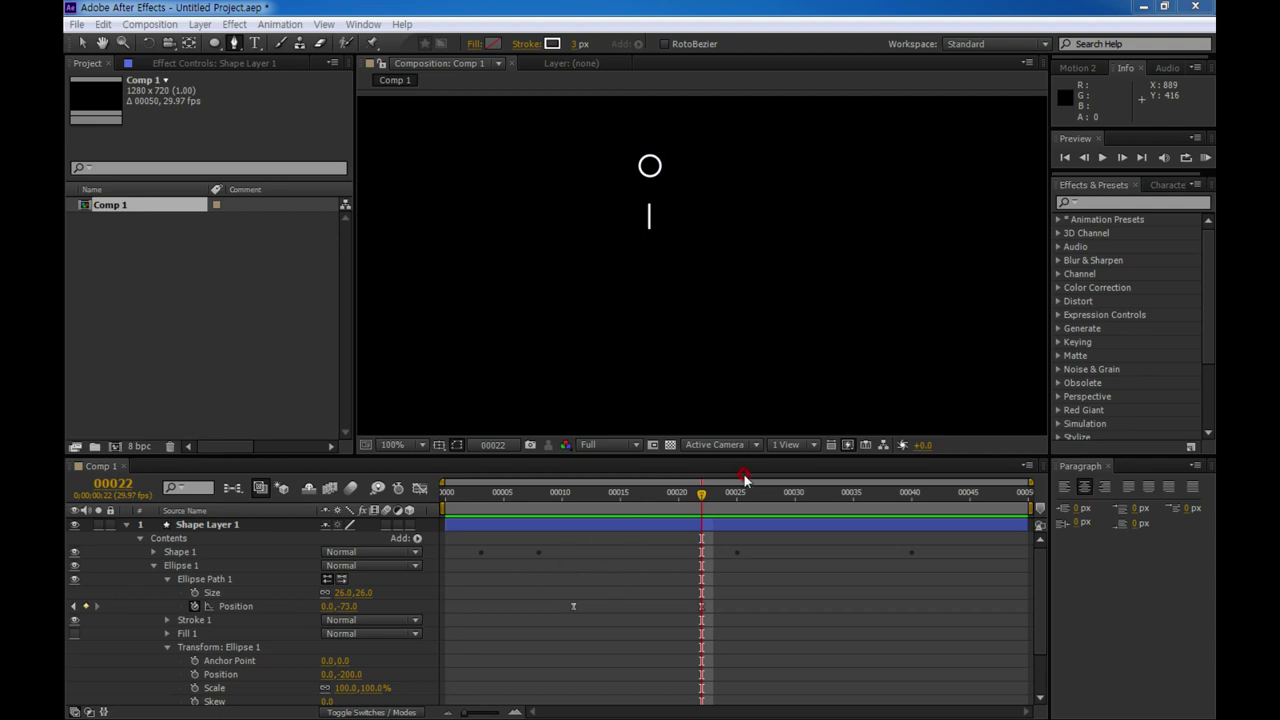
pyautogui.moveTo(705, 497); pyautogui.dragTo(795, 505)
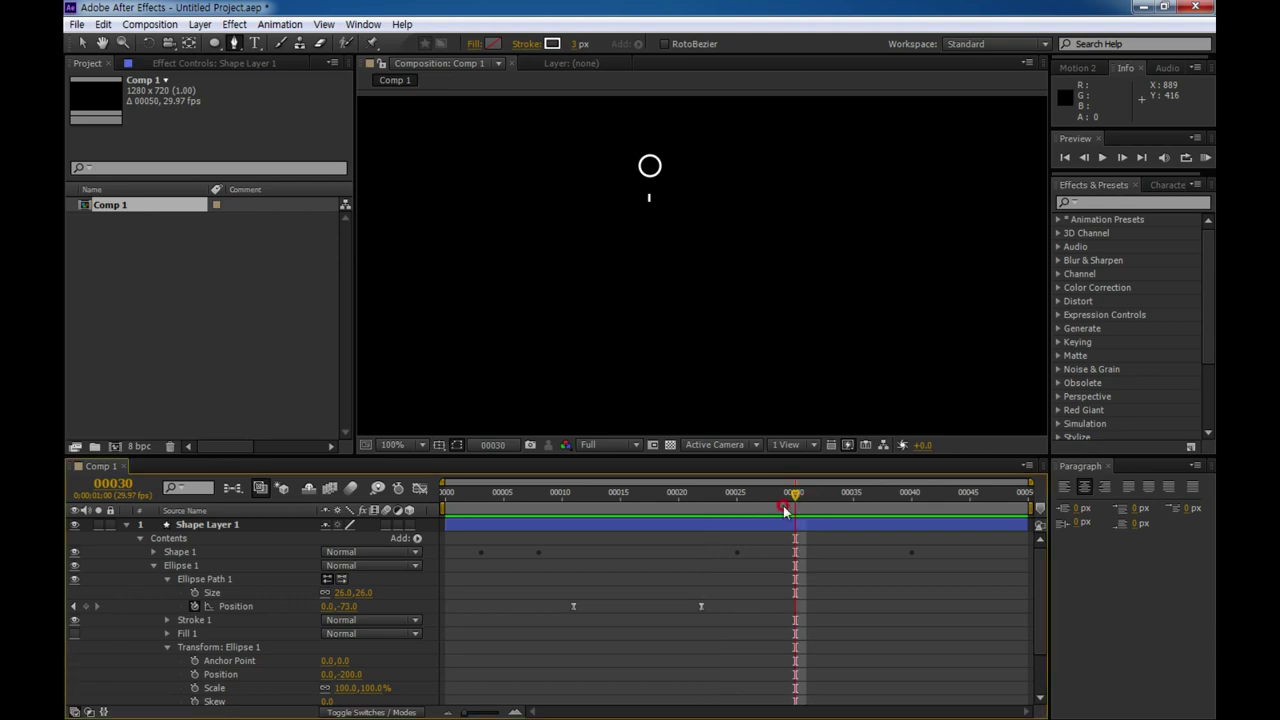
# Keyframe the Ellipse Path Size and set it to 0 at the start frame.
pyautogui.click(228, 633)
pyautogui.click(194, 592)
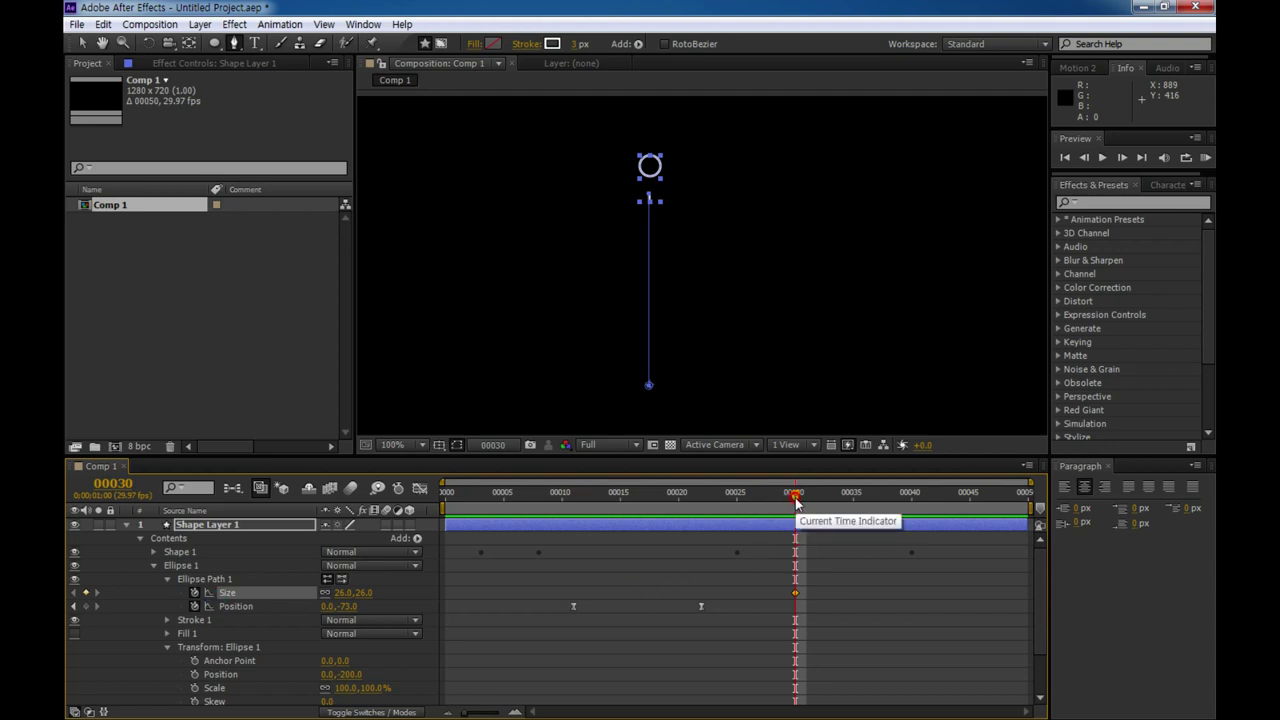
pyautogui.moveTo(795, 495); pyautogui.dragTo(541, 543)
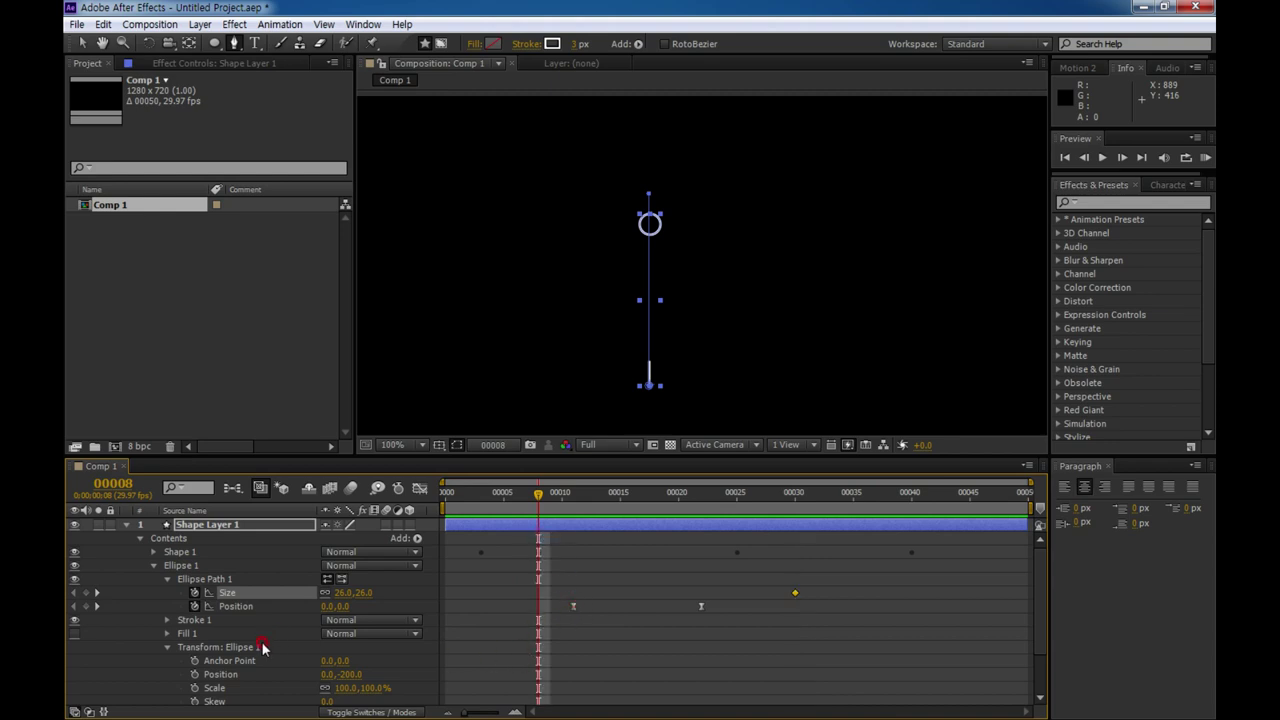
pyautogui.click(341, 593)
pyautogui.press('Return')
# Add a Size keyframe holding the full 26 size at frame 35.
pyautogui.moveTo(541, 500); pyautogui.dragTo(797, 505)
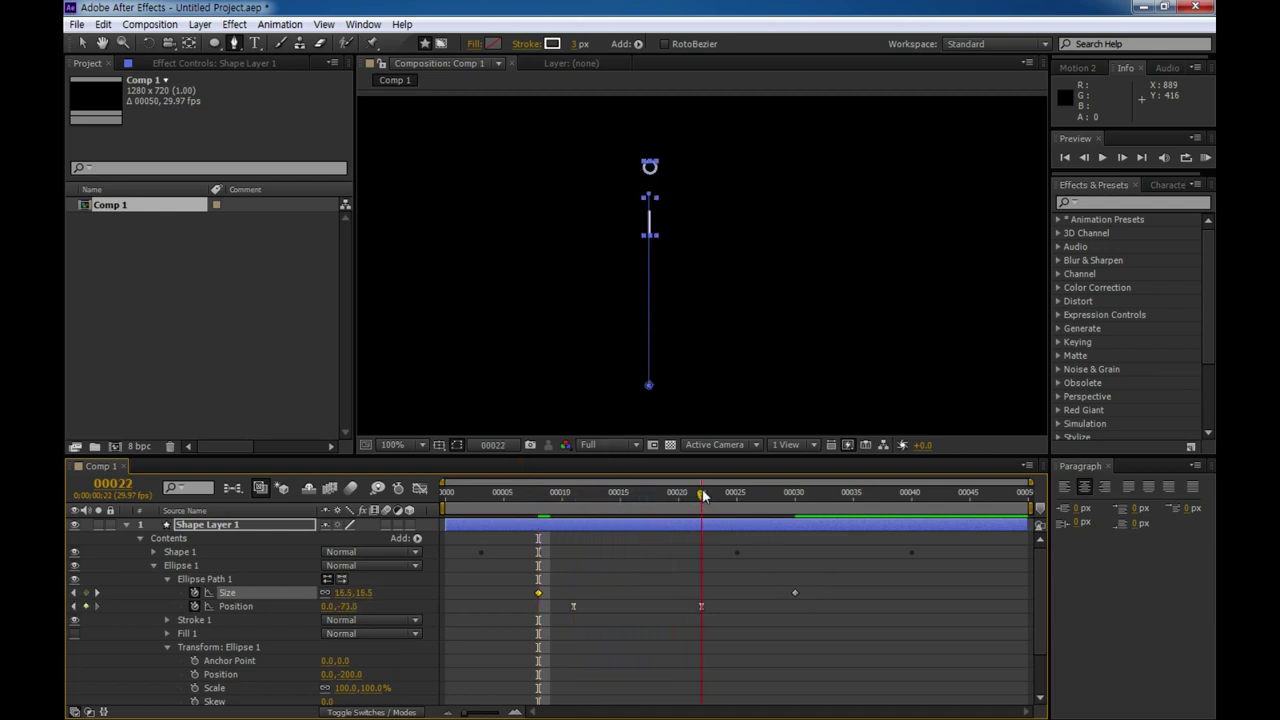
pyautogui.click(797, 505)
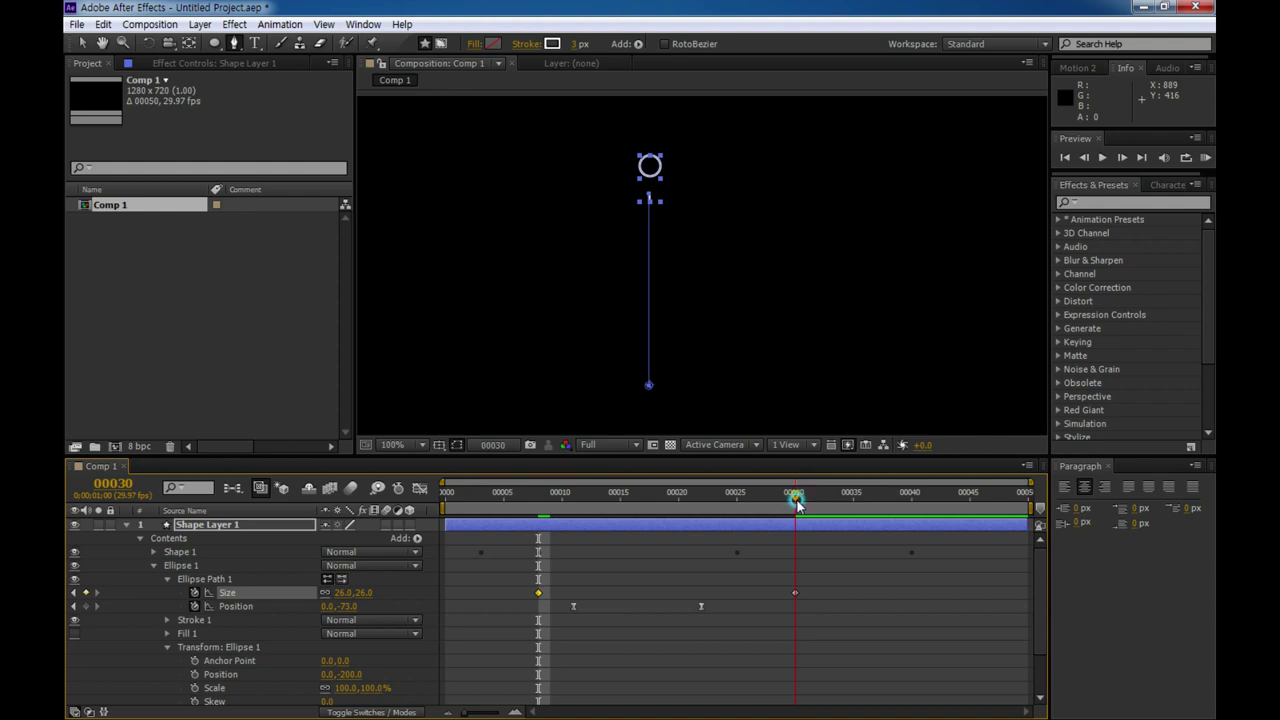
pyautogui.moveTo(799, 505); pyautogui.dragTo(833, 515)
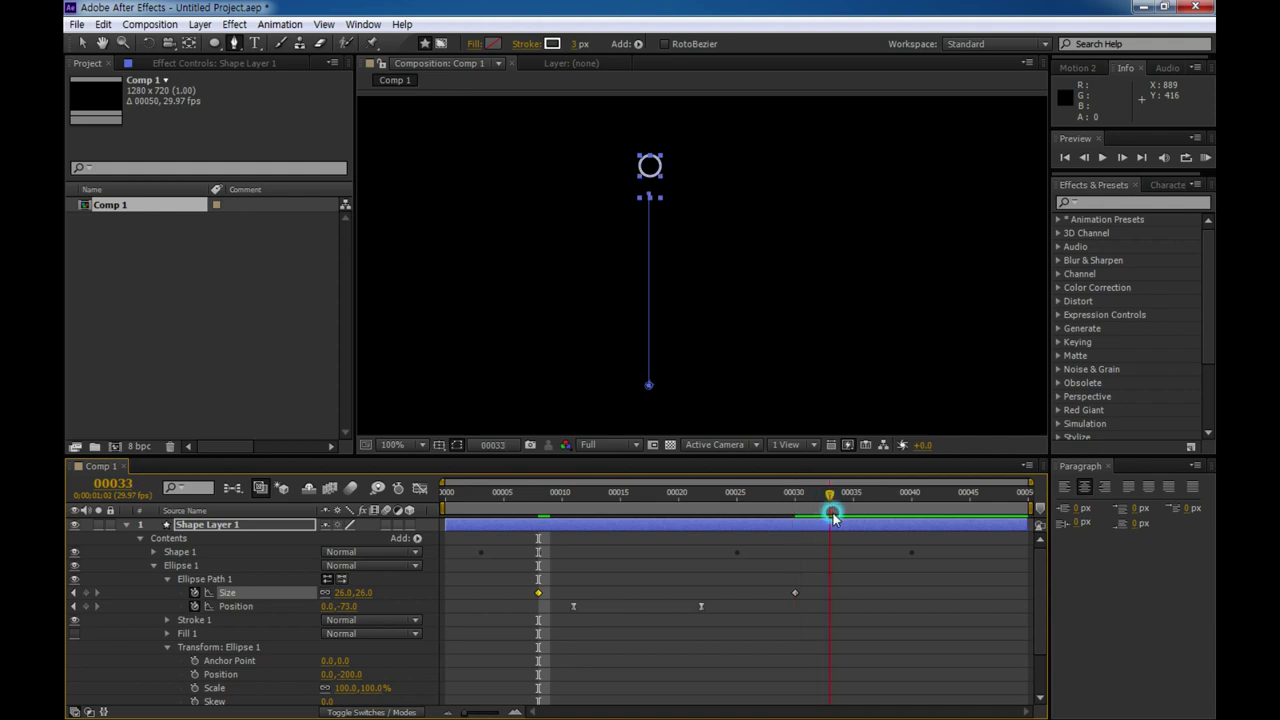
pyautogui.click(310, 583)
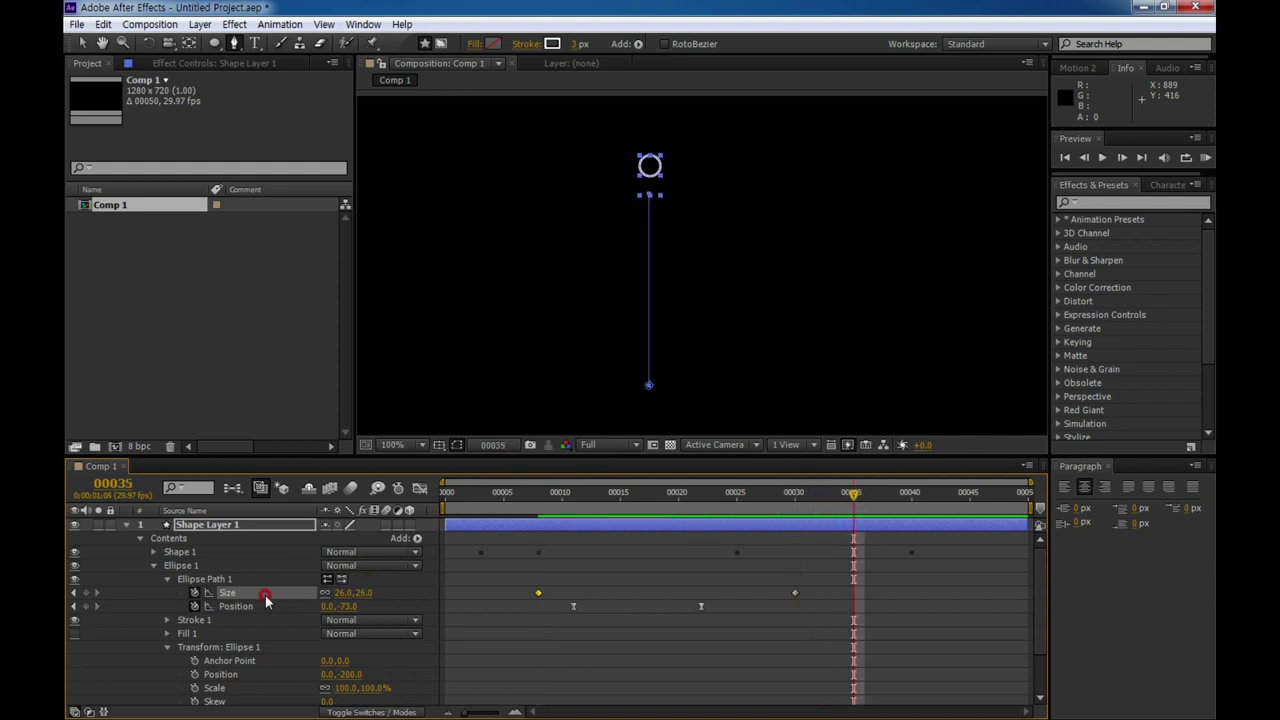
pyautogui.click(94, 595)
# Set Size back to 0 at frame 49 and Easy Ease all the Size keyframes.
pyautogui.moveTo(853, 493); pyautogui.dragTo(1016, 495)
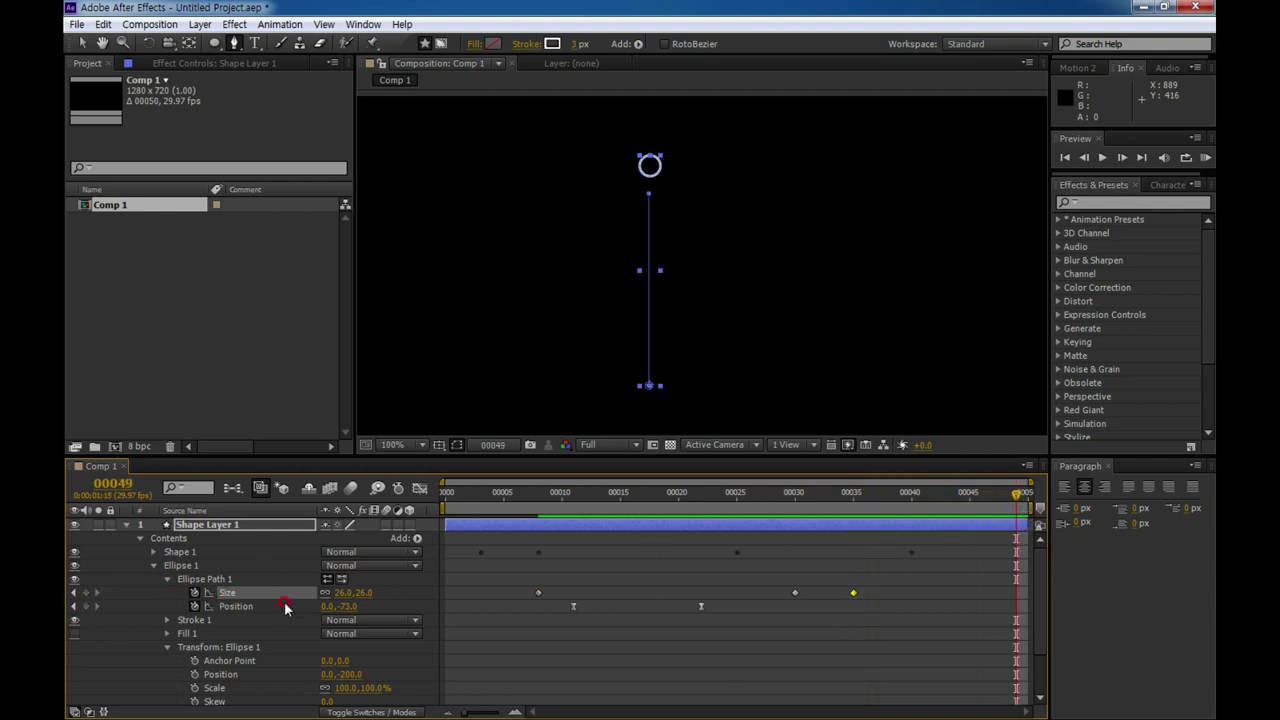
pyautogui.click(368, 593)
pyautogui.press('Return')
pyautogui.click(812, 640)
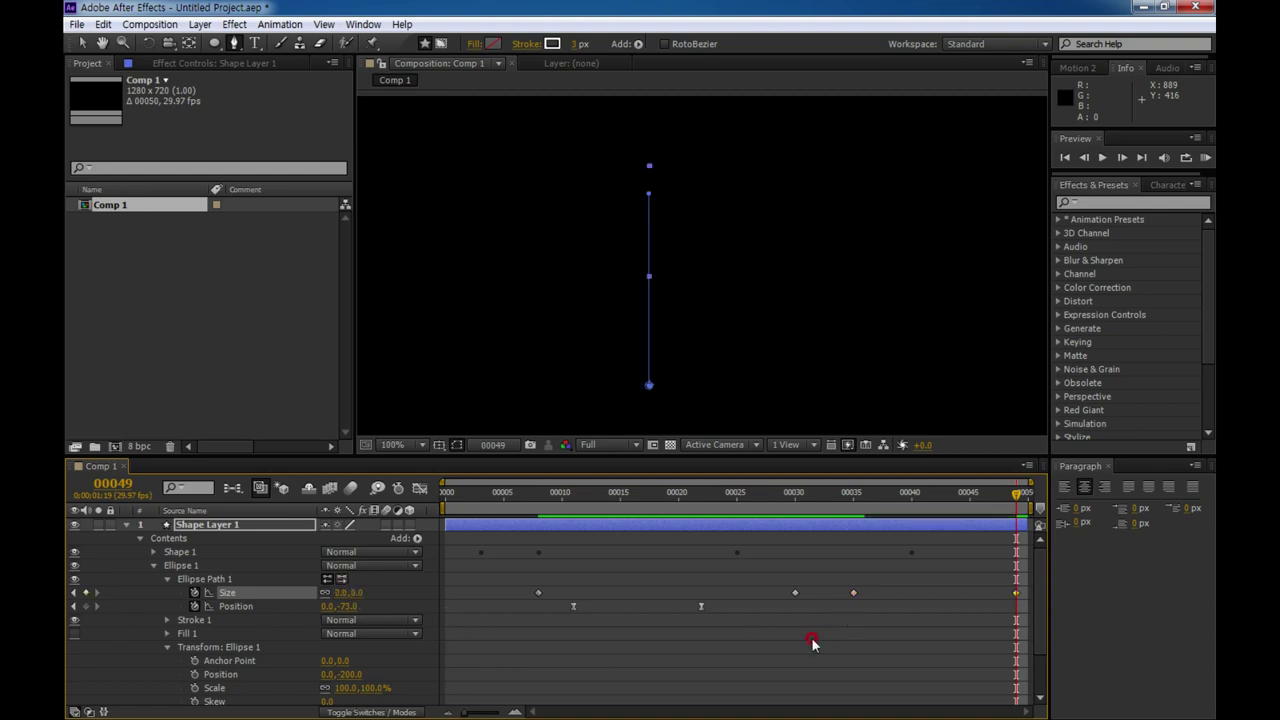
pyautogui.click(268, 598)
pyautogui.press('F9')
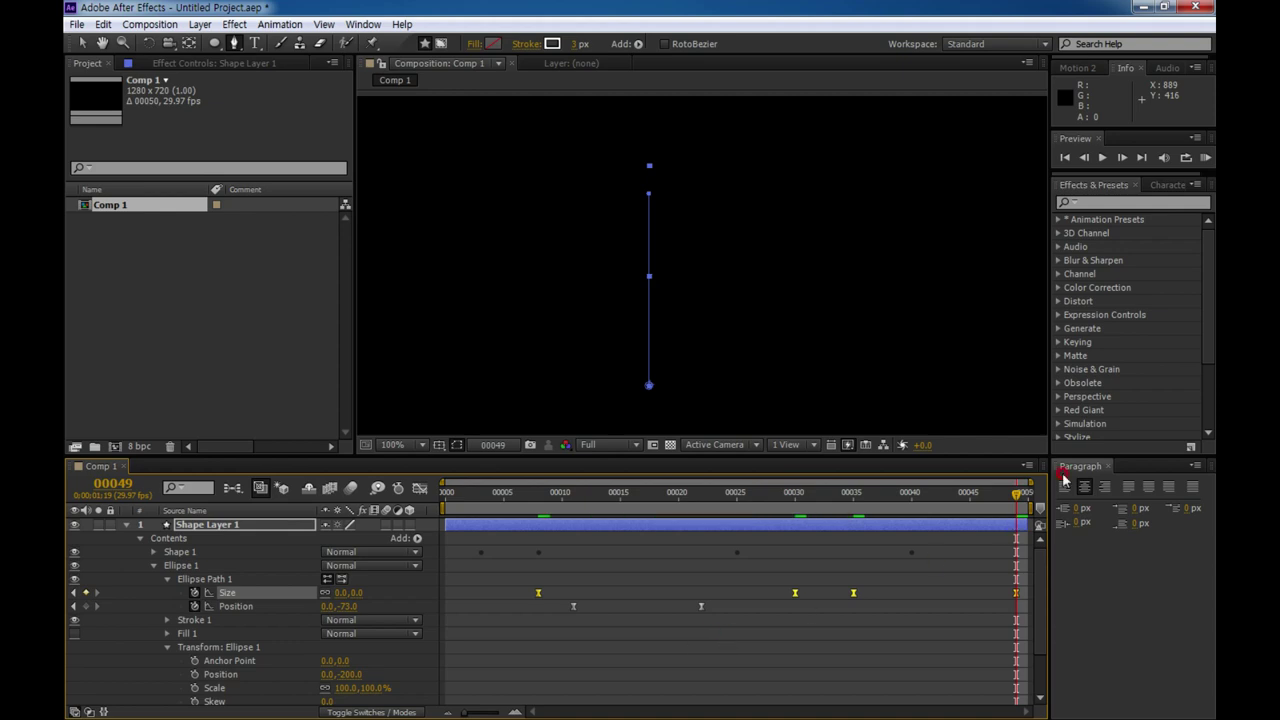
# Preview the circle animation from the first frame, then collapse Ellipse 1's properties.
pyautogui.click(227, 593)
pyautogui.moveTo(1017, 500); pyautogui.dragTo(449, 505)
pyautogui.click(753, 700)
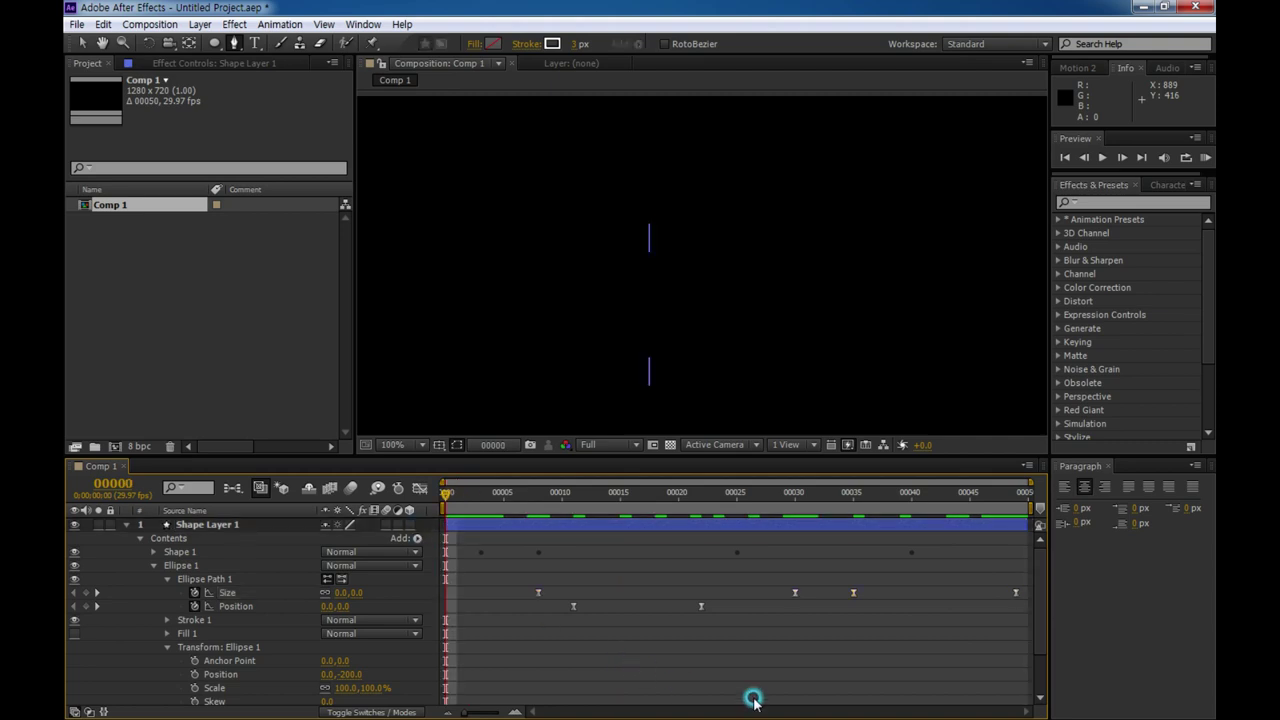
pyautogui.press('space')
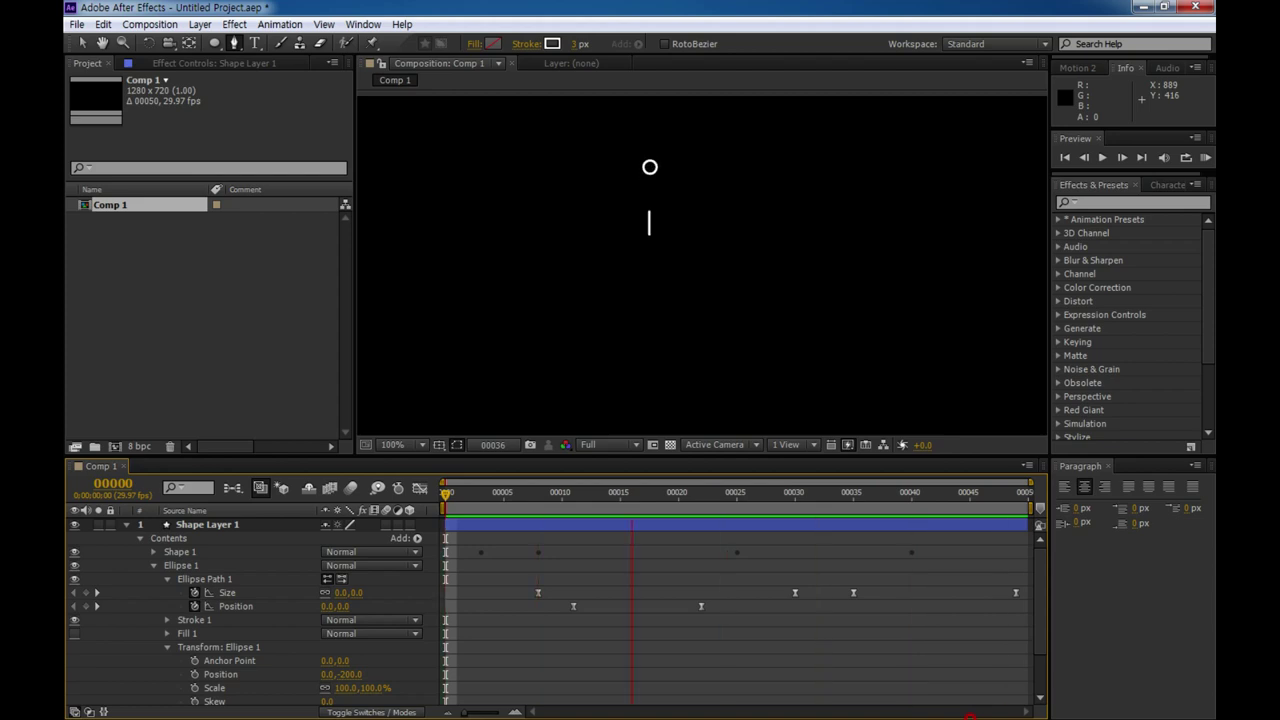
pyautogui.press('space')
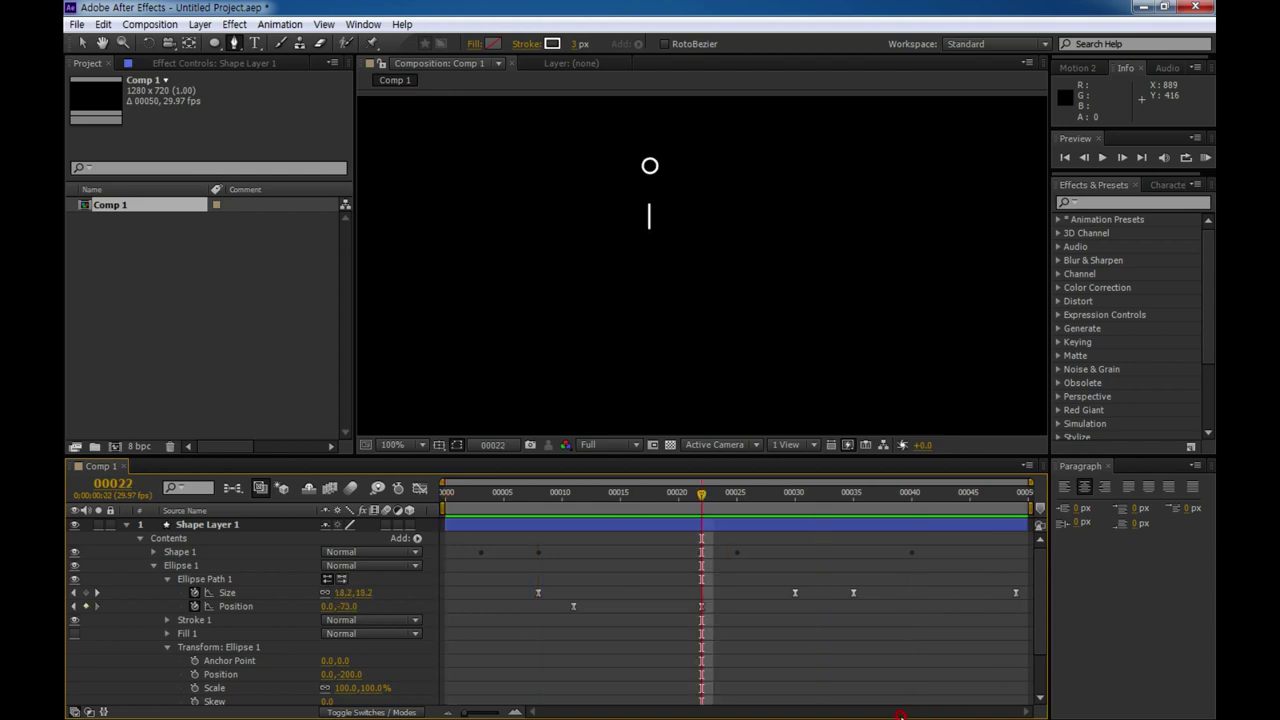
pyautogui.click(262, 609)
pyautogui.click(154, 566)
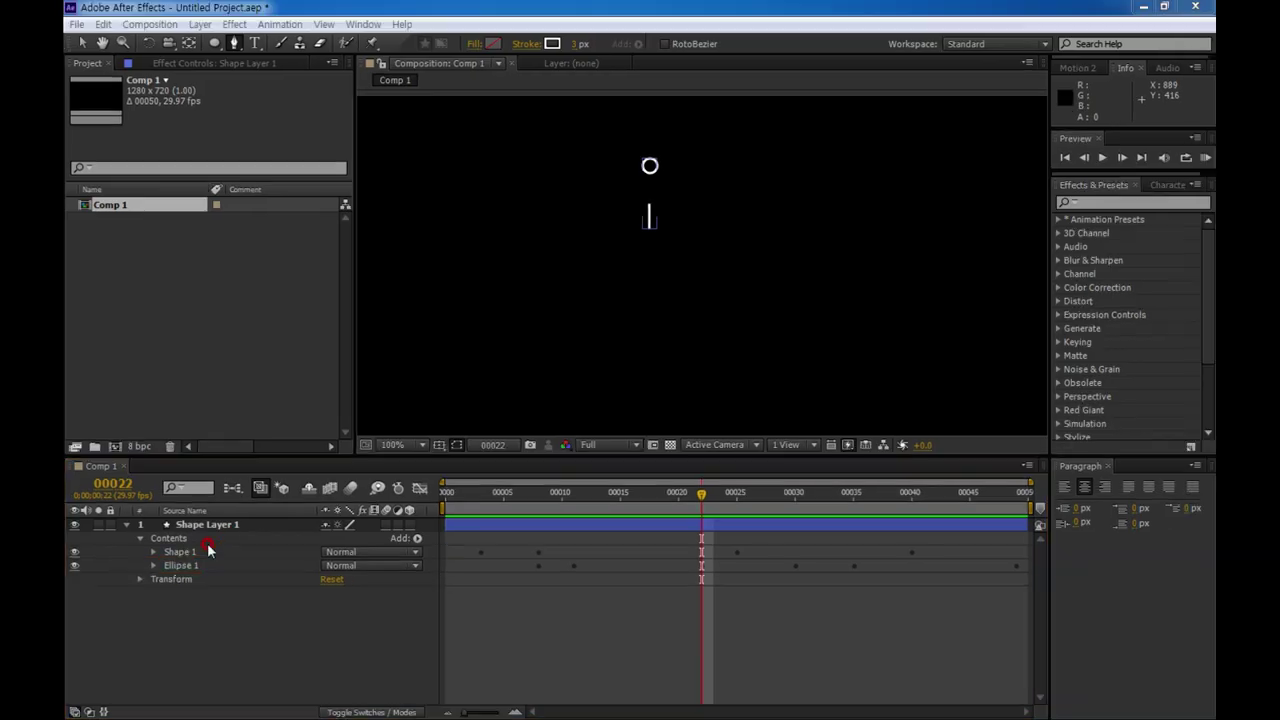
# Add a Repeater to the shape layer contents and expand its Transform settings.
pyautogui.click(168, 538)
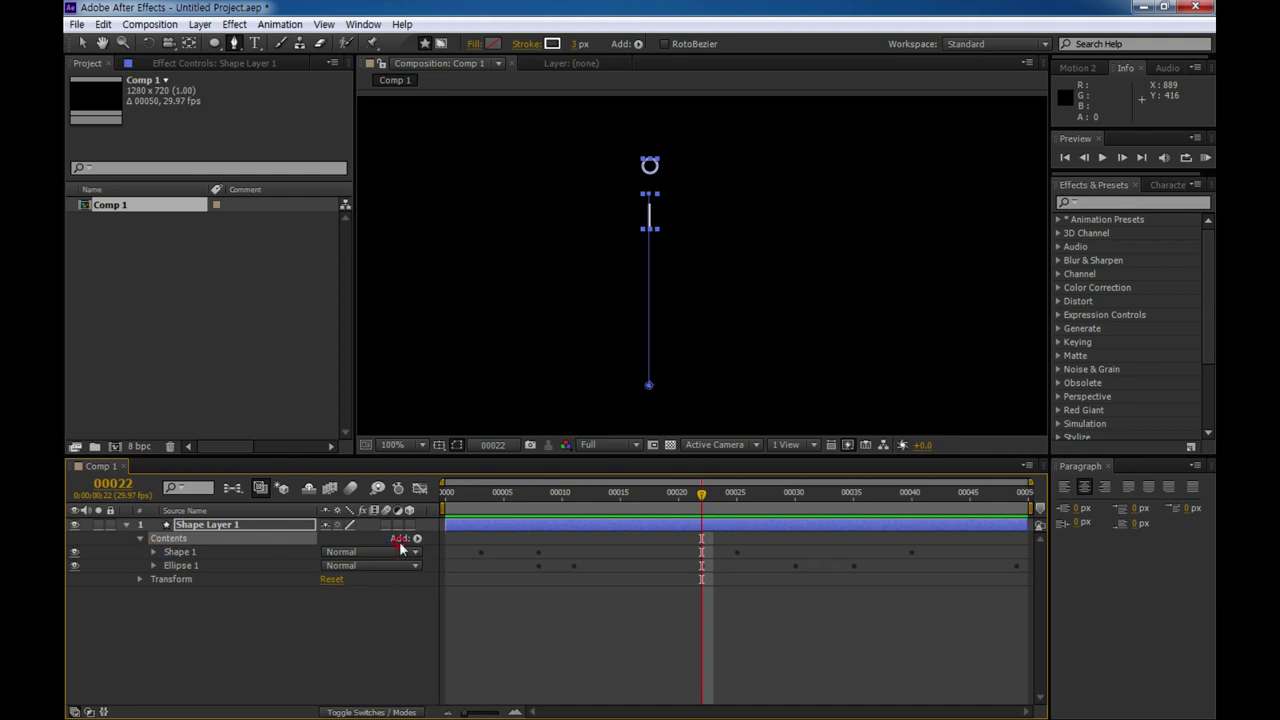
pyautogui.click(416, 539)
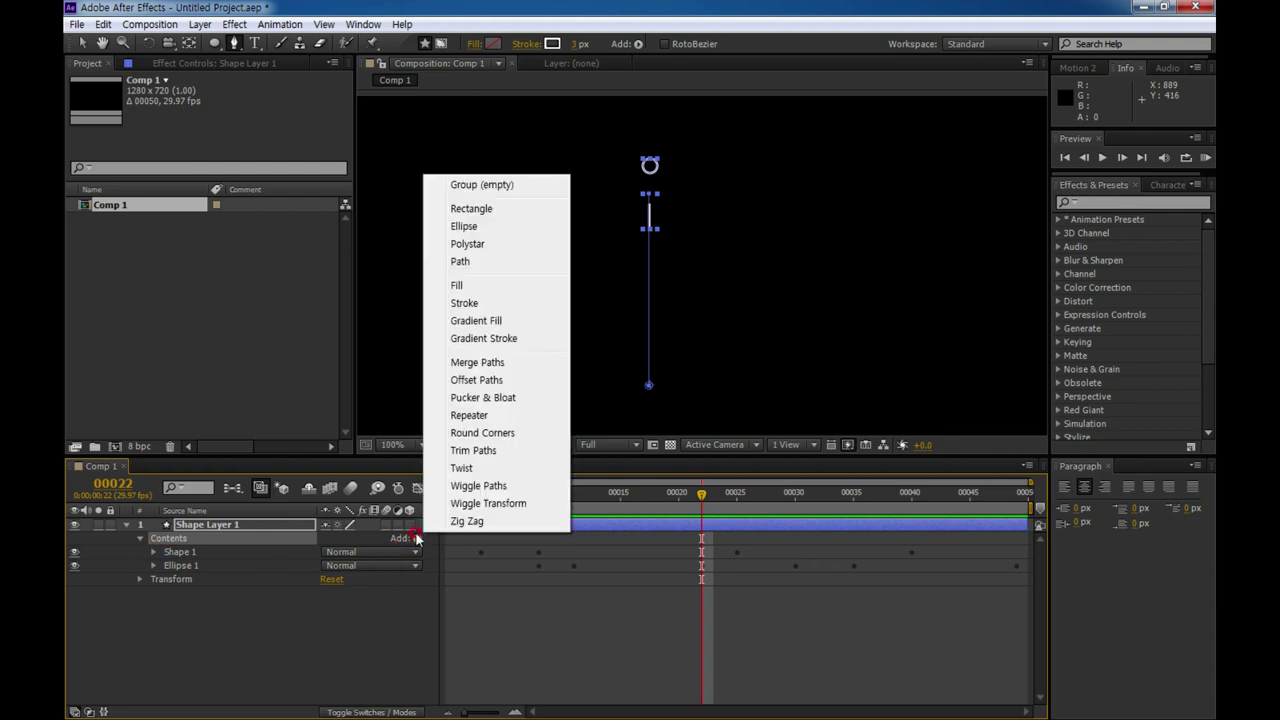
pyautogui.click(470, 415)
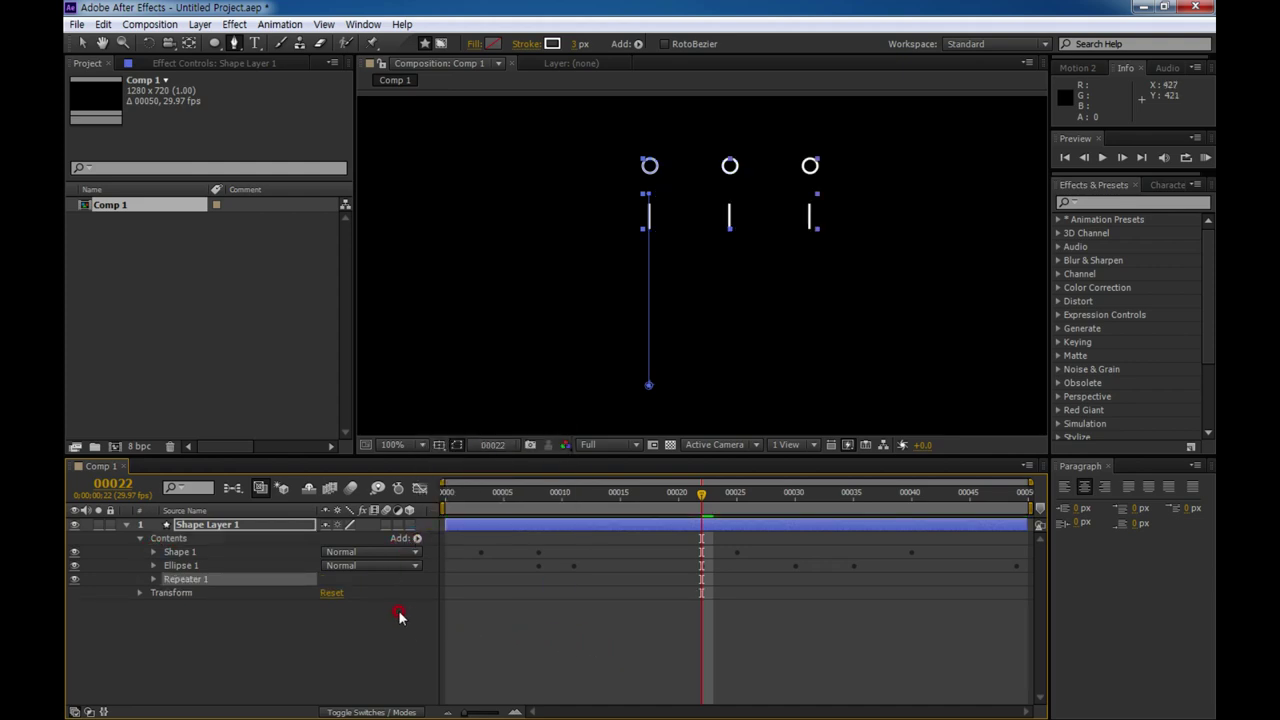
pyautogui.click(153, 579)
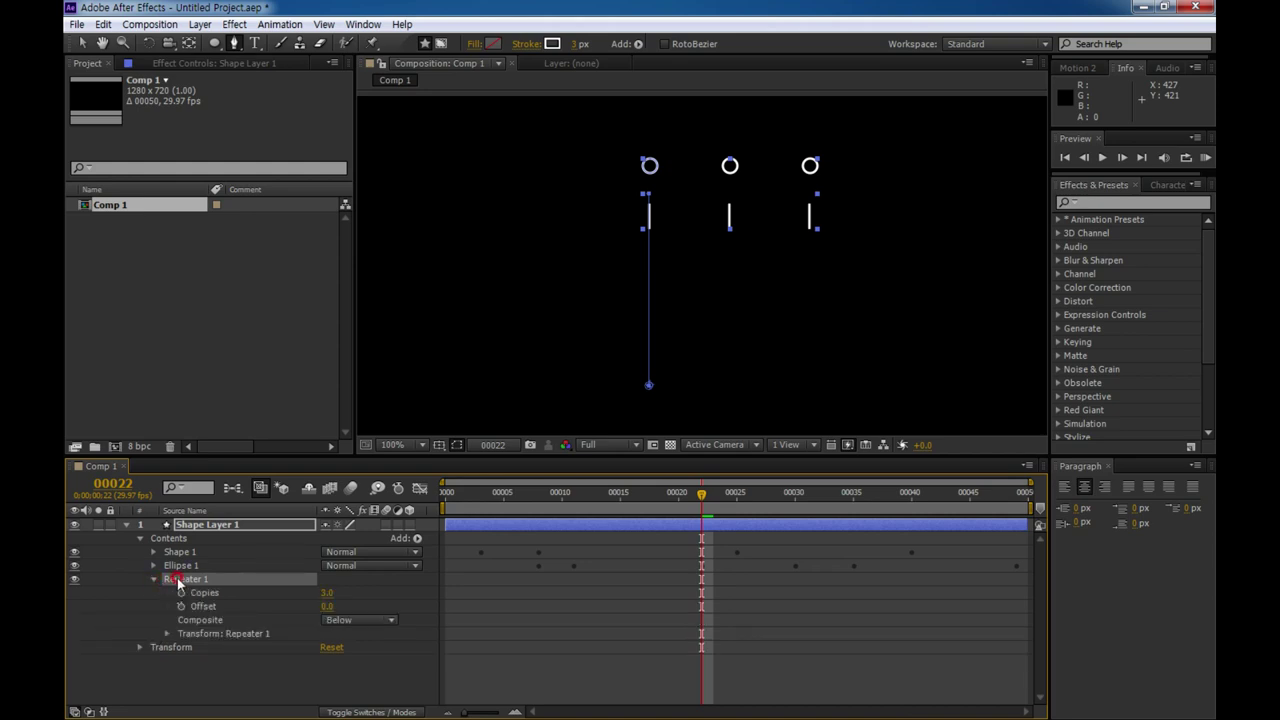
pyautogui.click(166, 634)
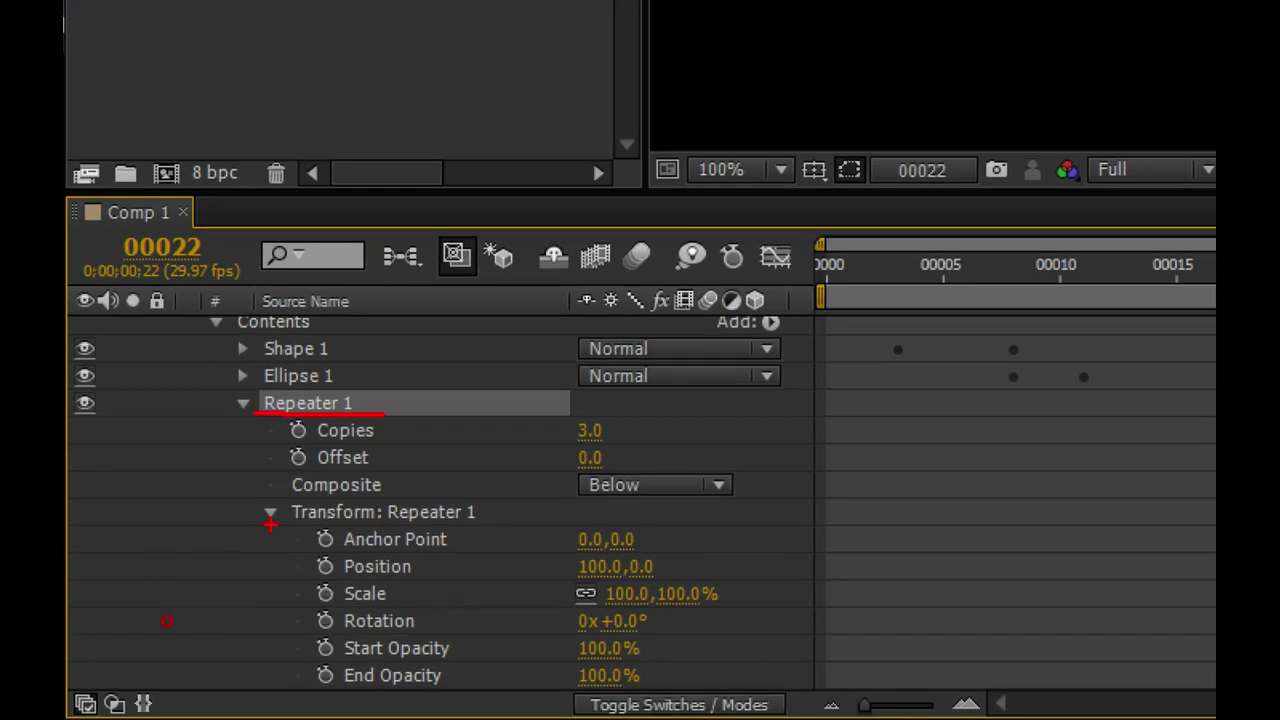
# Set the Repeater position to 0, rotation to 10° and copies to 36.
pyautogui.moveTo(270, 524); pyautogui.dragTo(458, 516)
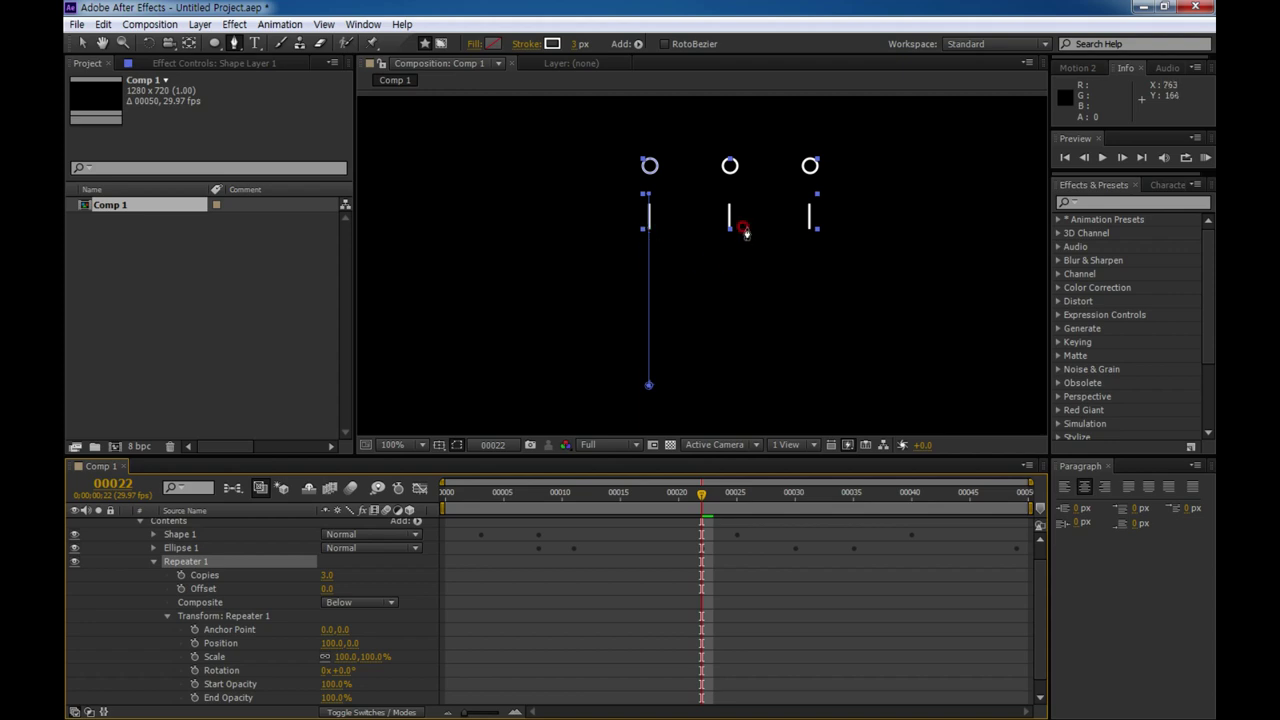
pyautogui.click(328, 645)
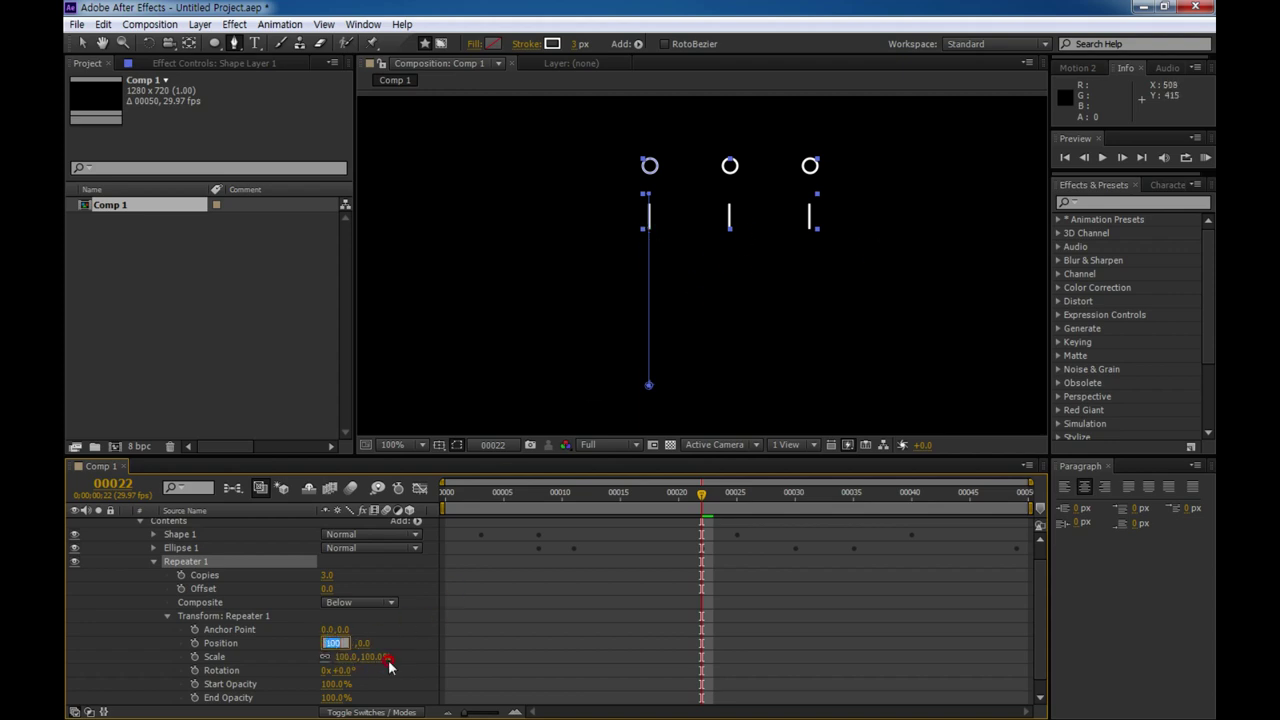
pyautogui.write('0')
pyautogui.click(337, 668)
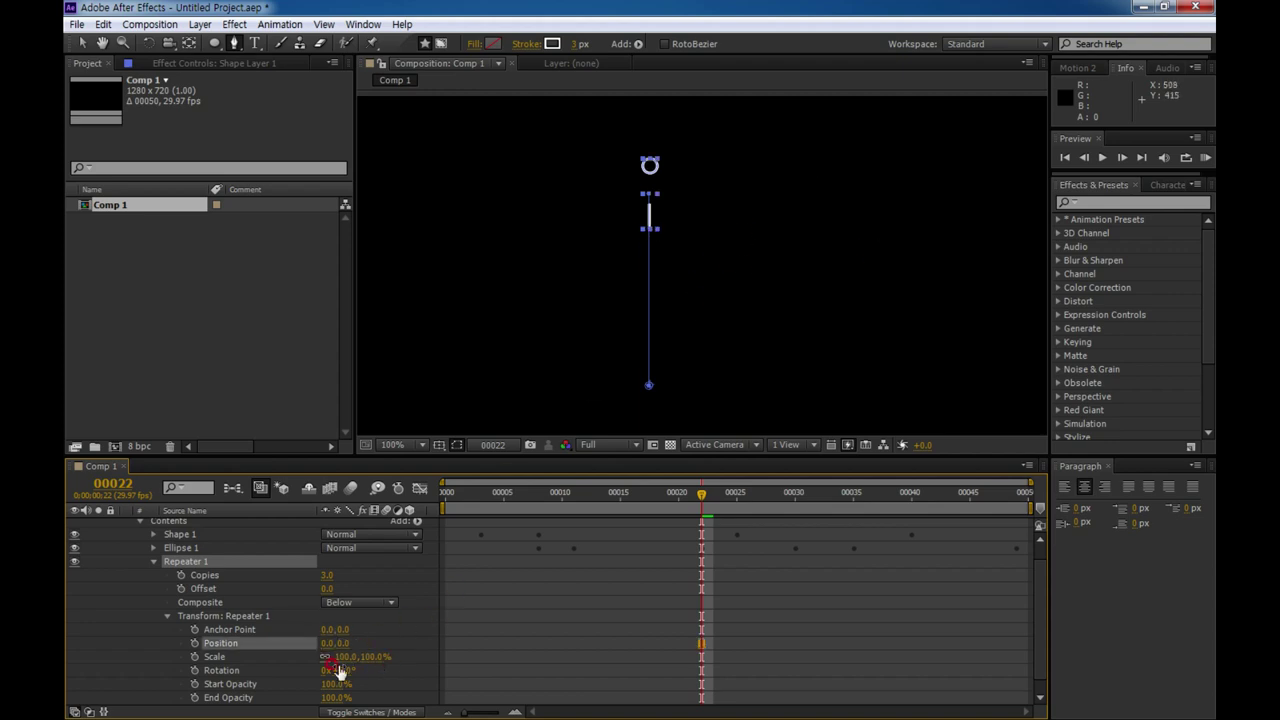
pyautogui.click(340, 671)
pyautogui.click(395, 692)
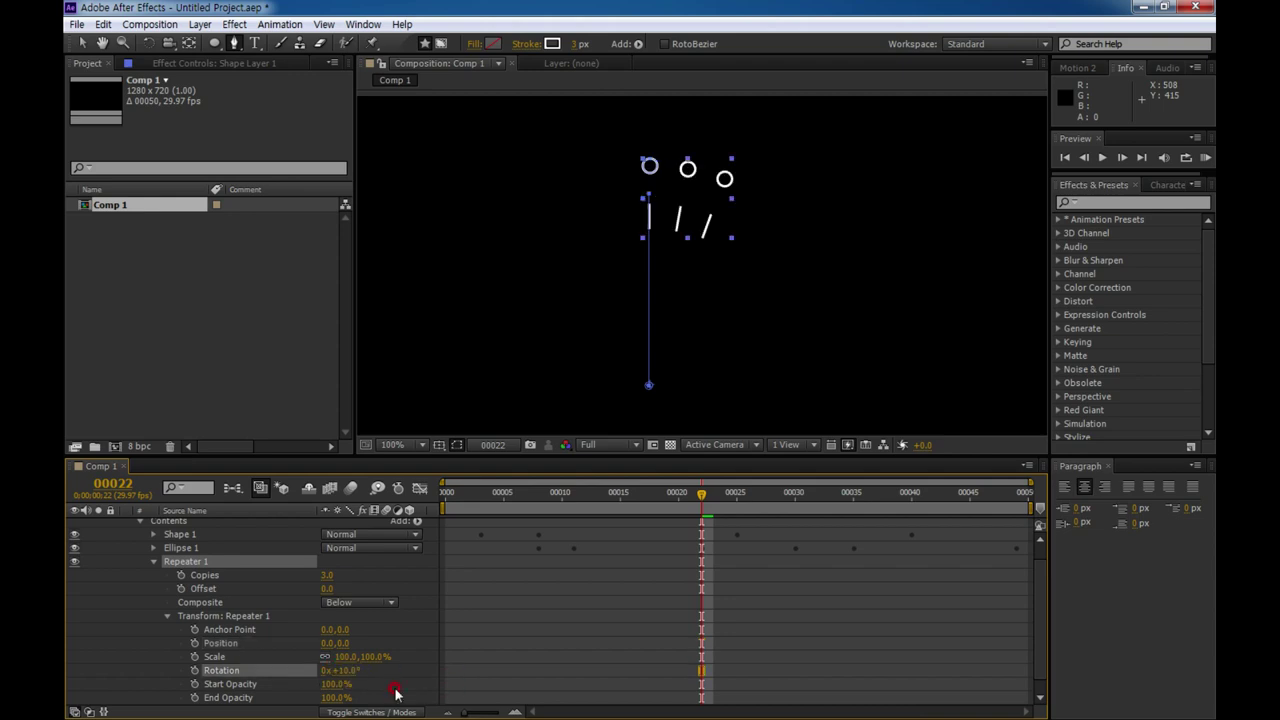
pyautogui.click(327, 575)
pyautogui.write('36')
pyautogui.press('Return')
pyautogui.scroll(-2, 740, 310)
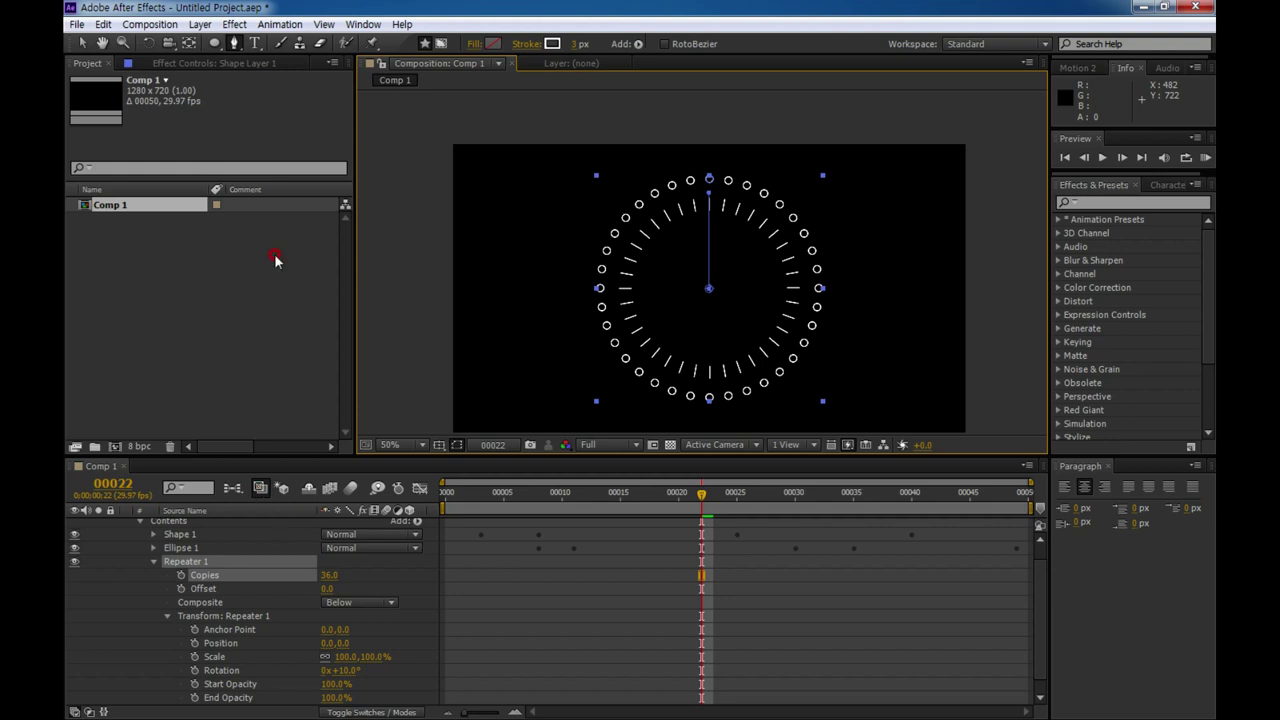
pyautogui.click(82, 43)
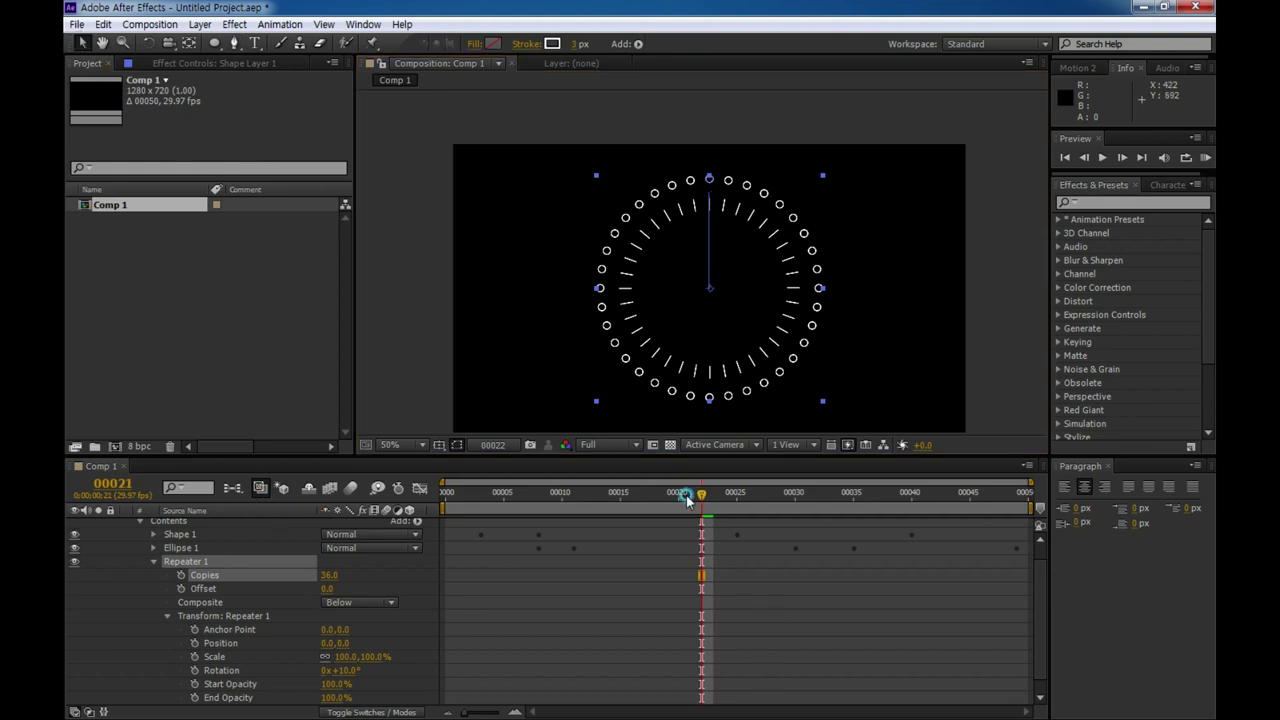
pyautogui.press('Home')
pyautogui.press('KP_0')
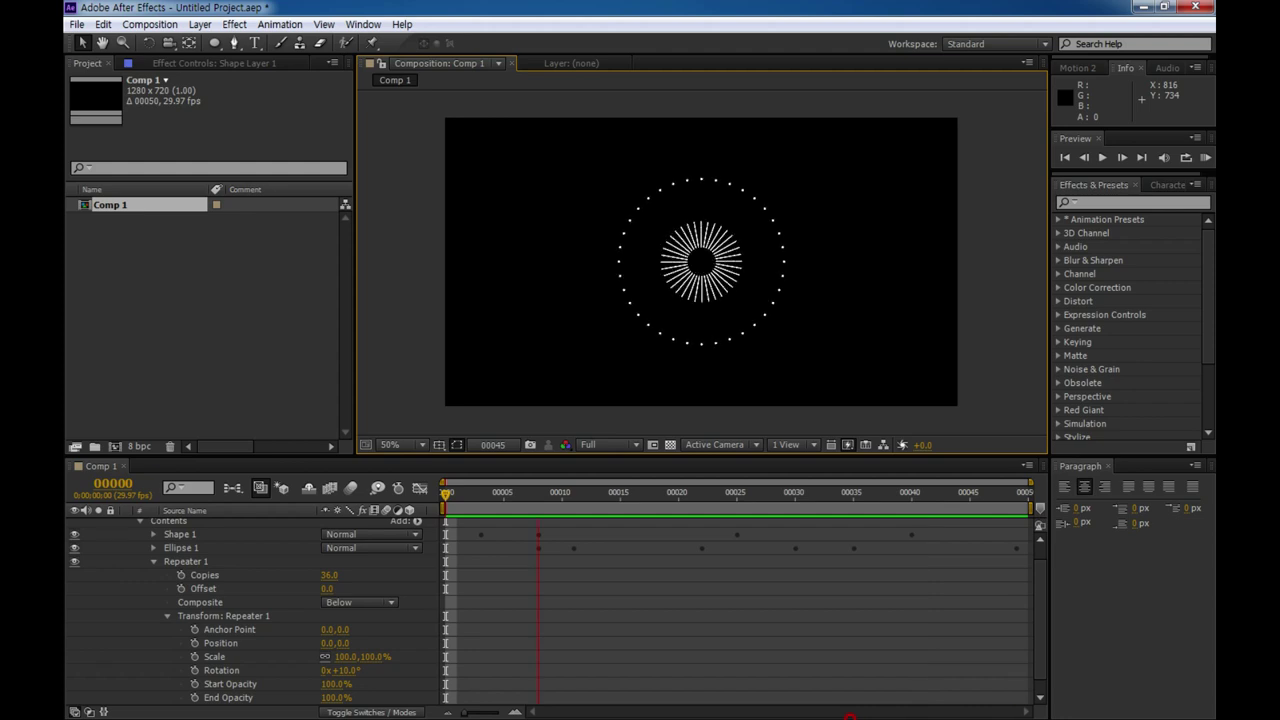
pyautogui.click(236, 589)
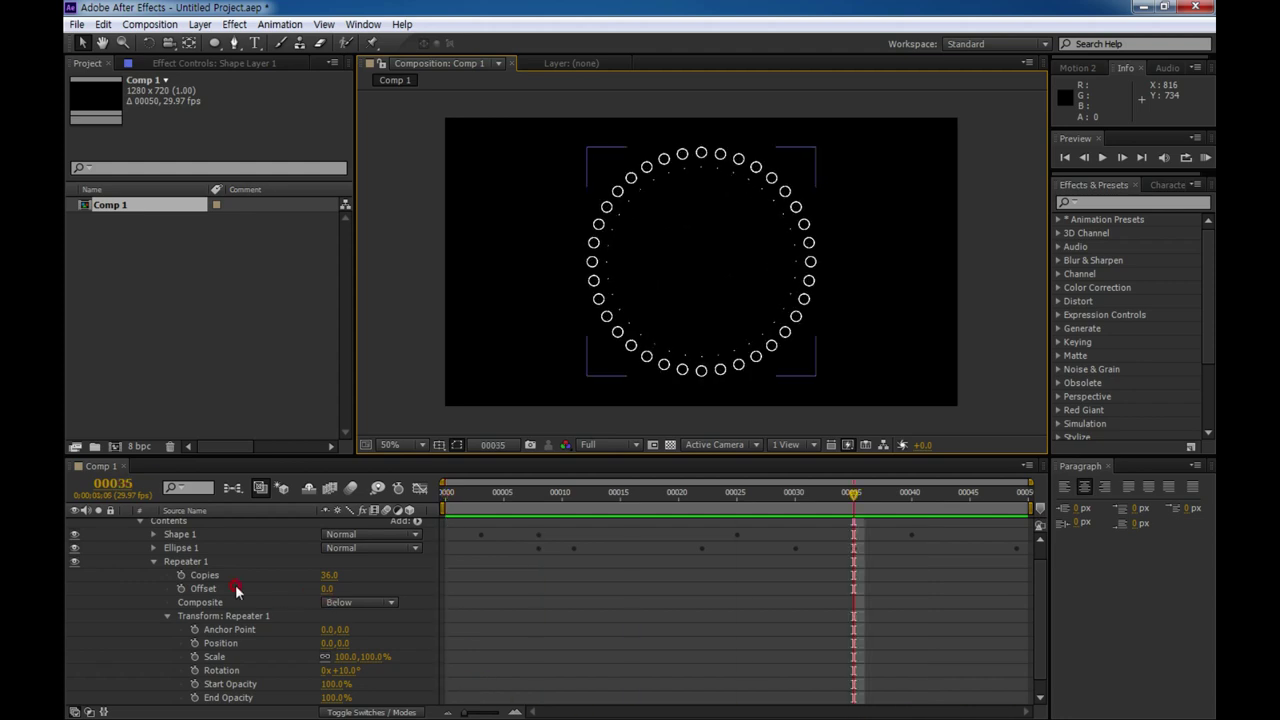
pyautogui.click(153, 564)
pyautogui.click(695, 668)
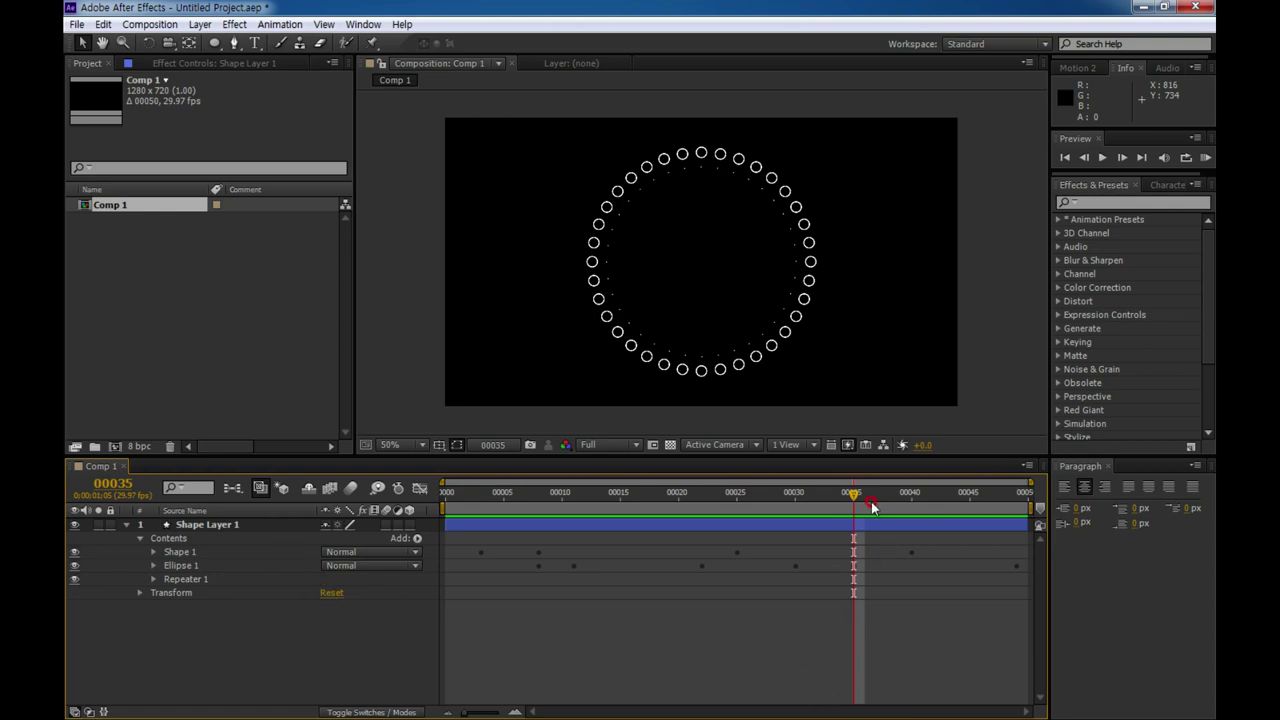
pyautogui.moveTo(853, 500)
pyautogui.mouseDown()
pyautogui.moveTo(609, 555)
pyautogui.moveTo(619, 551)
pyautogui.mouseUp()
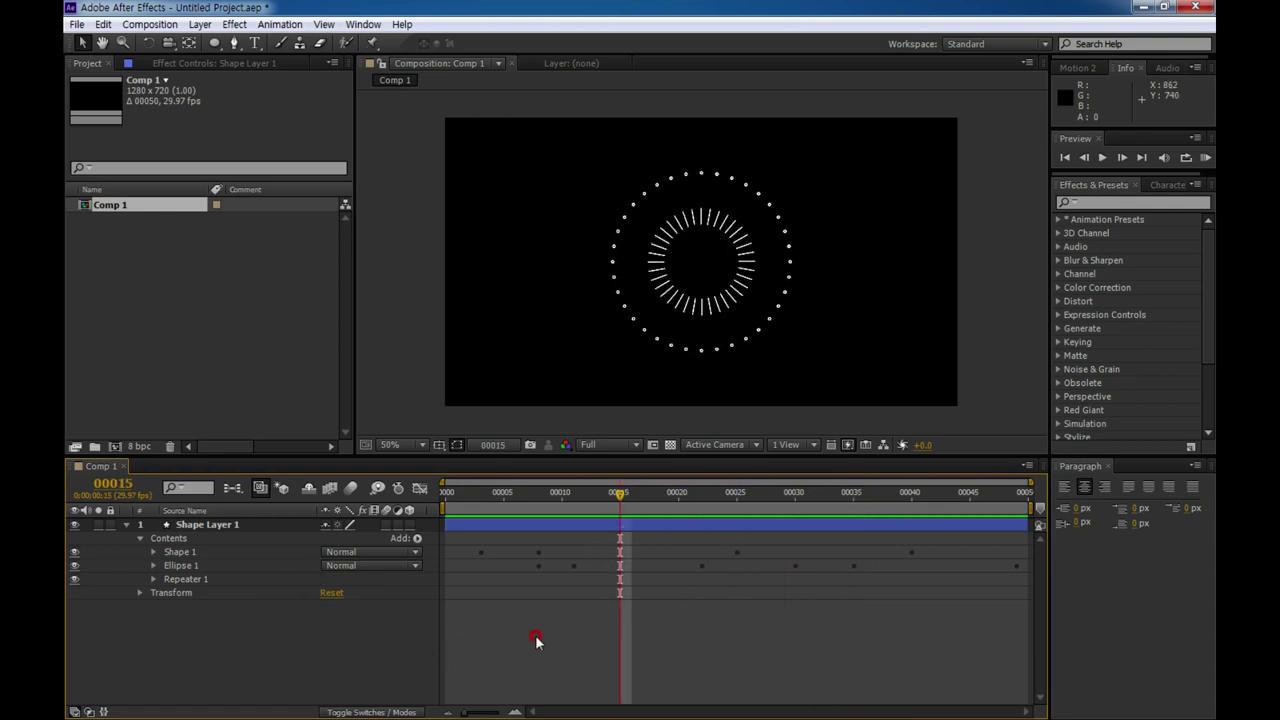
pyautogui.click(373, 656)
pyautogui.click(178, 580)
pyautogui.click(581, 692)
# Create a white full-frame solid, White Solid 1, above the shape layer.
pyautogui.hotkey('ctrl', 'y')
pyautogui.click(737, 457)
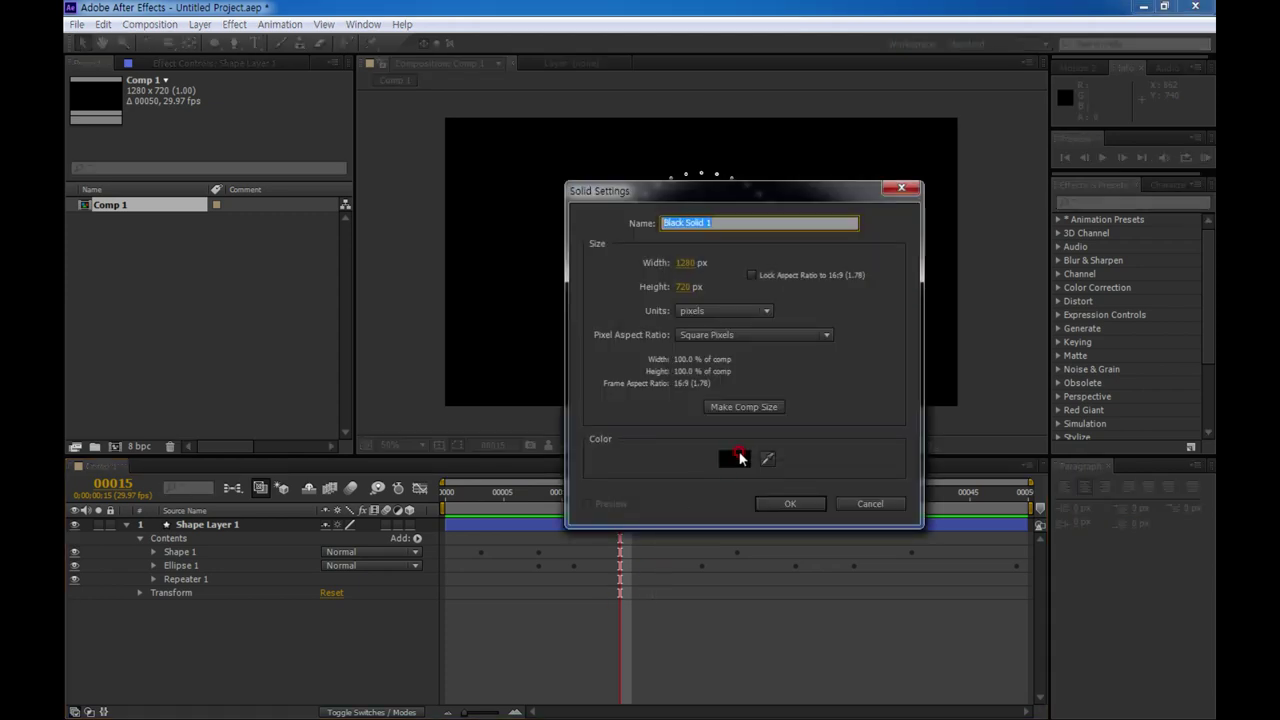
pyautogui.click(586, 401)
pyautogui.click(923, 400)
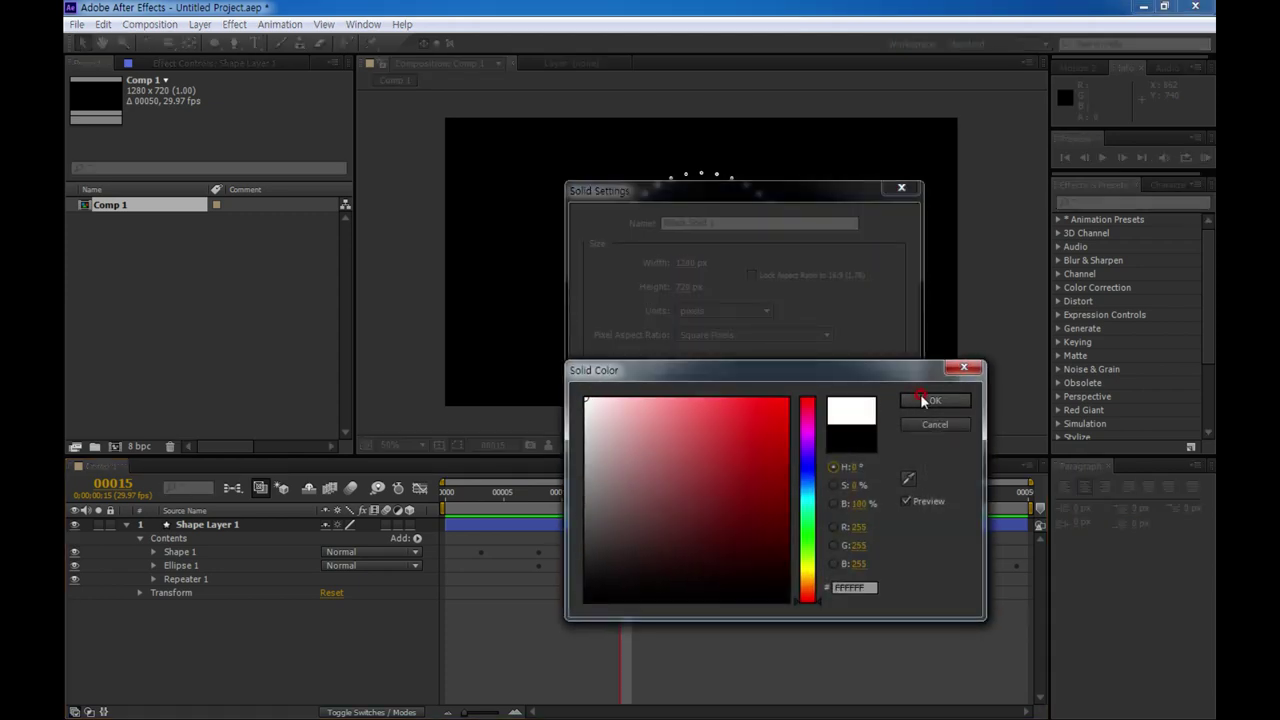
pyautogui.click(810, 509)
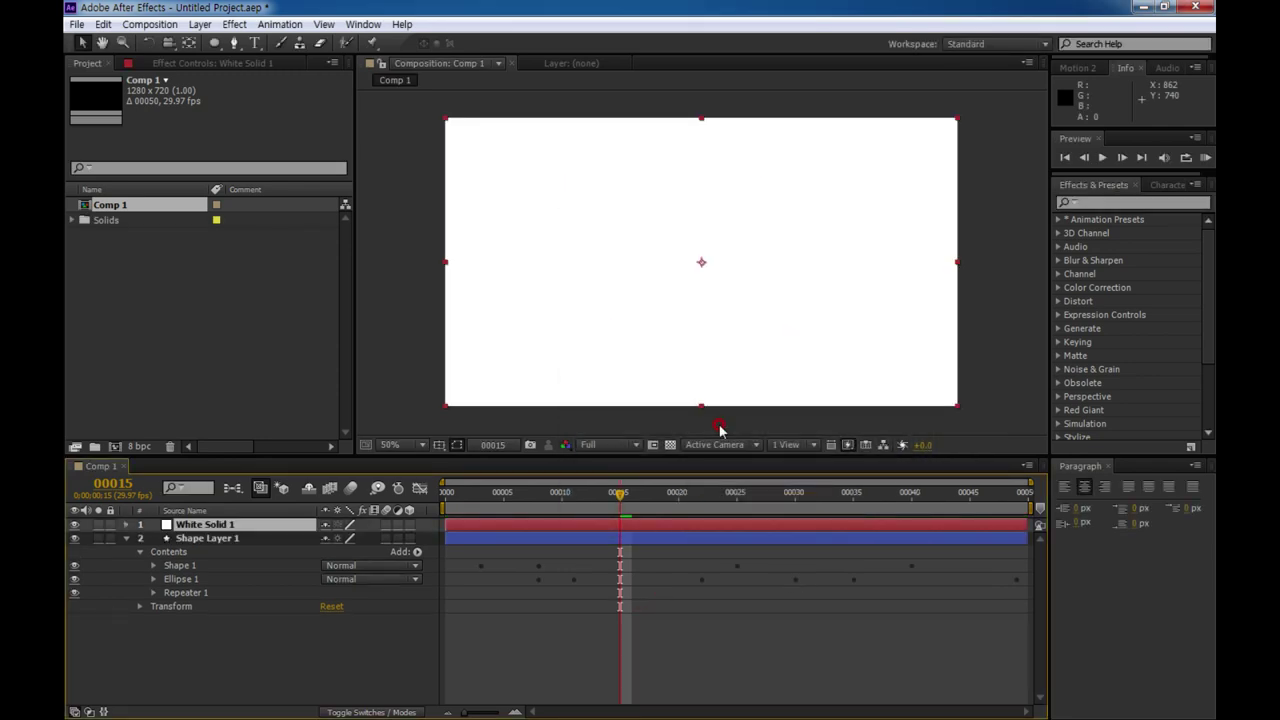
pyautogui.click(214, 42)
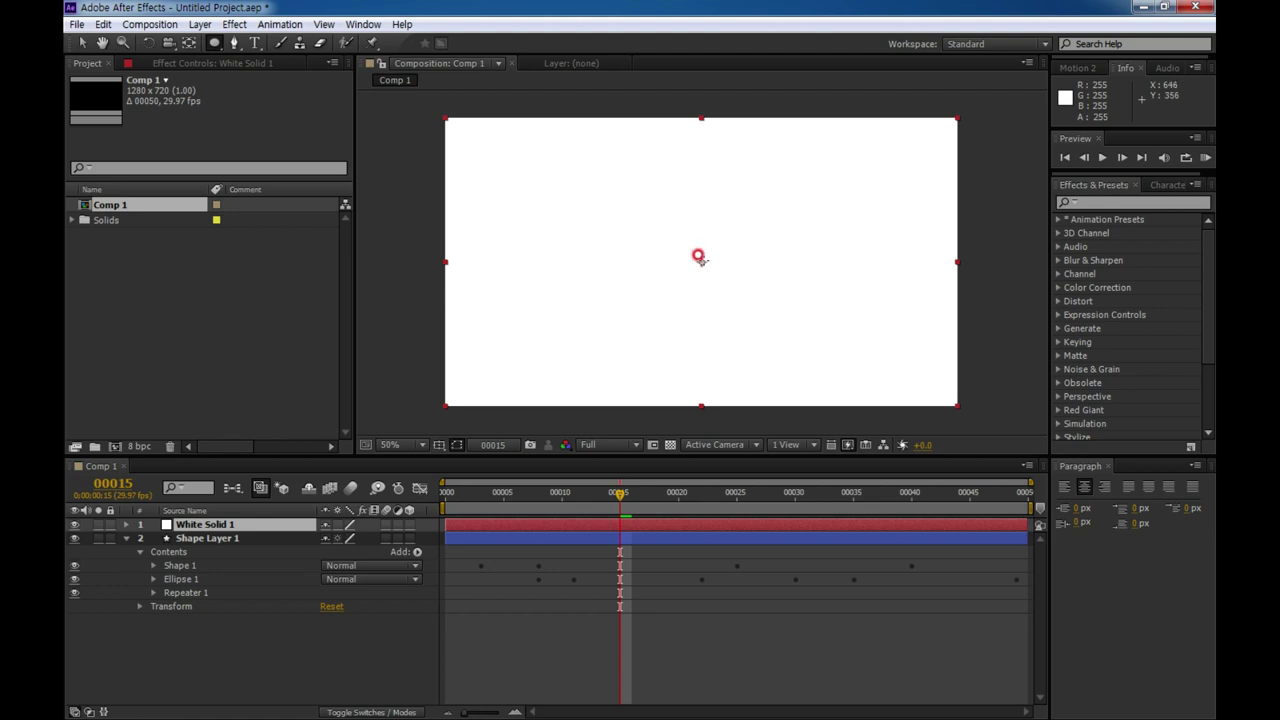
# Draw a small circular mask at the comp centre and keyframe Mask Expansion at frame 15.
pyautogui.moveTo(692, 253); pyautogui.dragTo(724, 242)
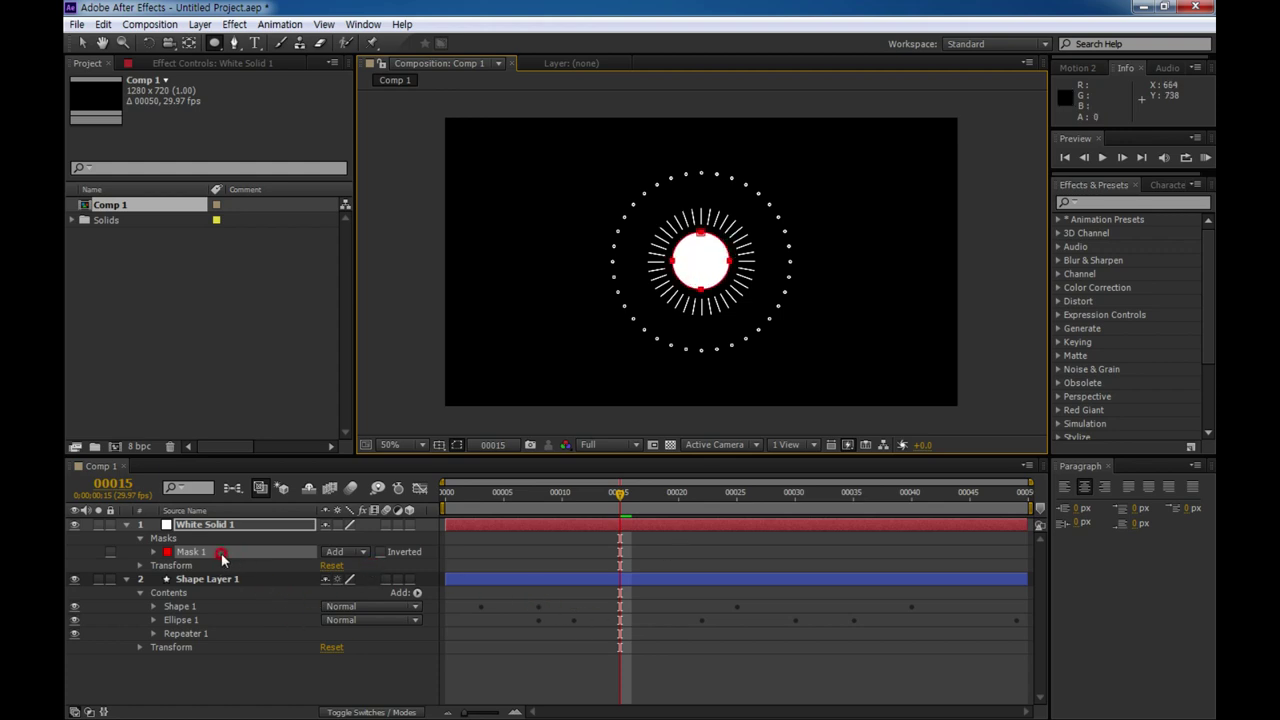
pyautogui.click(153, 552)
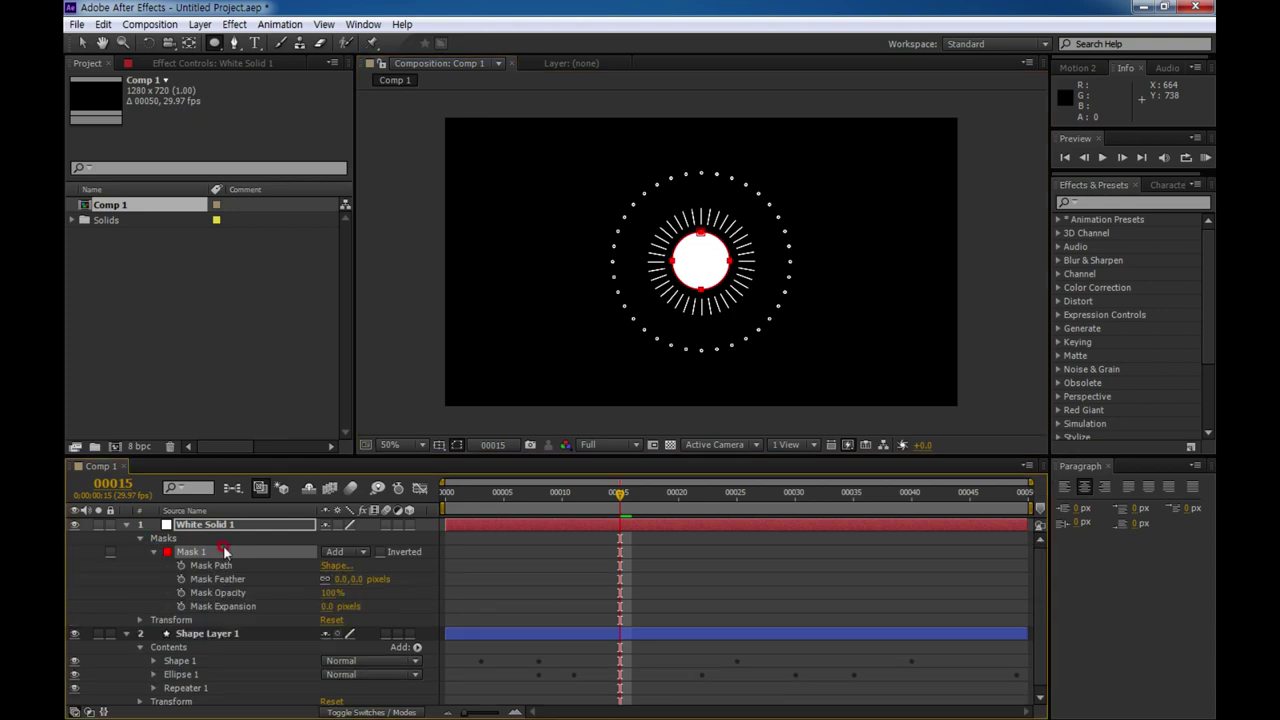
pyautogui.click(181, 606)
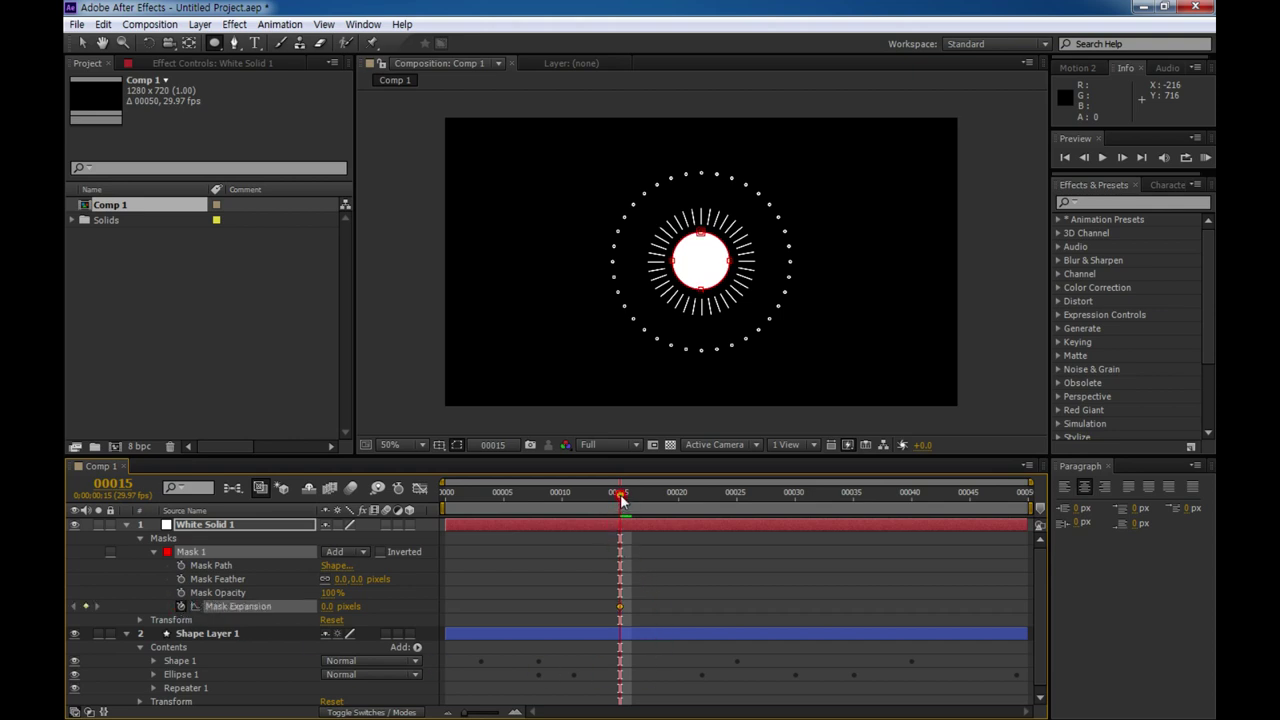
# Set Mask Expansion to -100 px at frame 3 and select both expansion keyframes.
pyautogui.moveTo(620, 495); pyautogui.dragTo(473, 533)
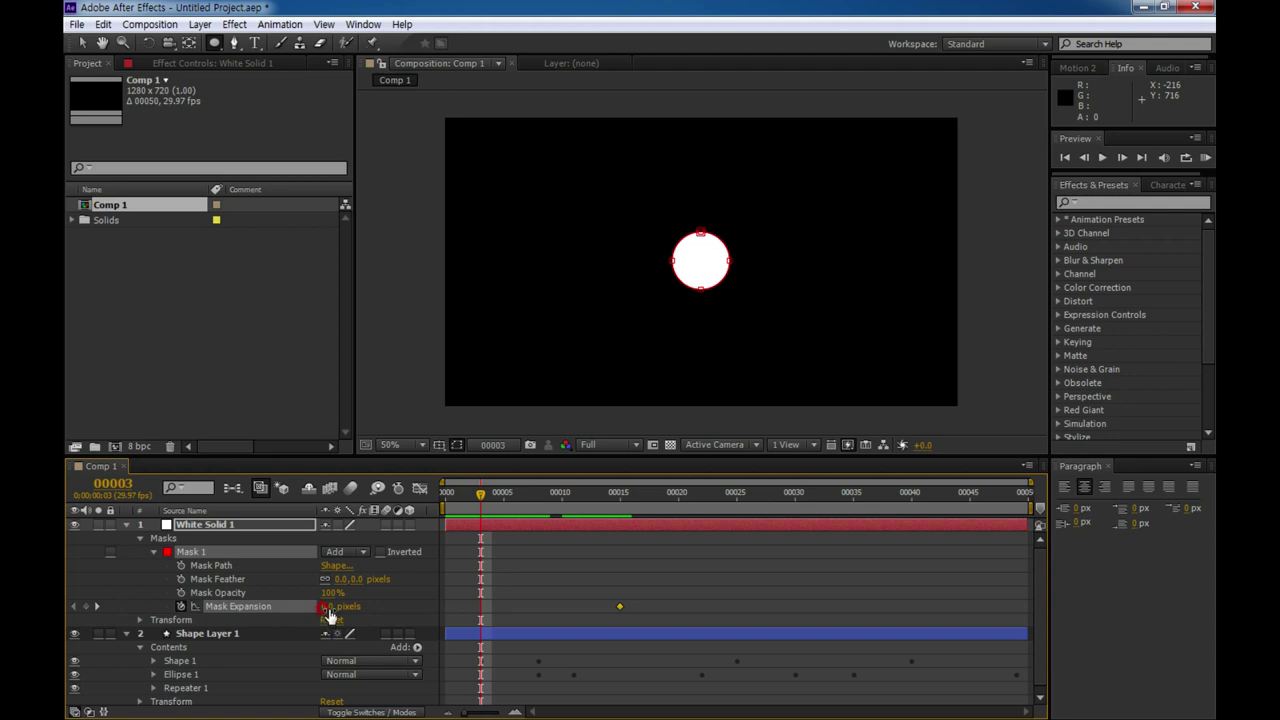
pyautogui.moveTo(330, 614); pyautogui.dragTo(268, 612)
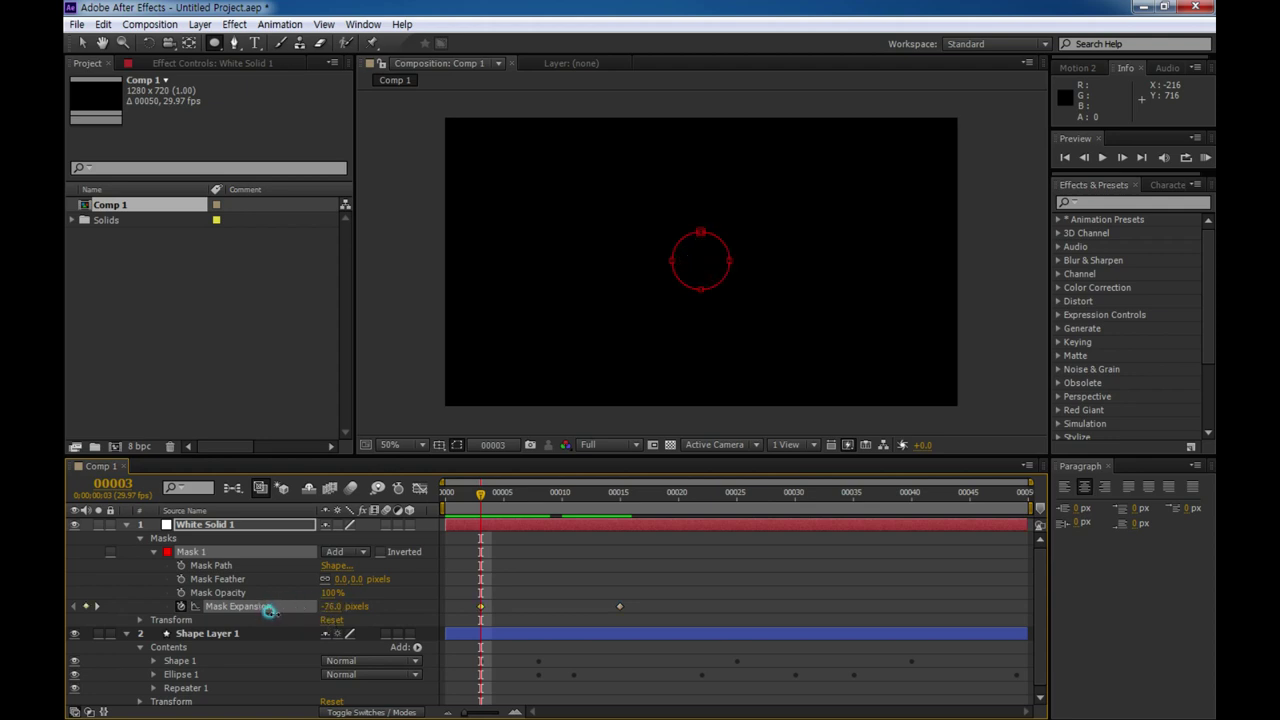
pyautogui.click(334, 606)
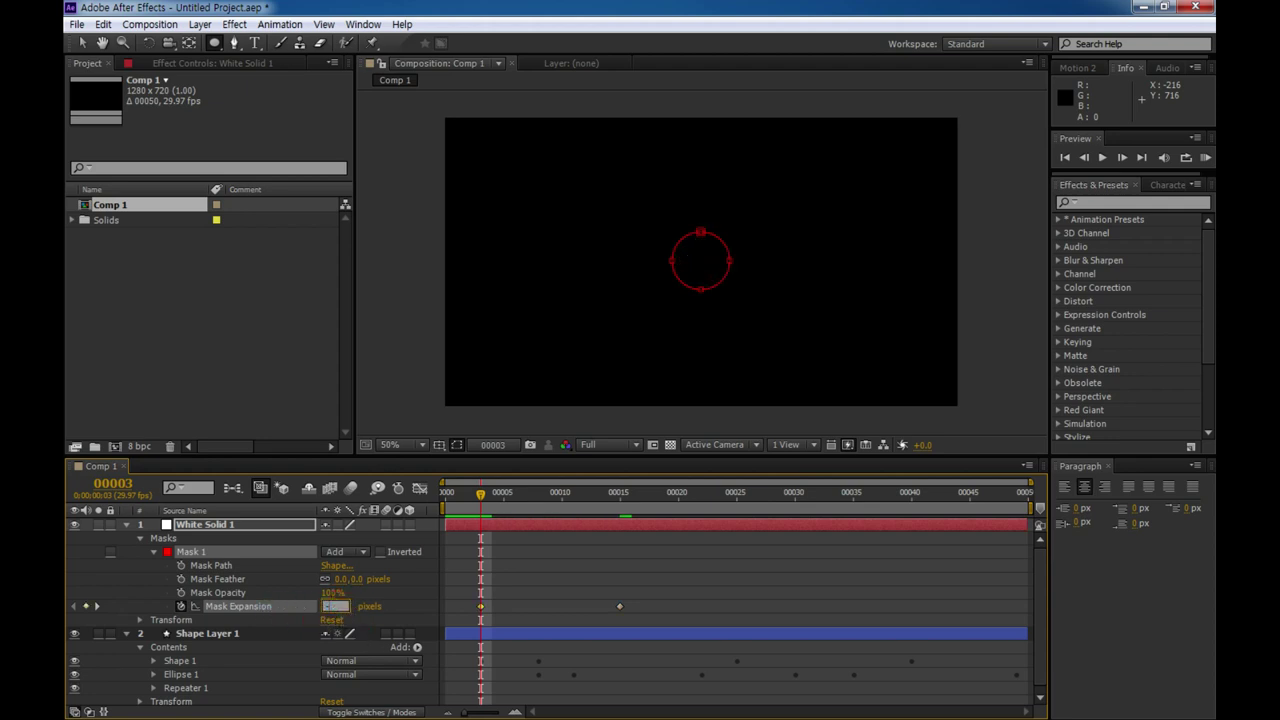
pyautogui.write('-10')
pyautogui.press('Return')
pyautogui.moveTo(646, 588); pyautogui.dragTo(464, 628)
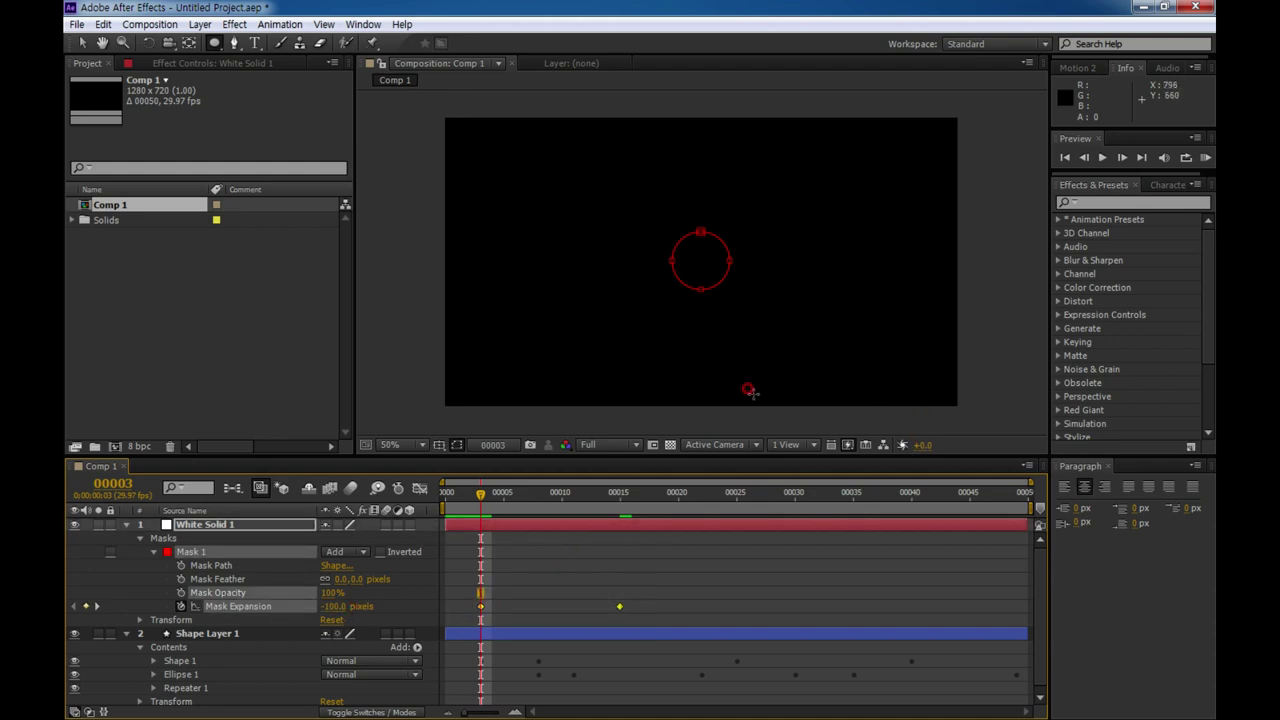
pyautogui.click(1076, 68)
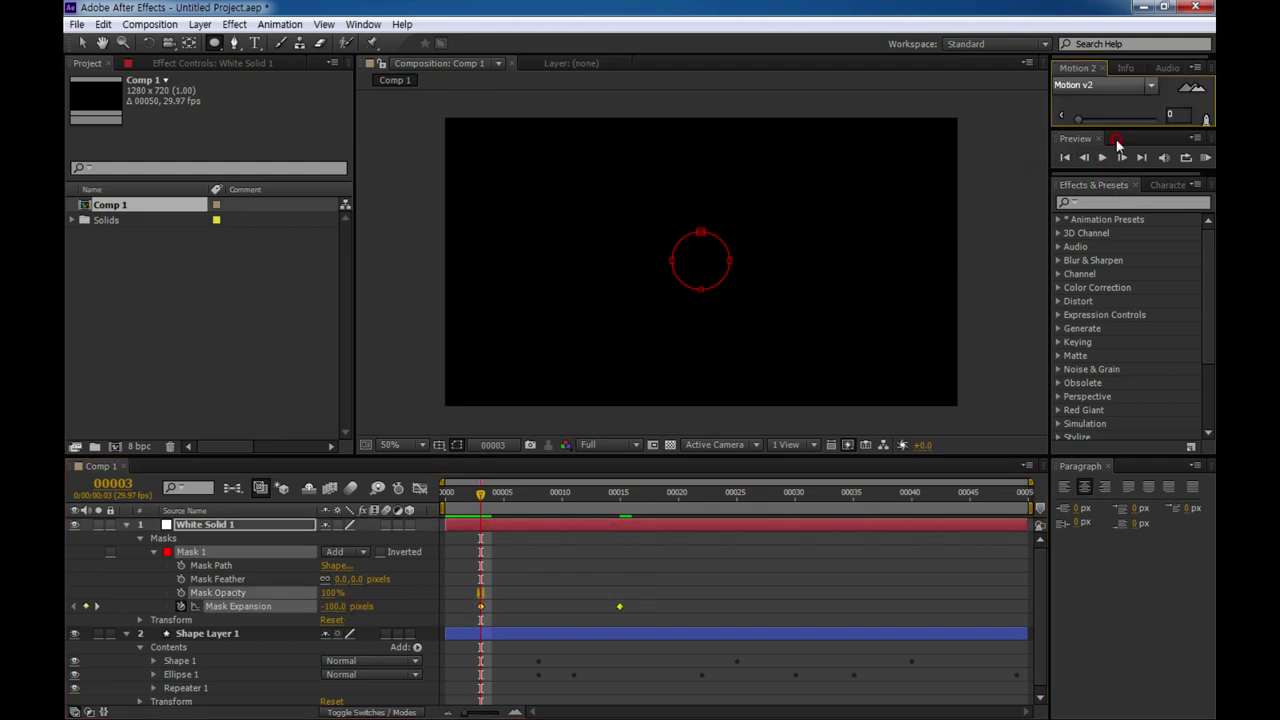
# Apply an ease strength of 81 to the Mask Expansion keyframes and check the speed curve.
pyautogui.moveTo(1126, 128); pyautogui.dragTo(1106, 265)
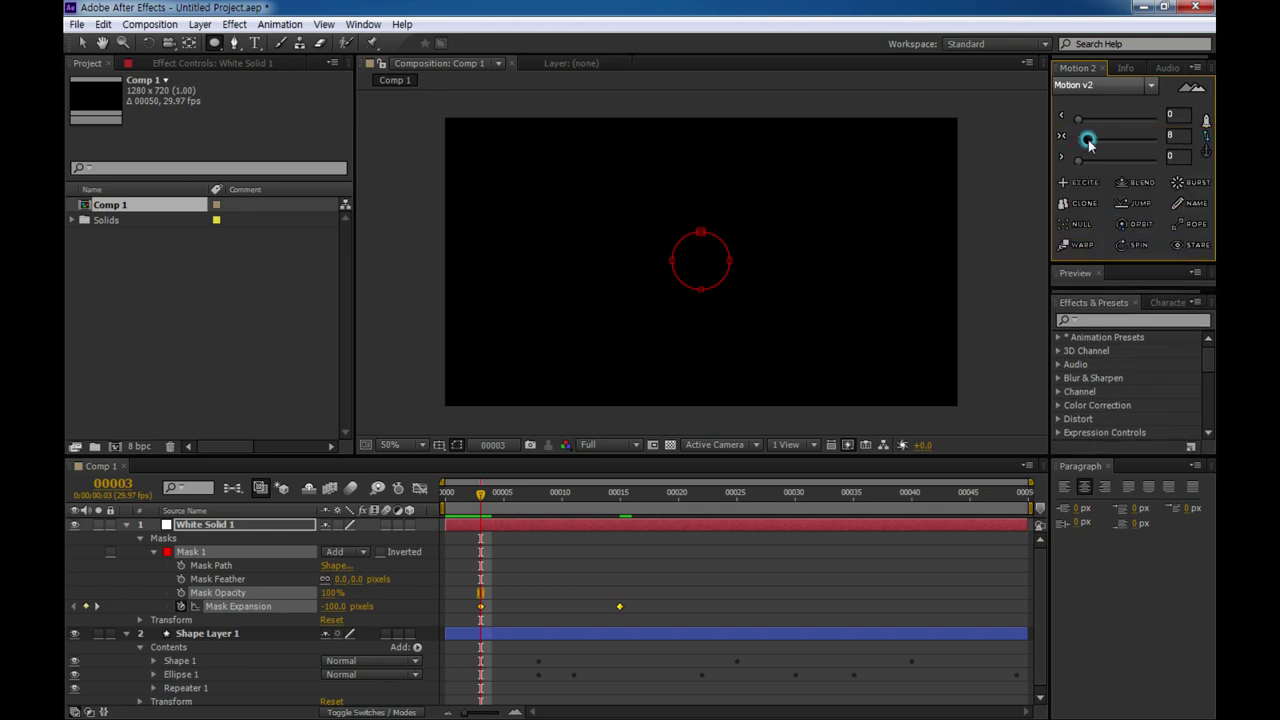
pyautogui.moveTo(1079, 145); pyautogui.dragTo(1146, 145)
pyautogui.click(418, 488)
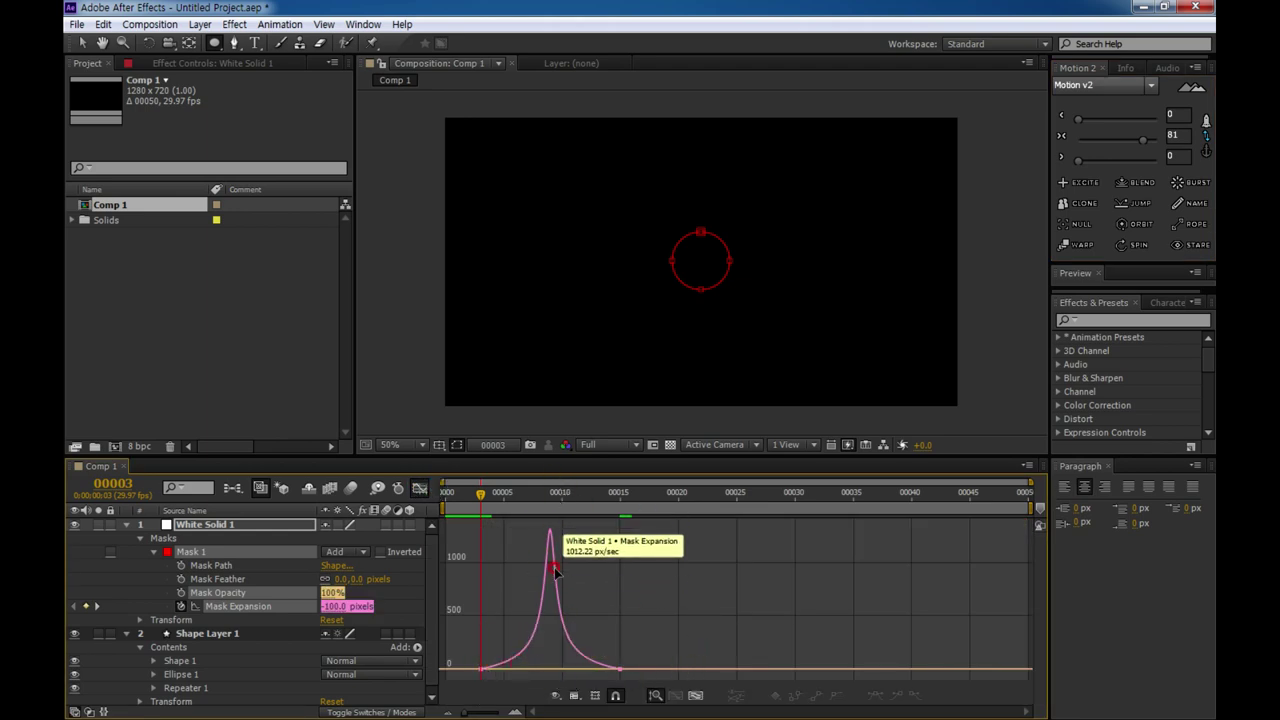
pyautogui.click(419, 488)
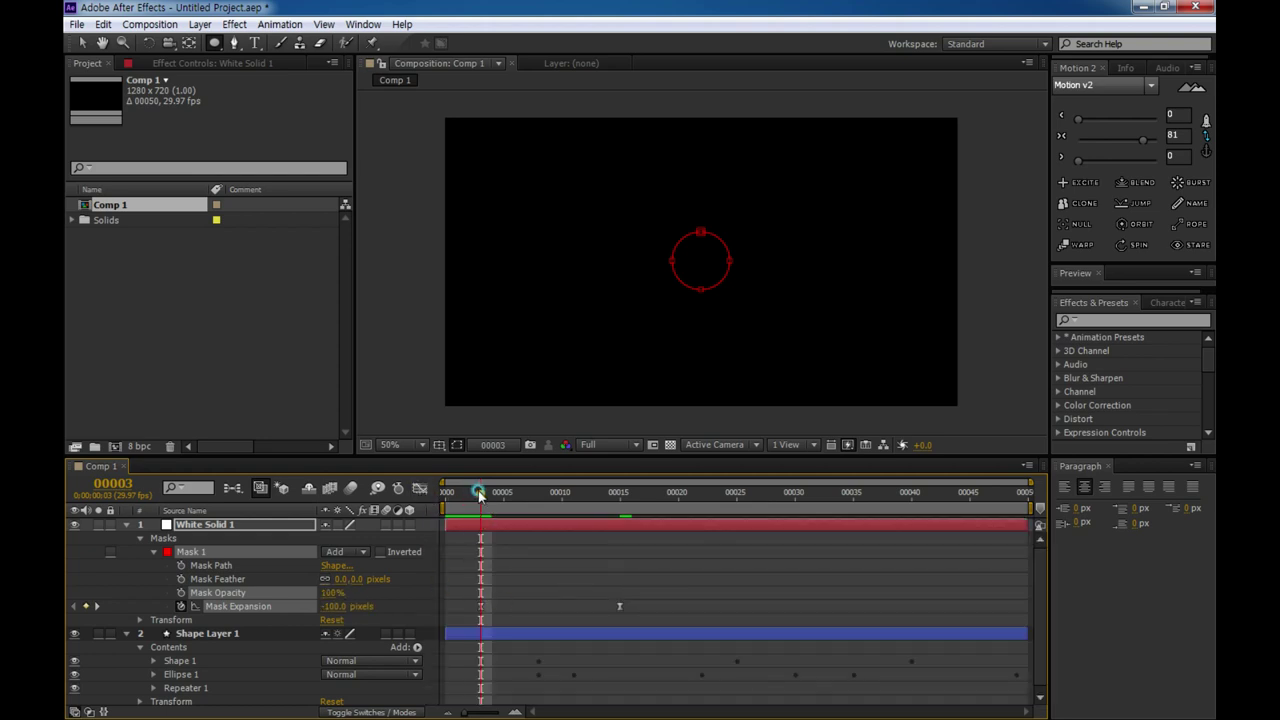
pyautogui.moveTo(479, 494)
pyautogui.mouseDown()
pyautogui.moveTo(585, 496)
pyautogui.moveTo(527, 496)
pyautogui.mouseUp()
# Paste the mask as Mask 2 and set its mode to Subtract.
pyautogui.click(195, 553)
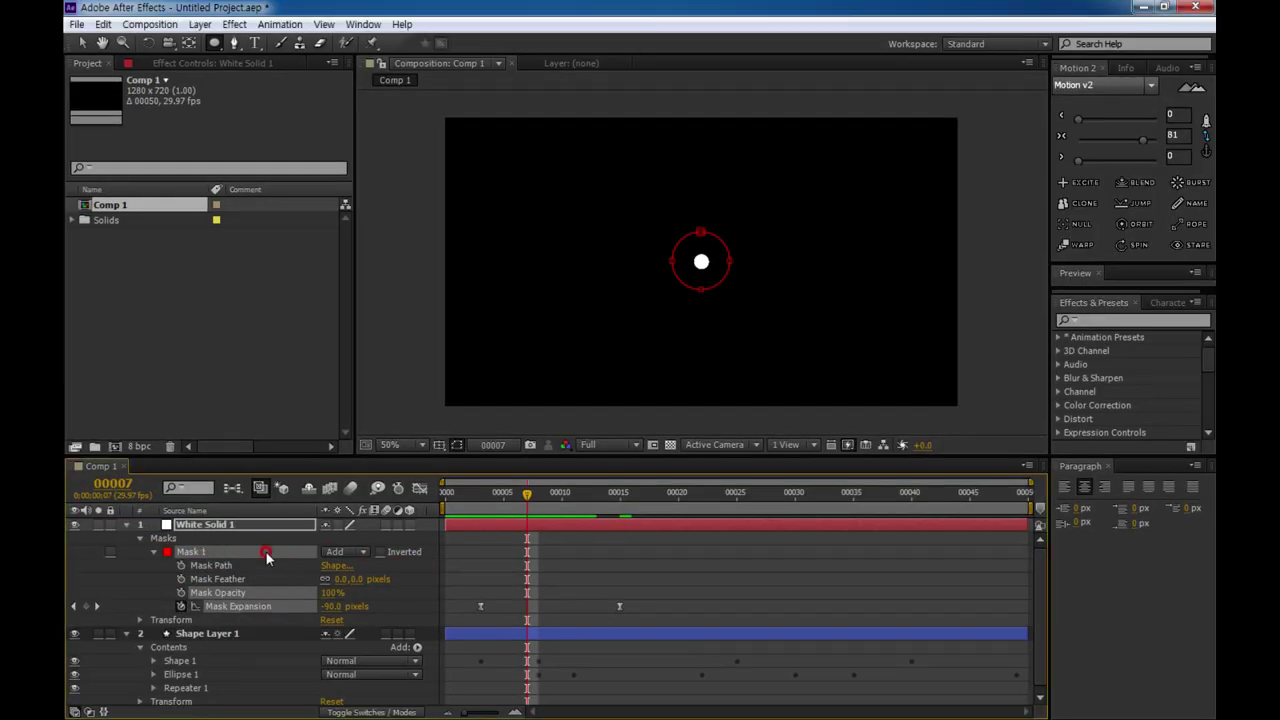
pyautogui.hotkey('ctrl', 'v')
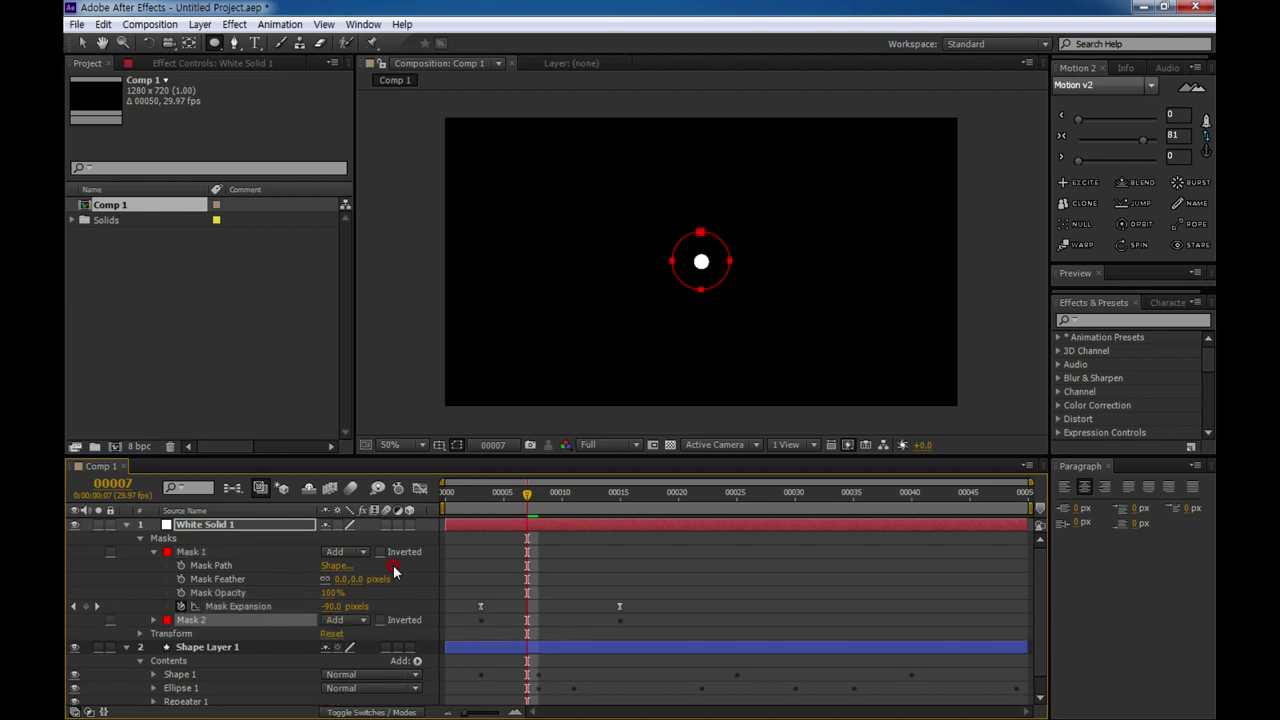
pyautogui.click(154, 620)
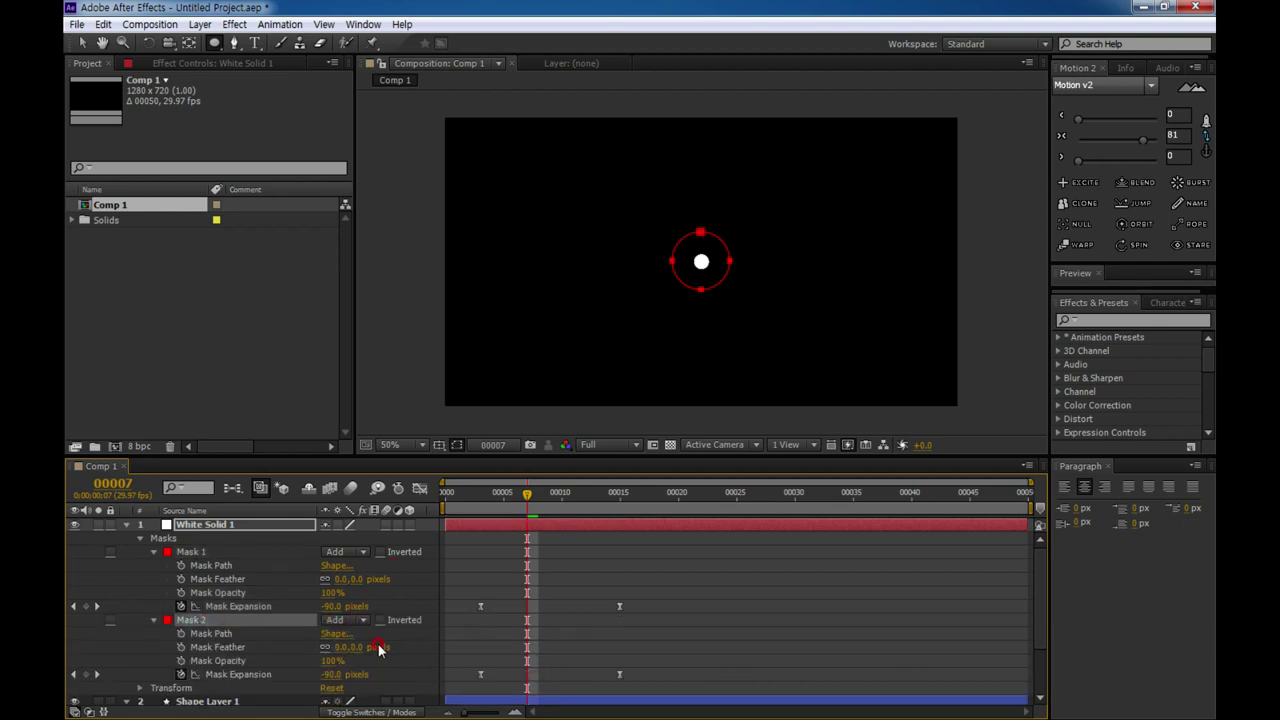
pyautogui.click(355, 620)
pyautogui.click(360, 531)
# Delay Mask 2's expansion keyframes to start at frame 5.
pyautogui.click(242, 676)
pyautogui.moveTo(537, 500); pyautogui.dragTo(503, 495)
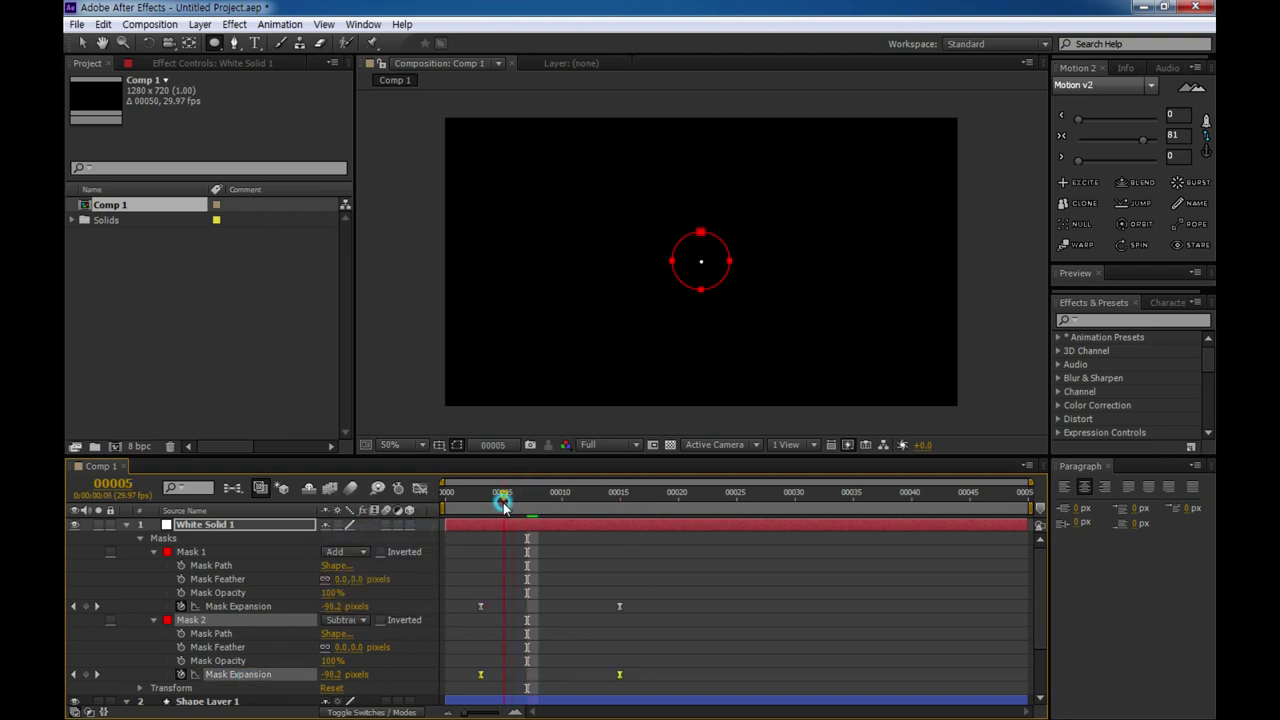
pyautogui.moveTo(481, 676); pyautogui.dragTo(504, 676)
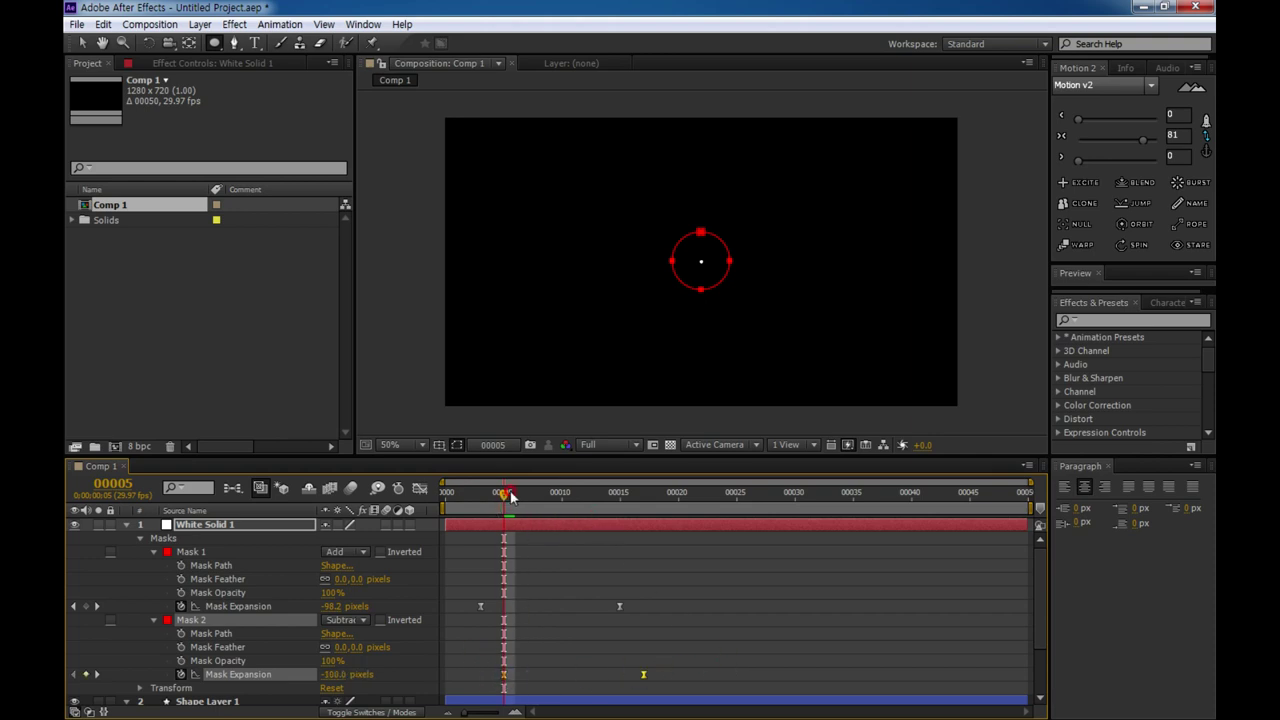
pyautogui.moveTo(505, 497); pyautogui.dragTo(655, 495)
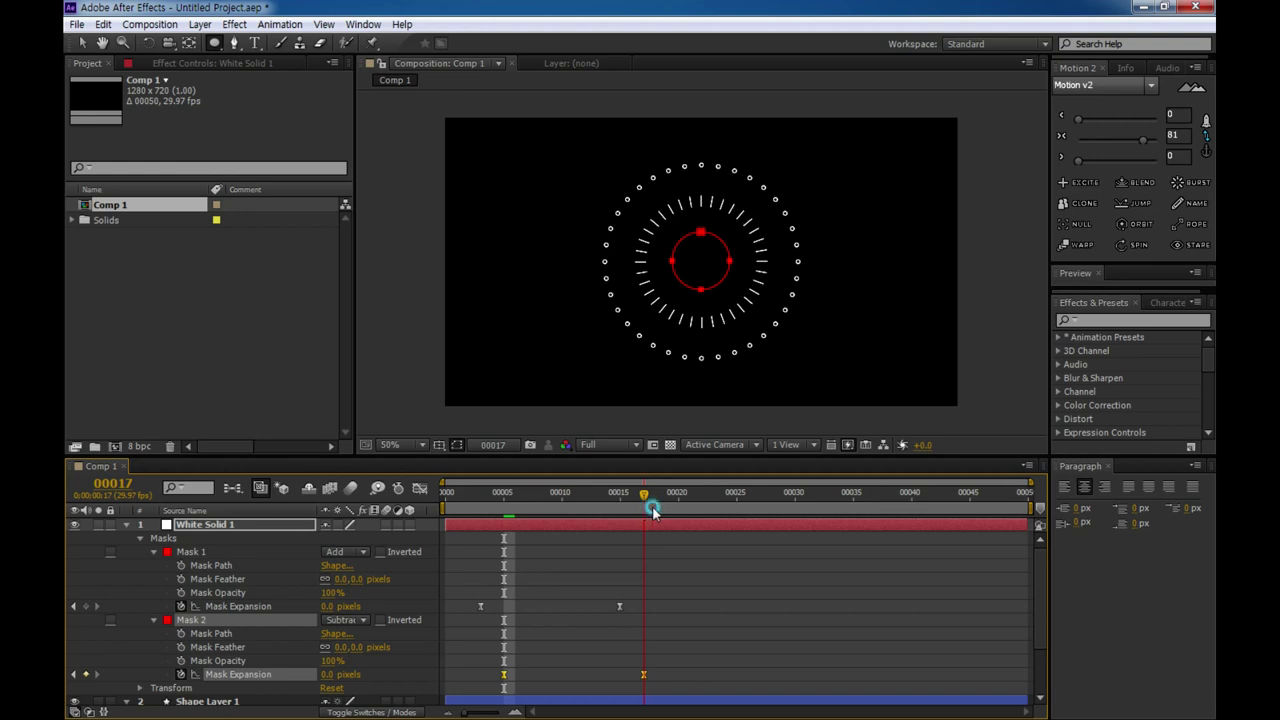
pyautogui.click(716, 585)
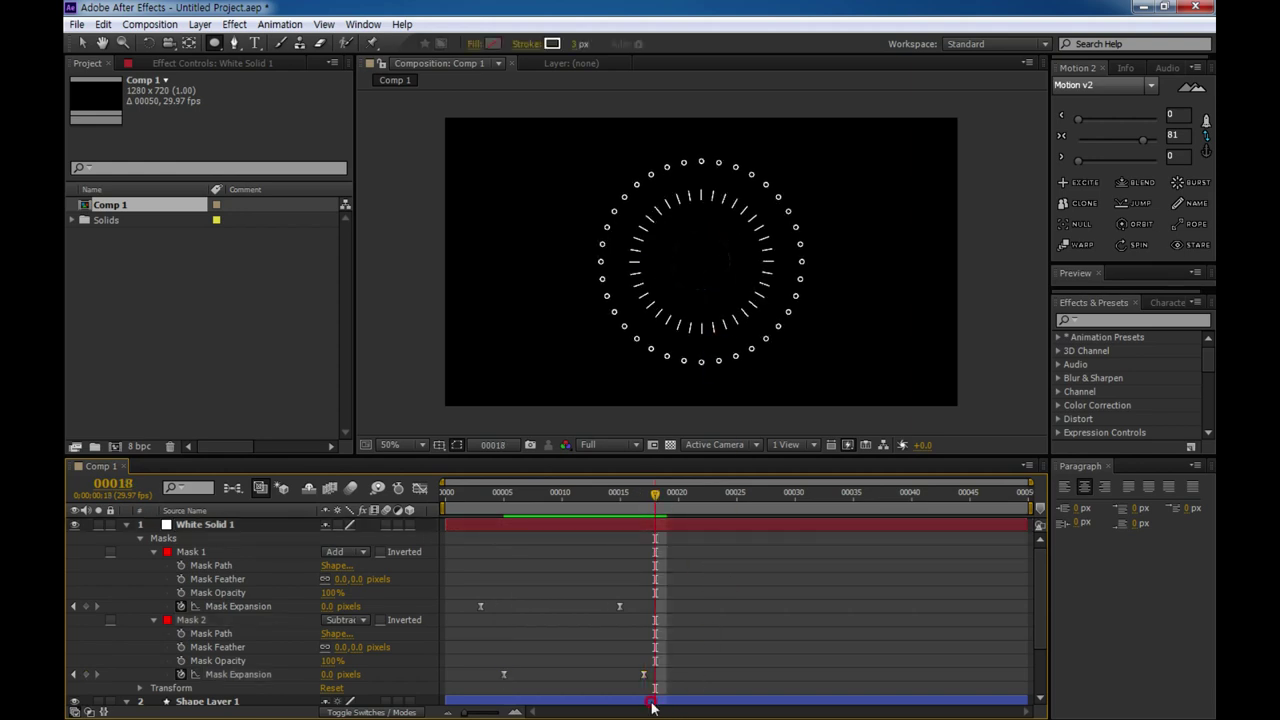
# Widen Mask 2's expansion to 5 px at frame 17, then return to the first frame.
pyautogui.click(648, 500)
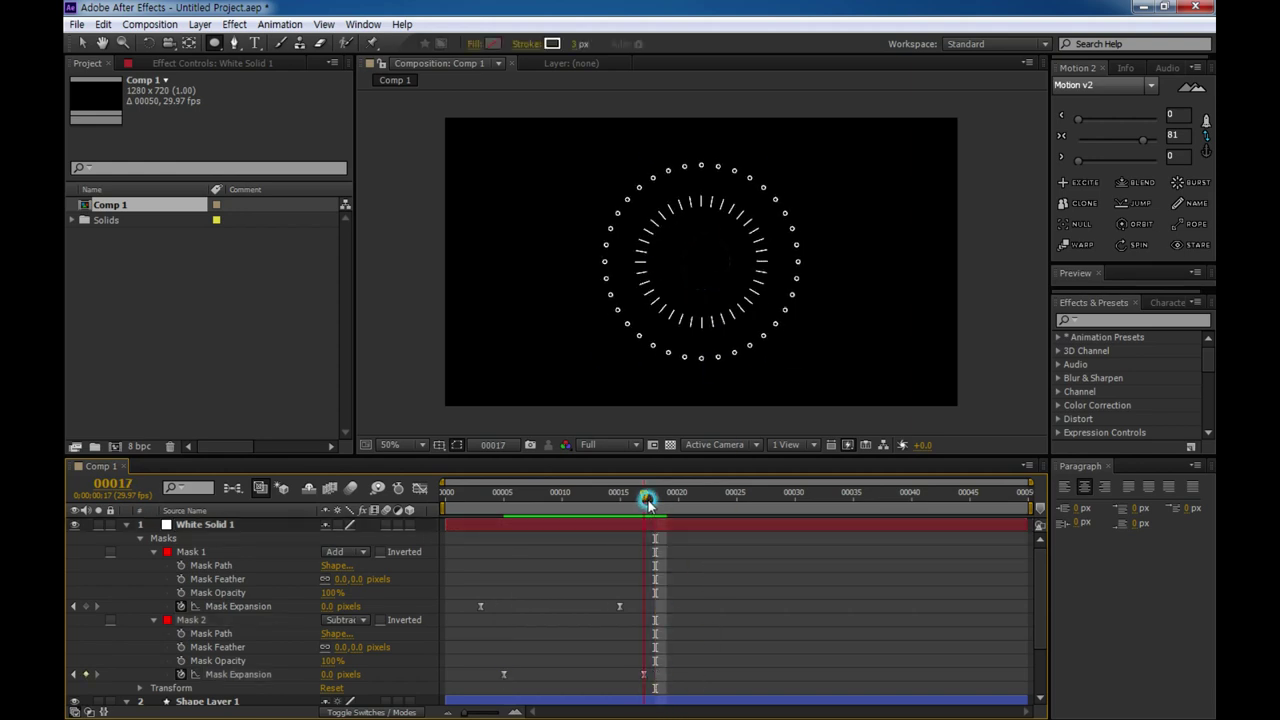
pyautogui.click(634, 567)
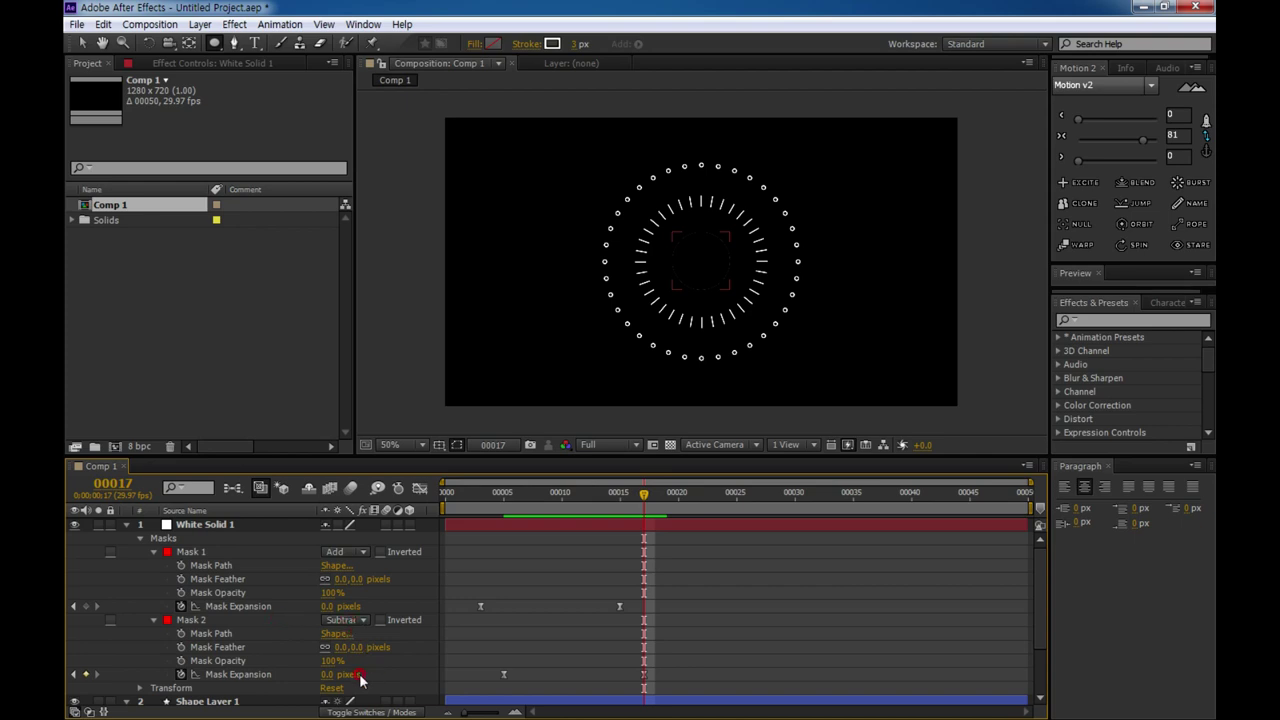
pyautogui.click(193, 621)
pyautogui.moveTo(325, 676); pyautogui.dragTo(335, 676)
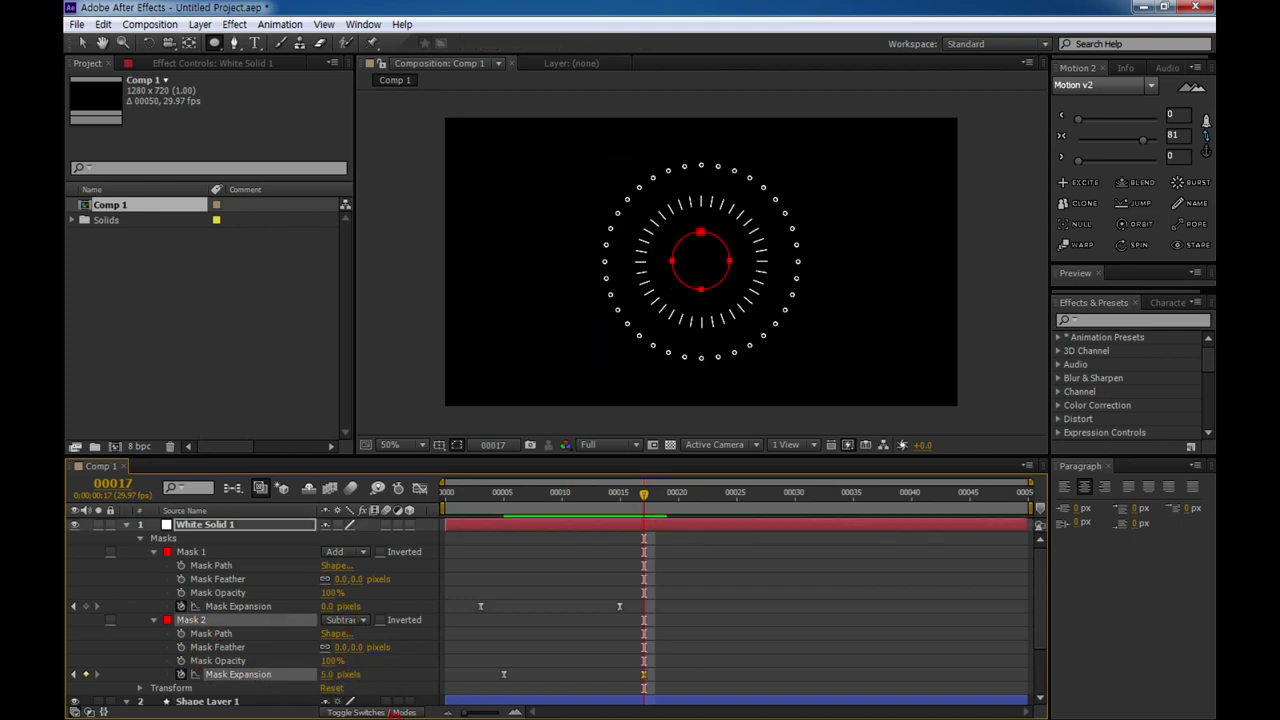
pyautogui.click(630, 557)
pyautogui.moveTo(645, 503); pyautogui.dragTo(402, 518)
pyautogui.click(400, 381)
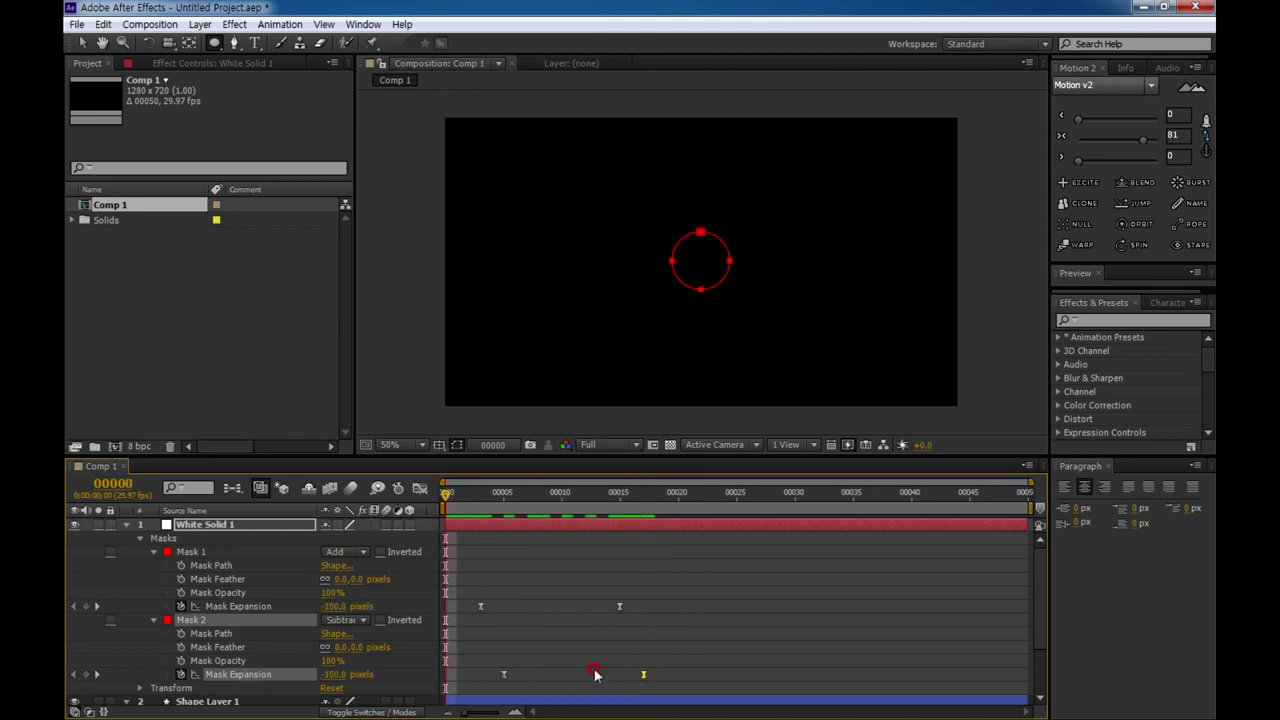
# Switch to the Selection tool, deselect the solid, and preview the composition from the start.
pyautogui.click(82, 43)
pyautogui.click(443, 427)
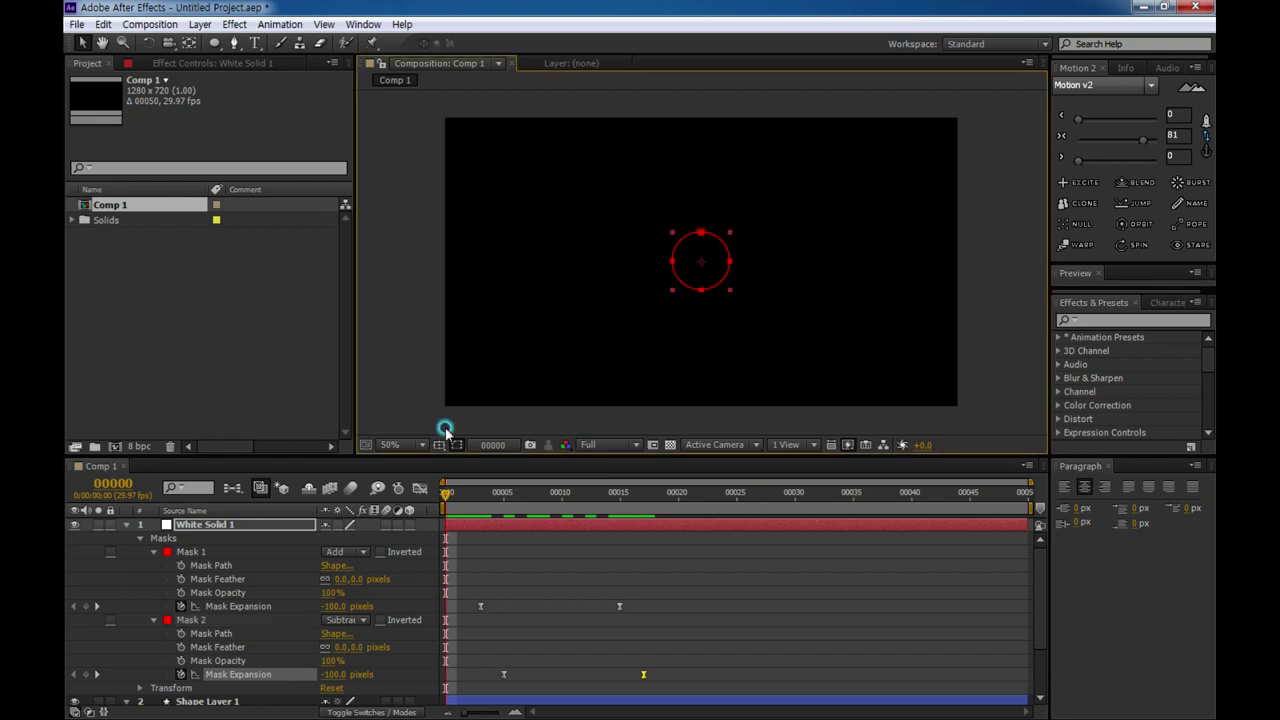
pyautogui.click(690, 636)
pyautogui.press('space')
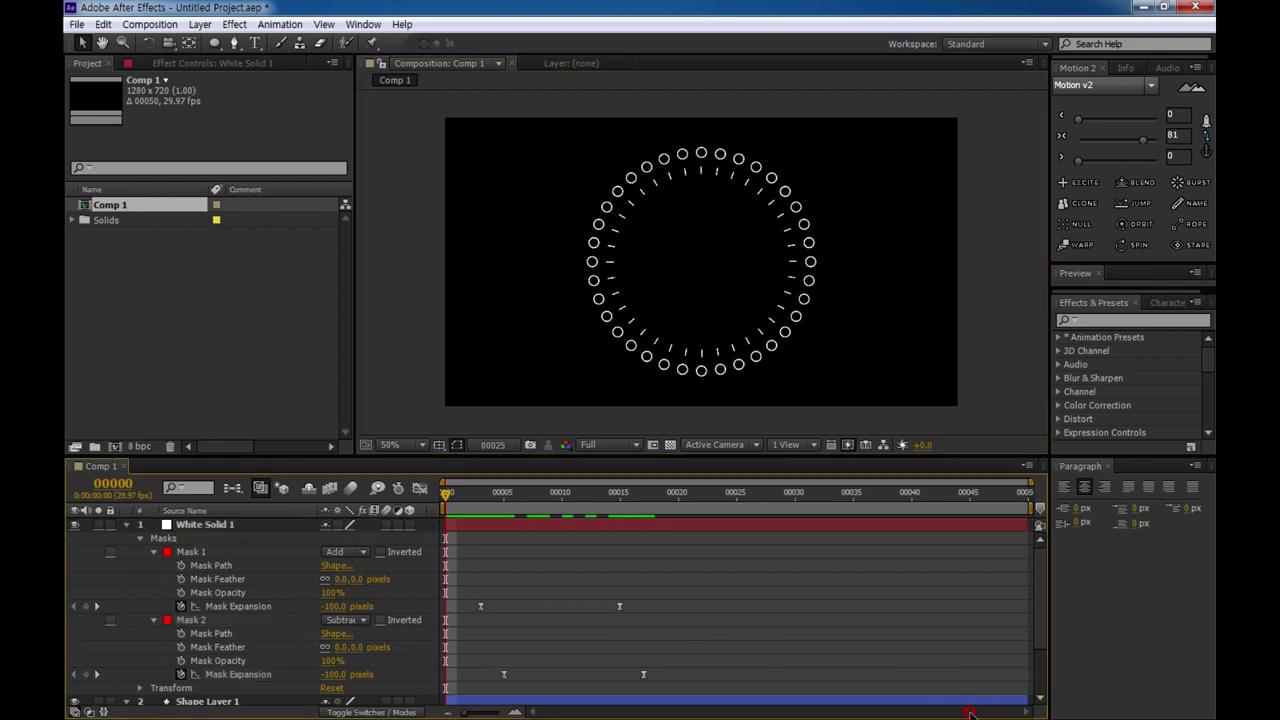